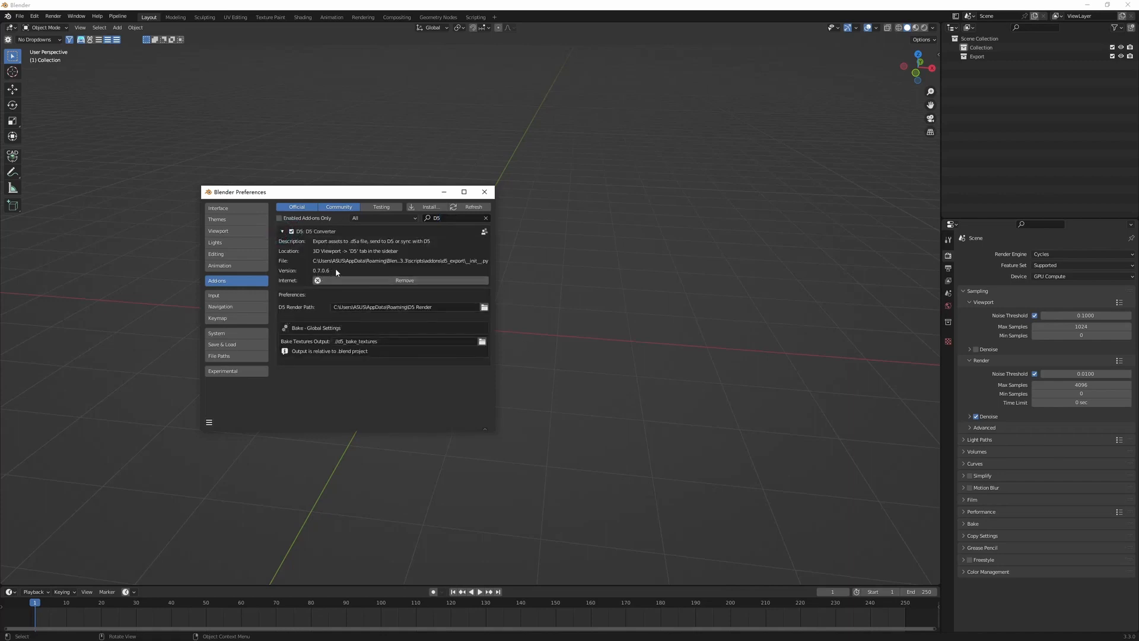
- Save and close the Blender preferences, and show the D5 add-on controls beside the 3D viewport
{"action": "left_click", "coordinate": [209, 422]}
{"action": "left_click", "coordinate": [485, 192]}
{"action": "key", "text": "n"}
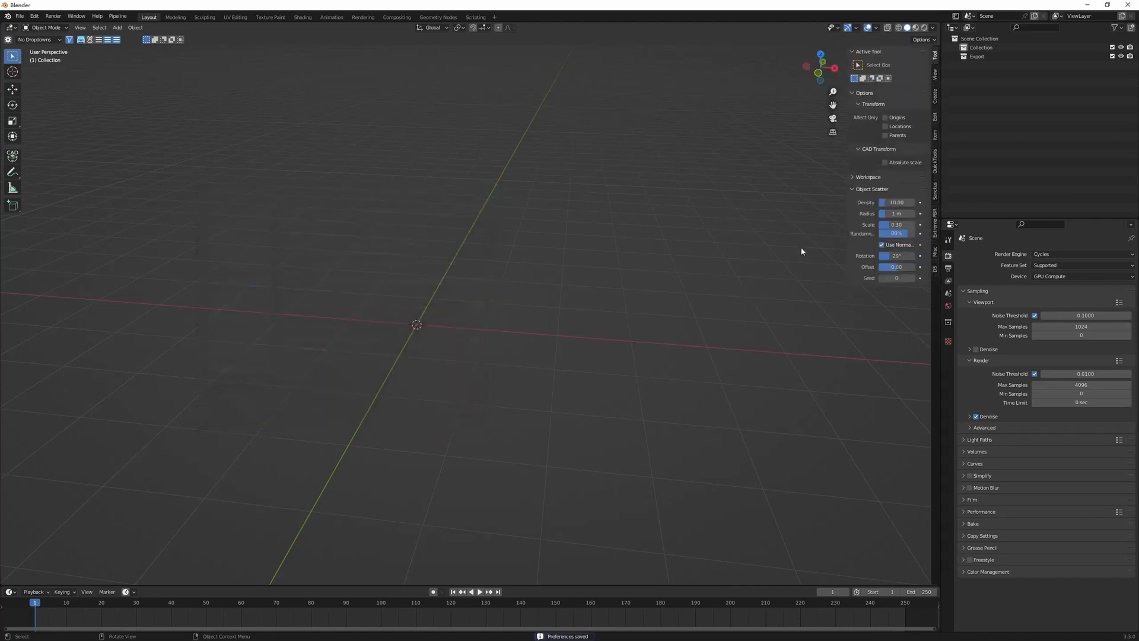
{"action": "left_click", "coordinate": [936, 270]}
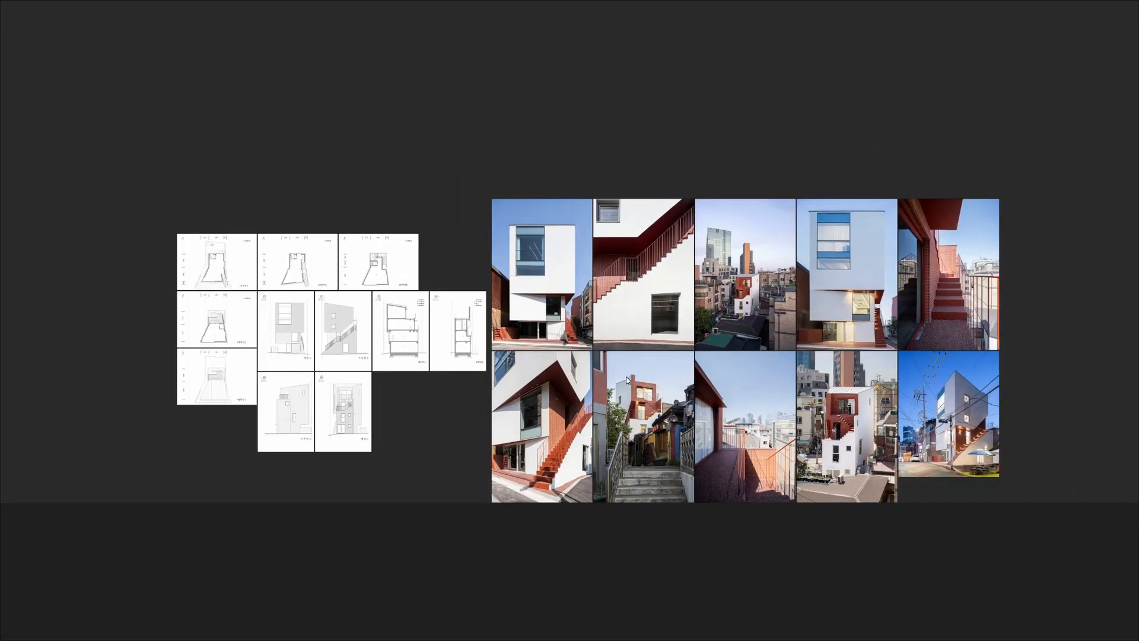
- Examine the building's reference images, the detailed model among its reference planes, and the BlockOut street scene
{"action": "scroll", "coordinate": [627, 380], "scroll_direction": "up", "scroll_amount": 2}
{"action": "middle_click_drag", "start_coordinate": [626, 376], "coordinate": [607, 377]}
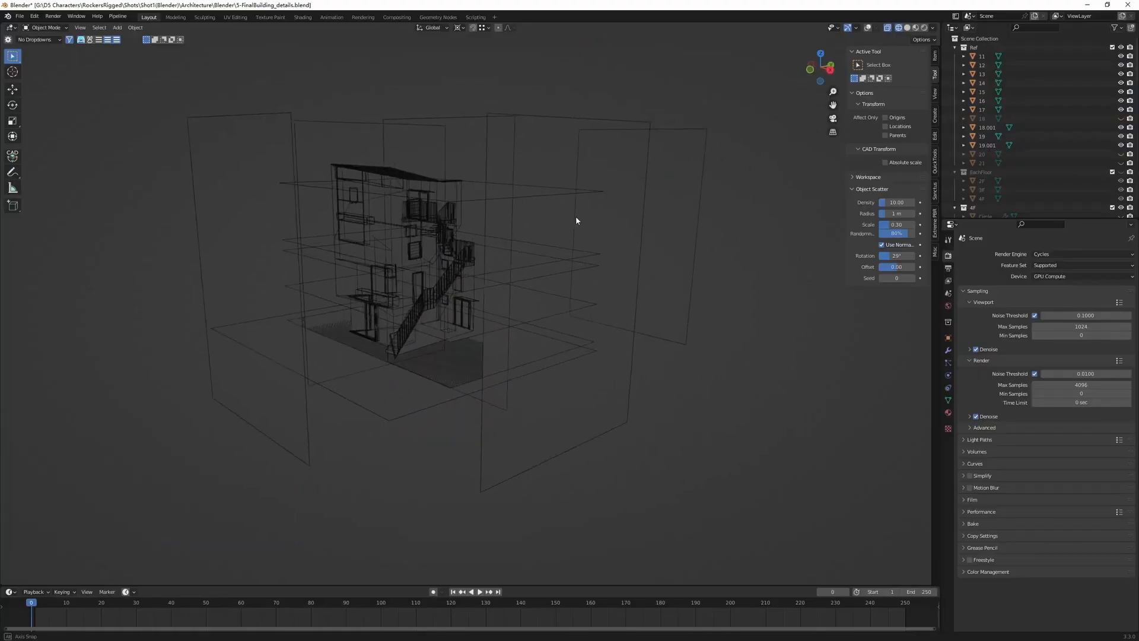
{"action": "middle_click_drag", "start_coordinate": [576, 217], "coordinate": [586, 212]}
{"action": "key", "text": "z"}
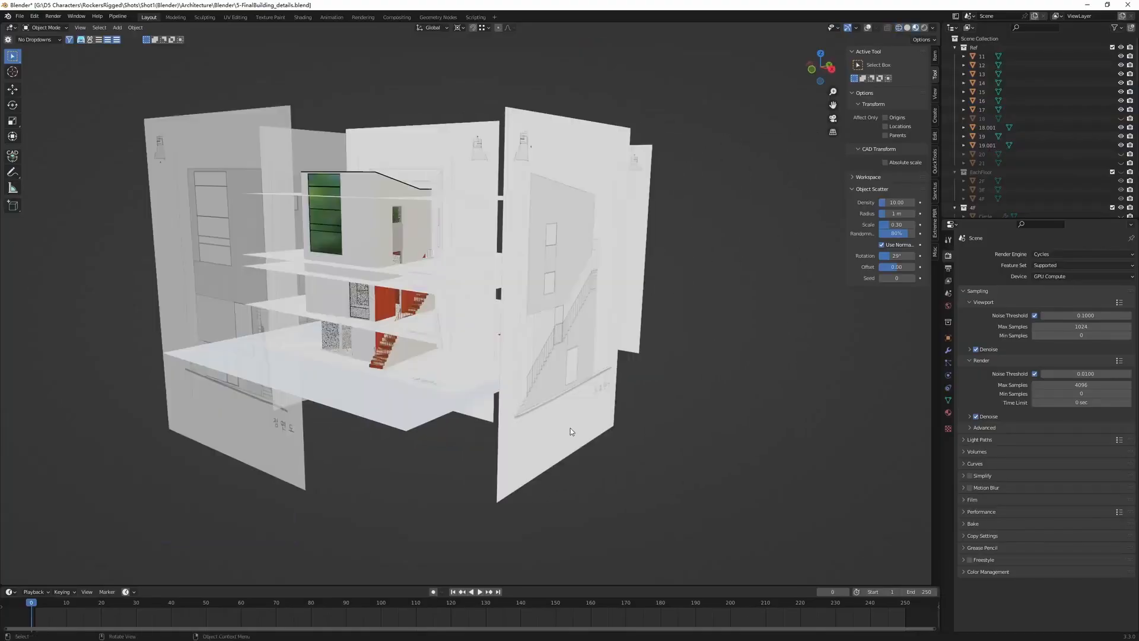
{"action": "scroll", "coordinate": [558, 404], "scroll_direction": "down", "scroll_amount": 1}
{"action": "mouse_move", "coordinate": [424, 243]}
{"action": "middle_mouse_down"}
{"action": "mouse_move", "coordinate": [353, 268]}
{"action": "mouse_move", "coordinate": [440, 255]}
{"action": "middle_mouse_up"}
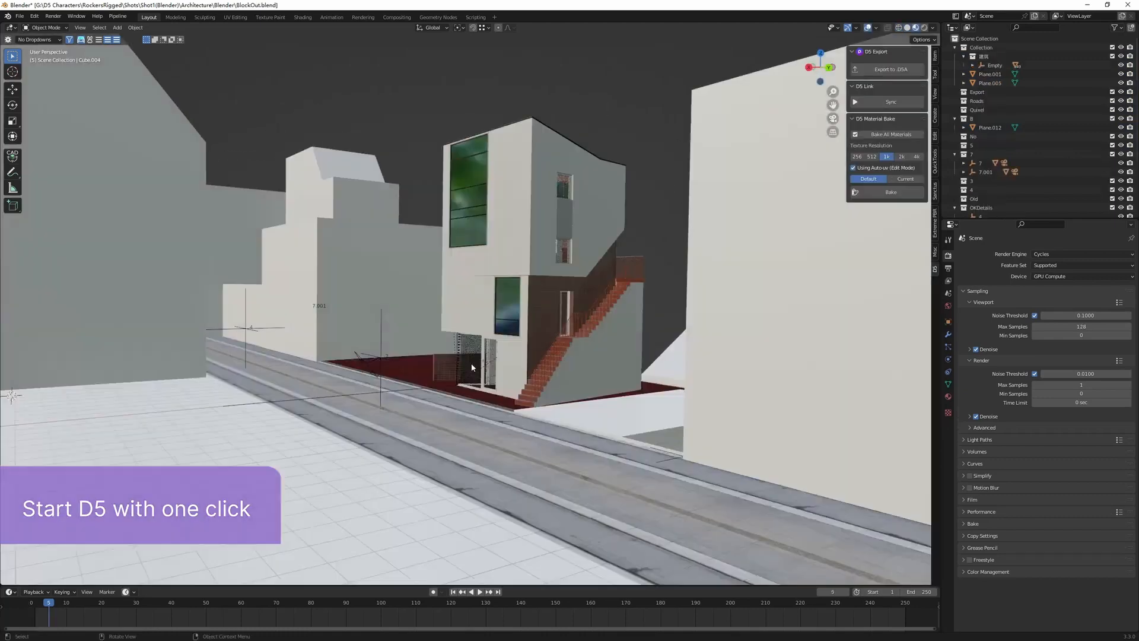
{"action": "middle_click_drag", "start_coordinate": [491, 309], "coordinate": [525, 315]}
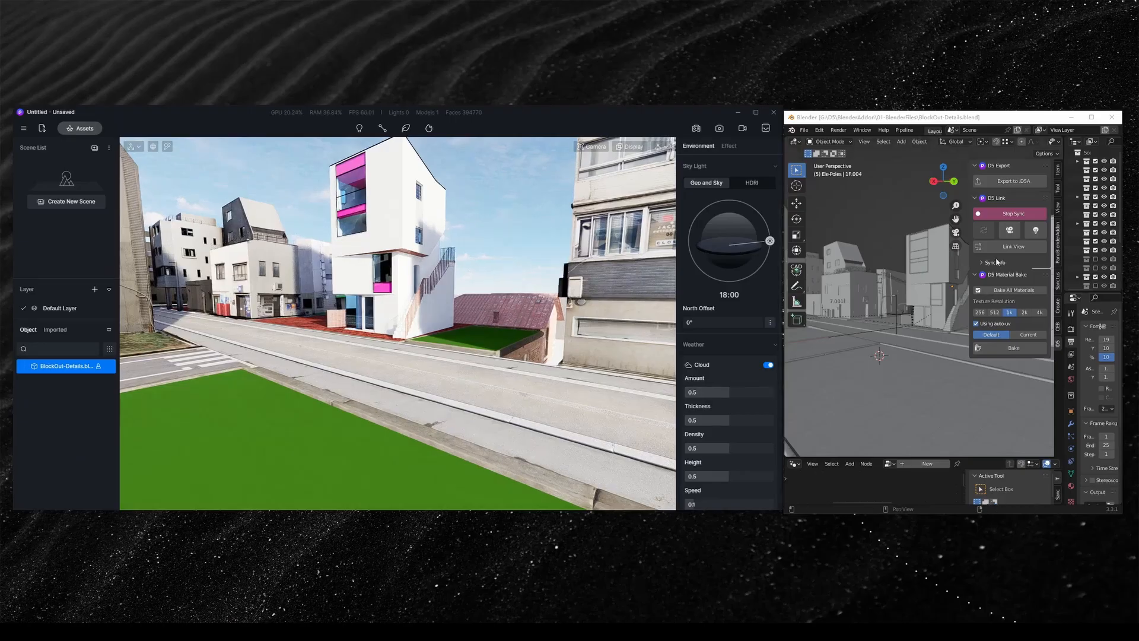
- Link the Blender view to D5 Render and walk the synced view around the building
{"action": "middle_click_drag", "start_coordinate": [911, 313], "coordinate": [910, 347]}
{"action": "key", "text": "shift+grave"}
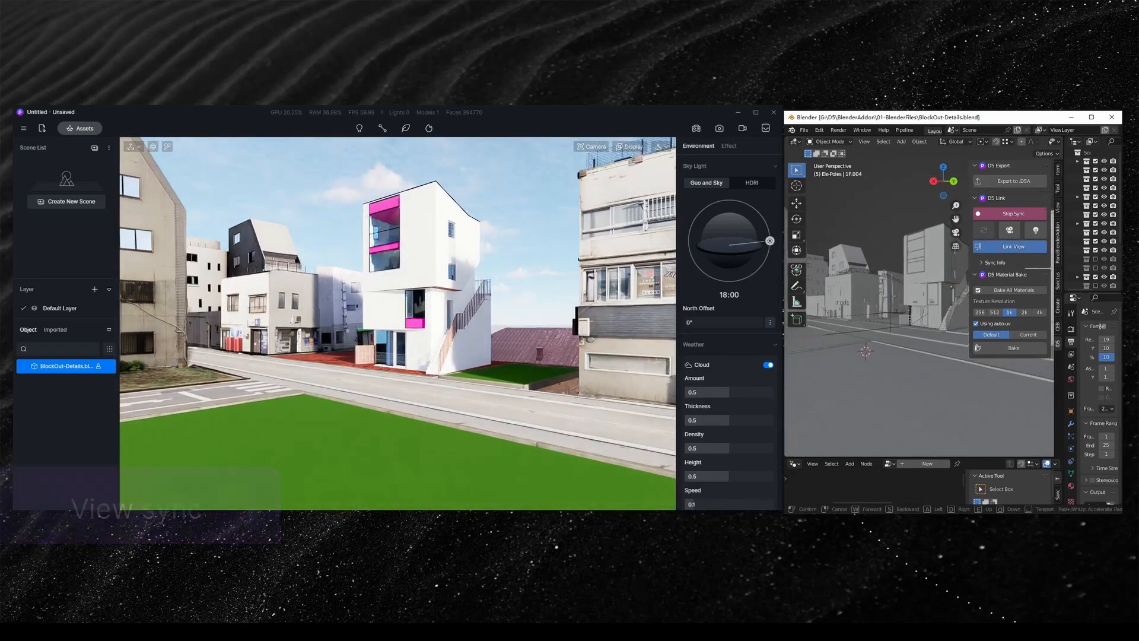
{"action": "key", "text": "d"}
{"action": "key", "text": "a"}
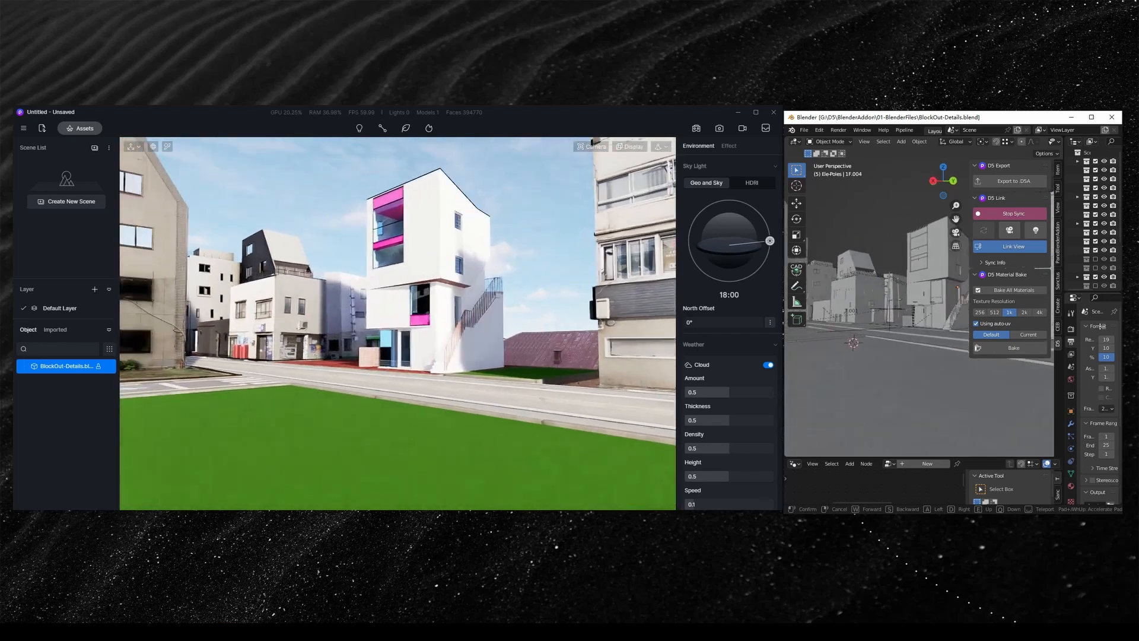
{"action": "right_click", "coordinate": [906, 338]}
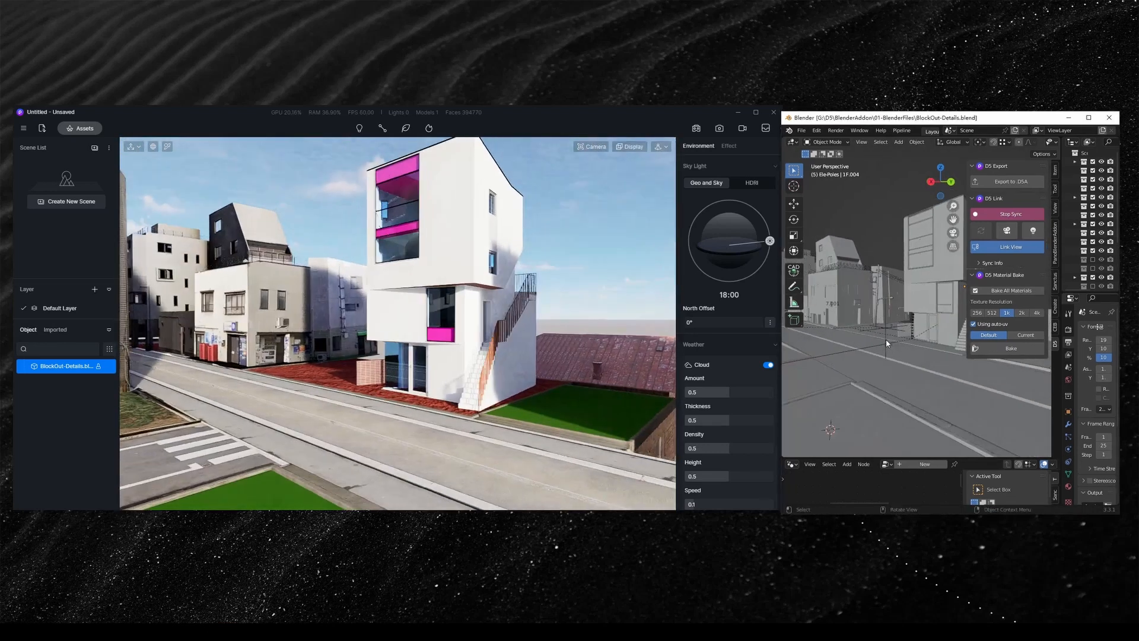
{"action": "middle_click_drag", "start_coordinate": [883, 338], "coordinate": [884, 366]}
{"action": "scroll", "coordinate": [908, 380], "scroll_direction": "up", "scroll_amount": 2}
- Stop linking the view, look through Blender's camera, and open its synced Camera 1 scene in D5
{"action": "left_click", "coordinate": [800, 336]}
{"action": "left_click", "coordinate": [989, 249]}
{"action": "key", "text": "KP_0"}
{"action": "left_click", "coordinate": [62, 177]}
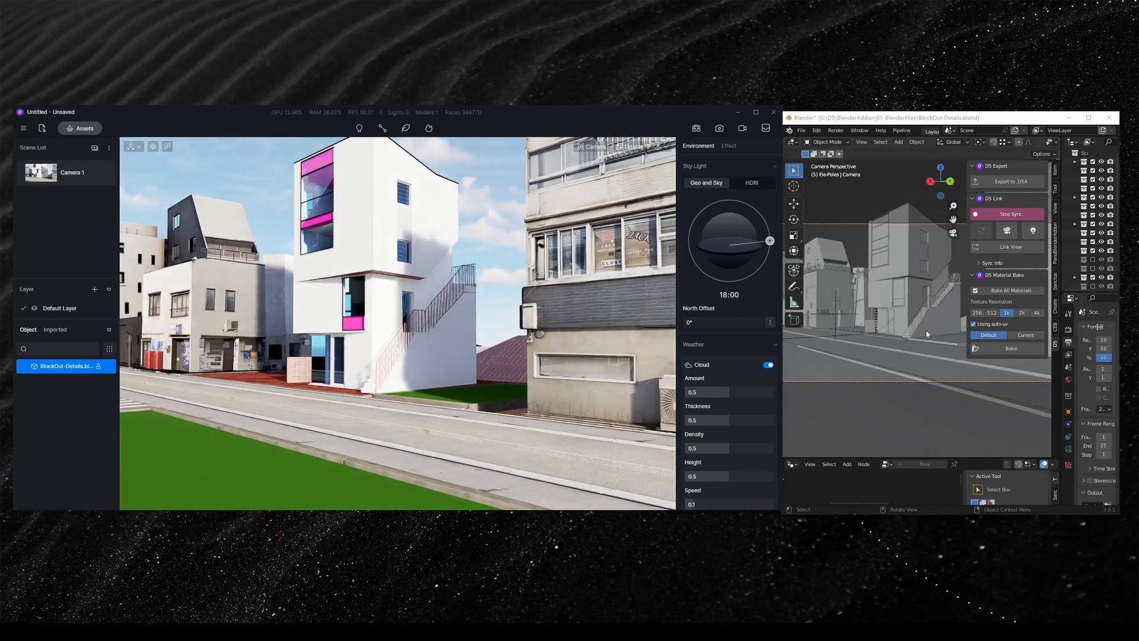
- Compare the Blender camera view with the Camera 1 scene in D5, with view linking switched off
{"action": "middle_click_drag", "start_coordinate": [918, 322], "coordinate": [923, 325]}
{"action": "key", "text": "KP_0"}
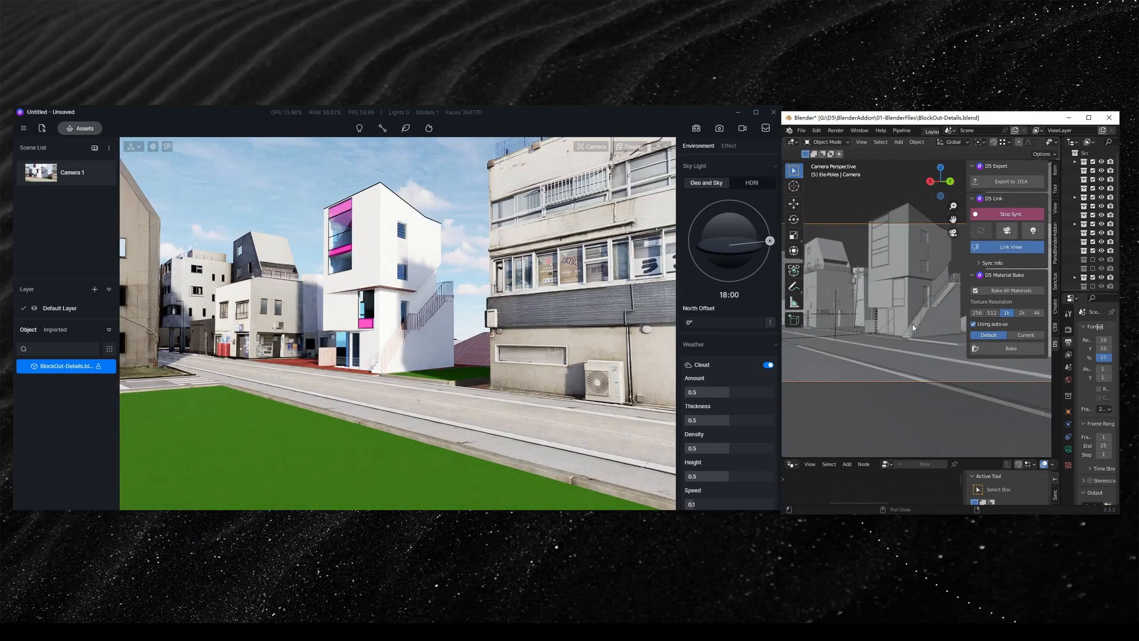
{"action": "left_click", "coordinate": [1004, 248]}
{"action": "left_click", "coordinate": [74, 177]}
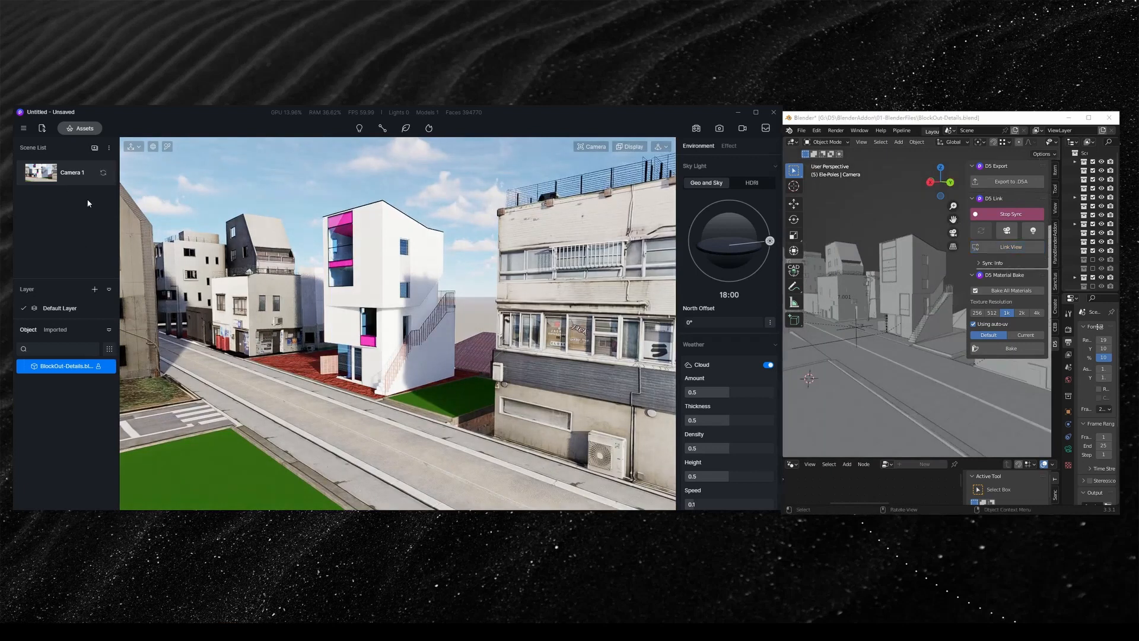
{"action": "scroll", "coordinate": [877, 367], "scroll_direction": "down", "scroll_amount": 4}
{"action": "key", "text": "KP_0"}
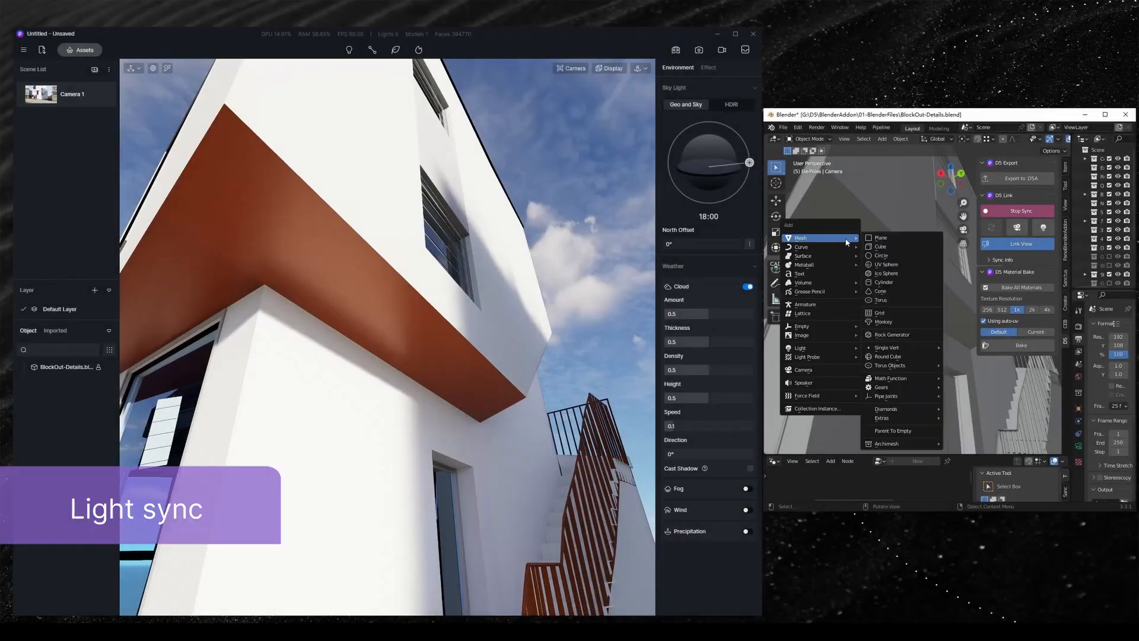
- Add a point light under the building's overhang in Blender, duplicate it along the X axis, and sync the lights to D5
{"action": "mouse_move", "coordinate": [815, 349]}
{"action": "left_click", "coordinate": [880, 347]}
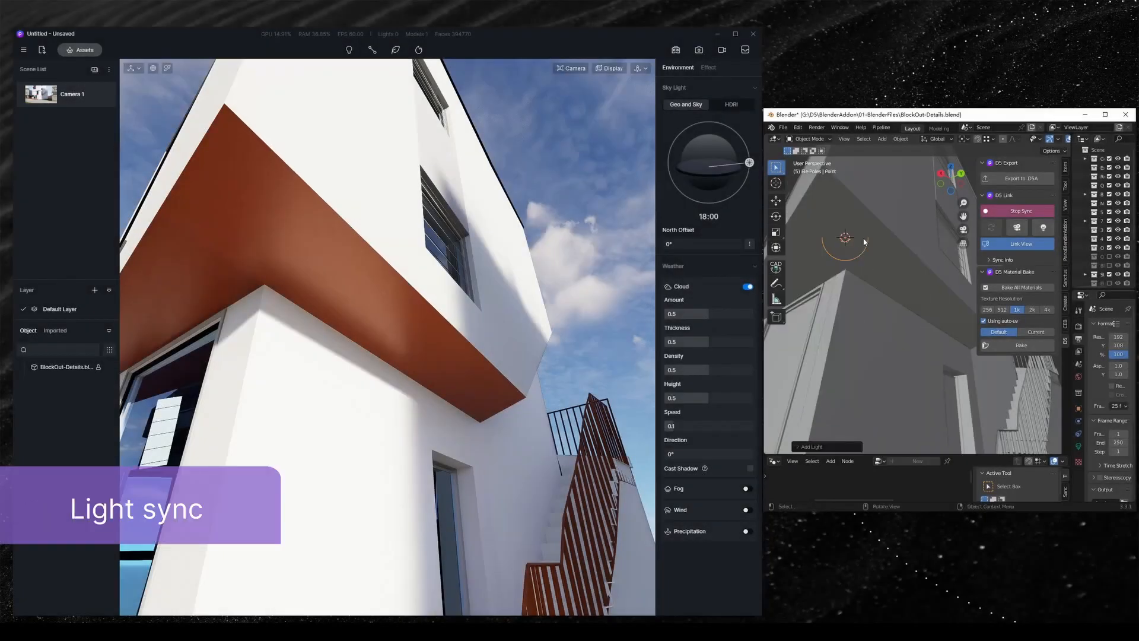
{"action": "left_click", "coordinate": [1041, 231]}
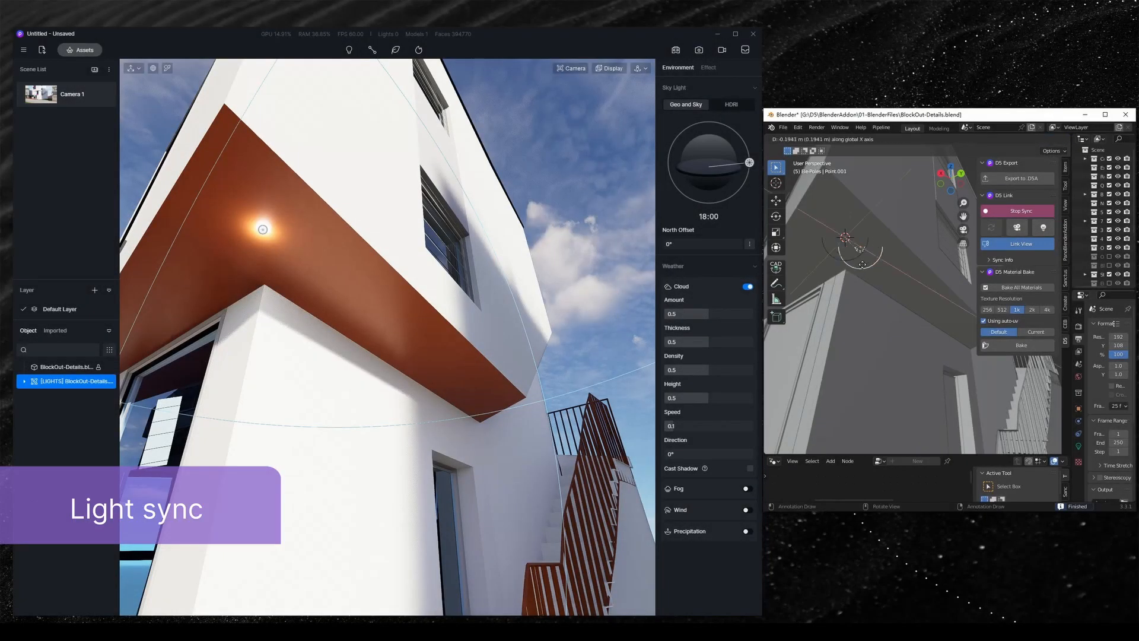
- Nudge the synced light group in D5 and switch the sky light to the Early Morning HDRI with light at 0
{"action": "left_click", "coordinate": [350, 278]}
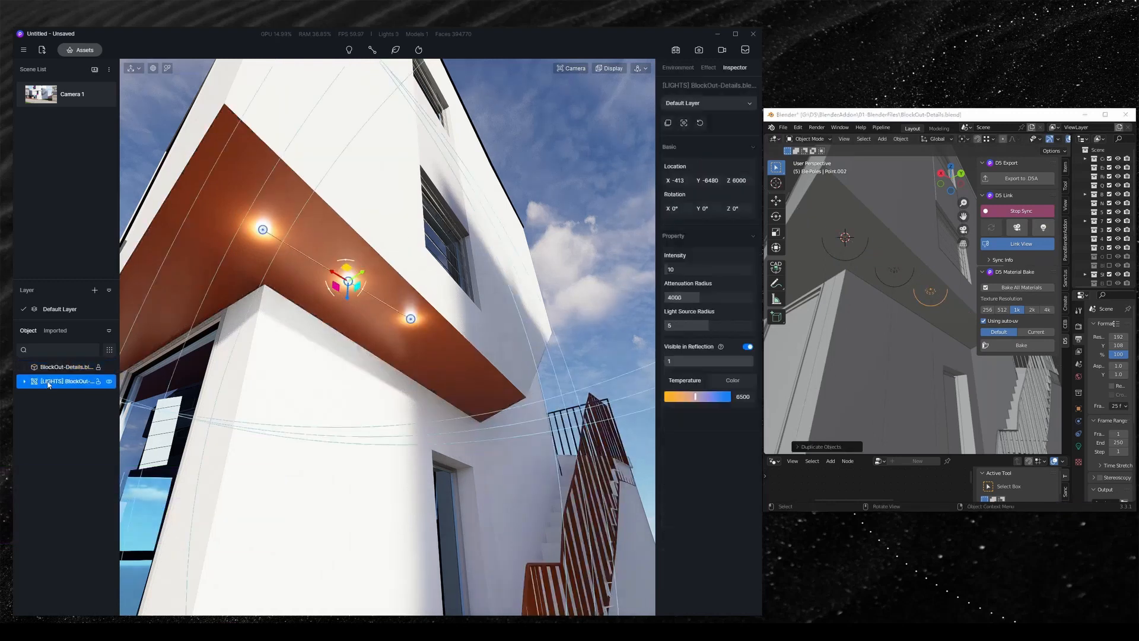
{"action": "left_click_drag", "start_coordinate": [361, 285], "coordinate": [362, 286]}
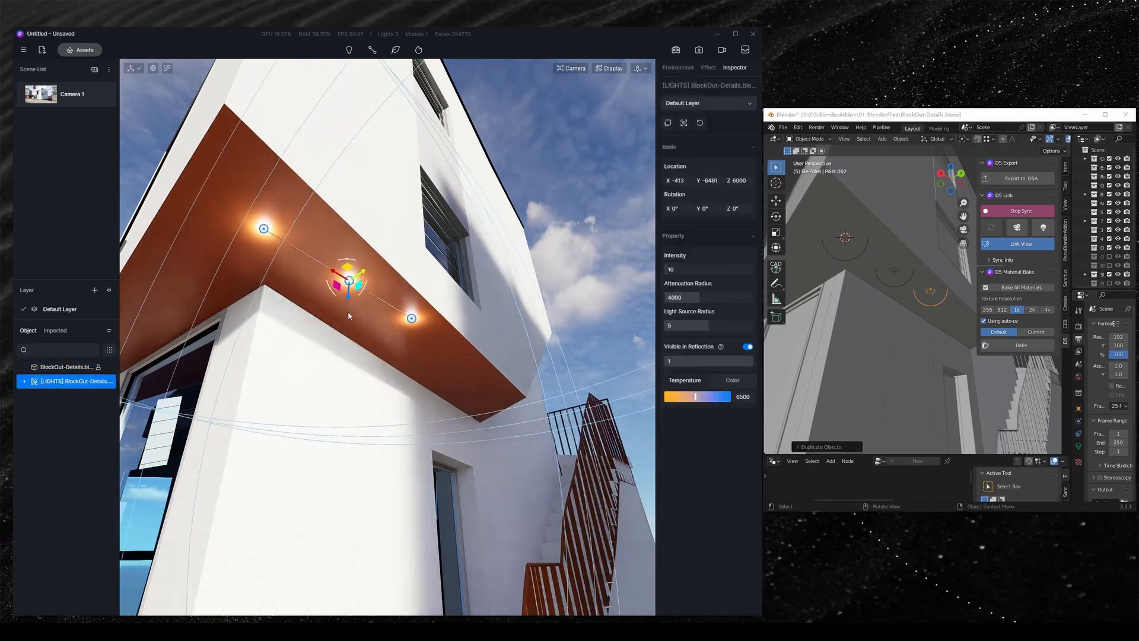
{"action": "left_click", "coordinate": [678, 67]}
{"action": "left_click", "coordinate": [732, 104]}
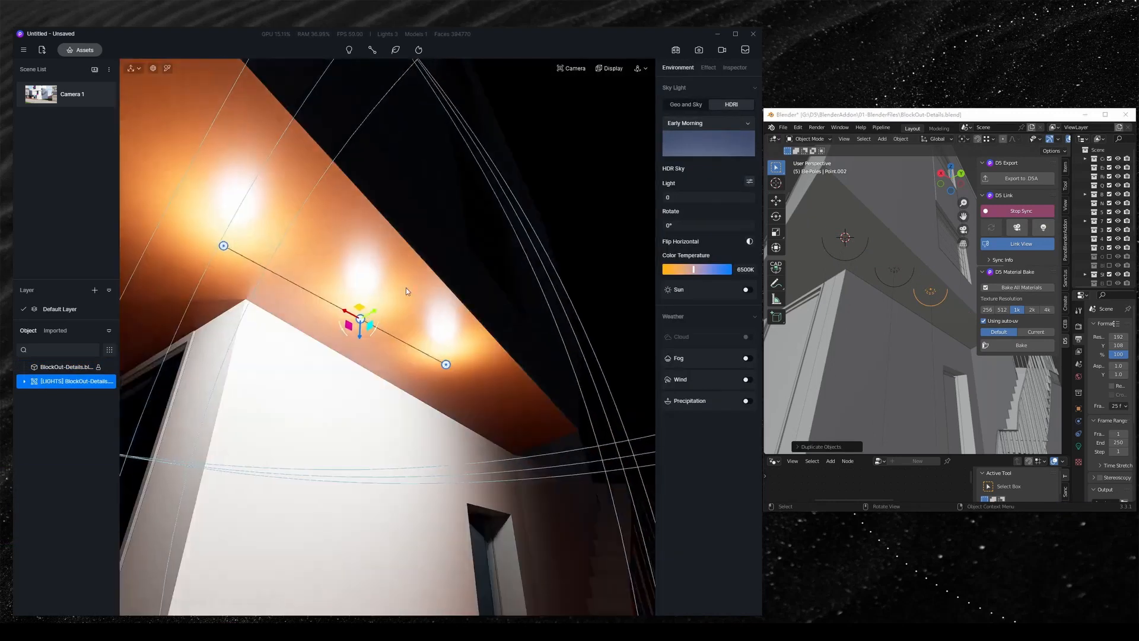
- Set the synced light group's intensity to 6 and attenuation radius to 7867, and adjust its light source radius
{"action": "left_click", "coordinate": [381, 301]}
{"action": "left_click", "coordinate": [360, 321]}
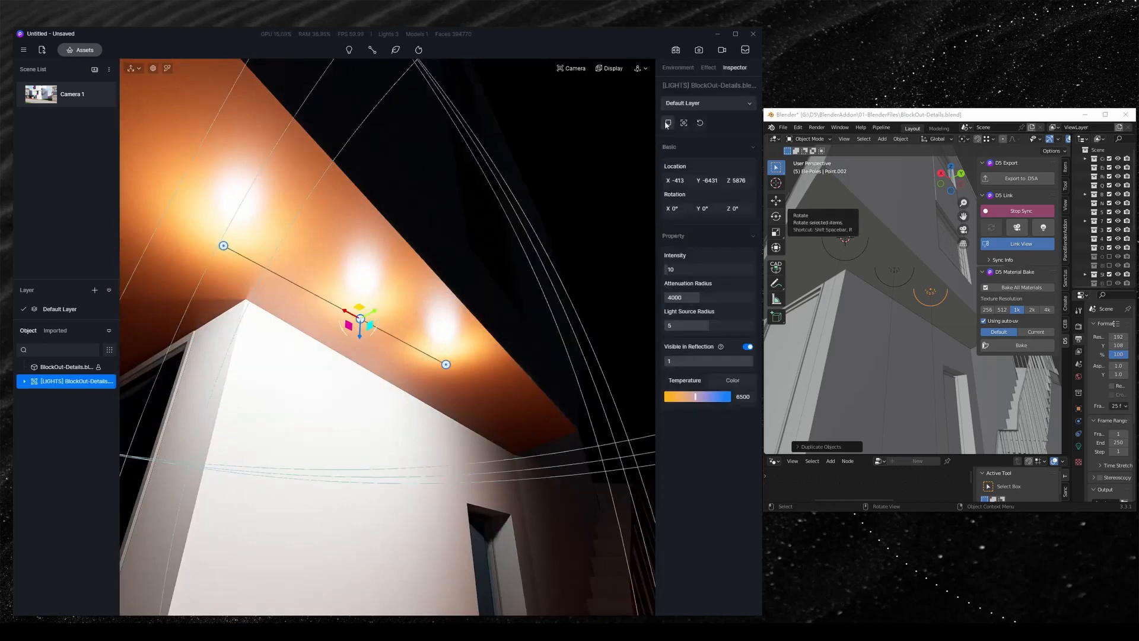
{"action": "left_click_drag", "start_coordinate": [686, 270], "coordinate": [734, 298]}
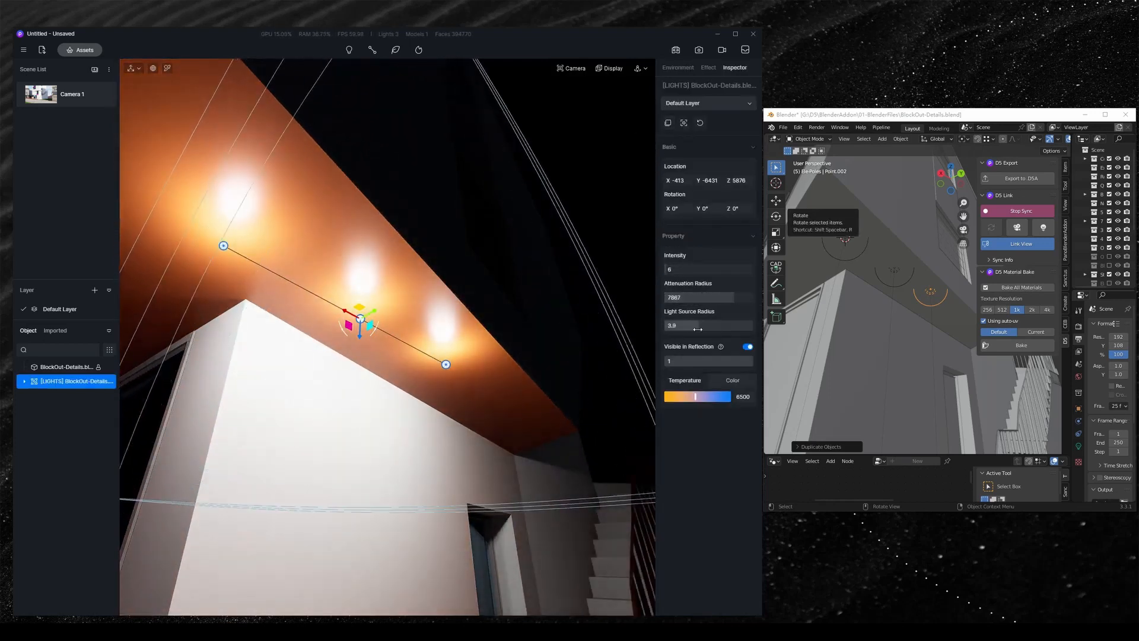
{"action": "left_click_drag", "start_coordinate": [668, 325], "coordinate": [759, 327]}
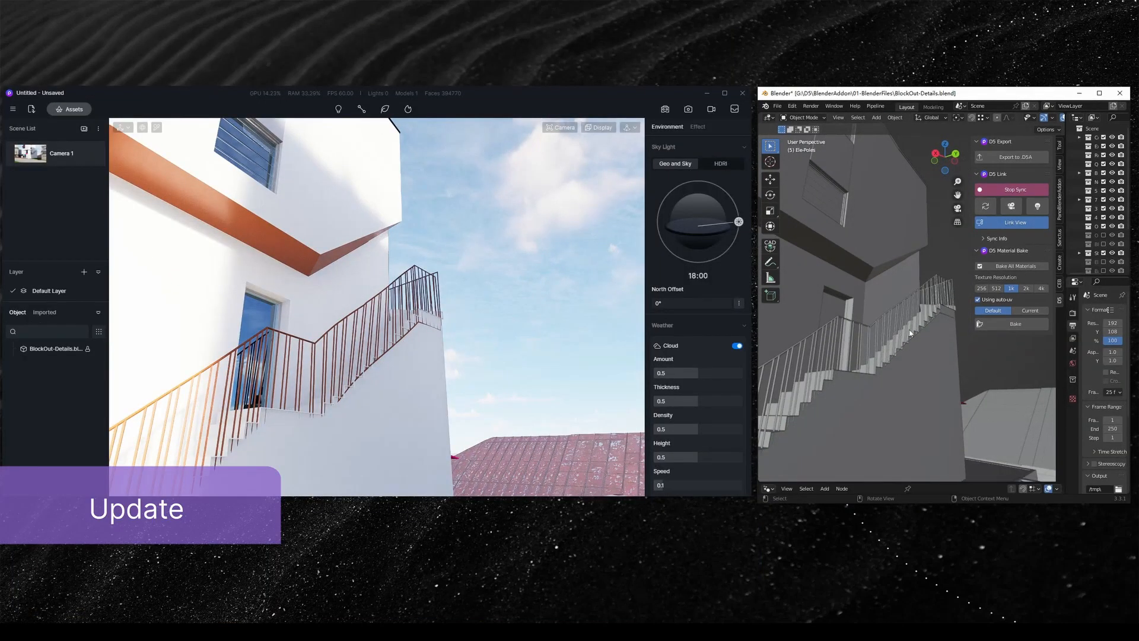
- Move the upper exterior stair steps in Blender about -0.09 m along Y with proportional editing
{"action": "left_click", "coordinate": [913, 336]}
{"action": "key", "text": "Tab"}
{"action": "middle_click_drag", "start_coordinate": [923, 338], "coordinate": [953, 387]}
{"action": "key", "text": "g"}
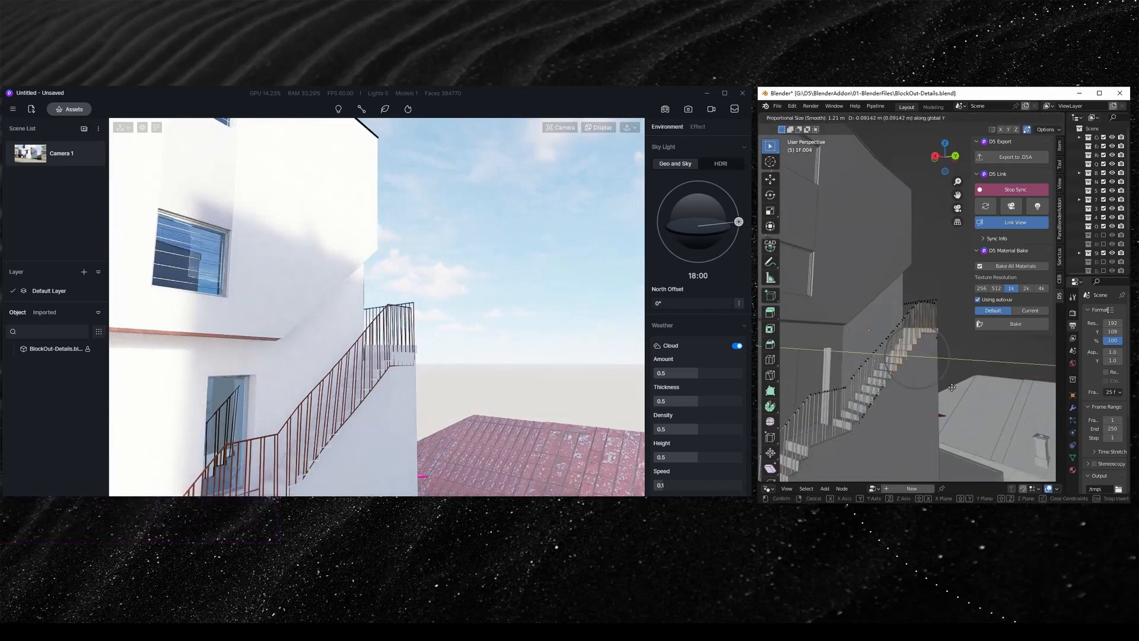
{"action": "left_click", "coordinate": [952, 387]}
{"action": "key", "text": "Tab"}
{"action": "left_click", "coordinate": [963, 369]}
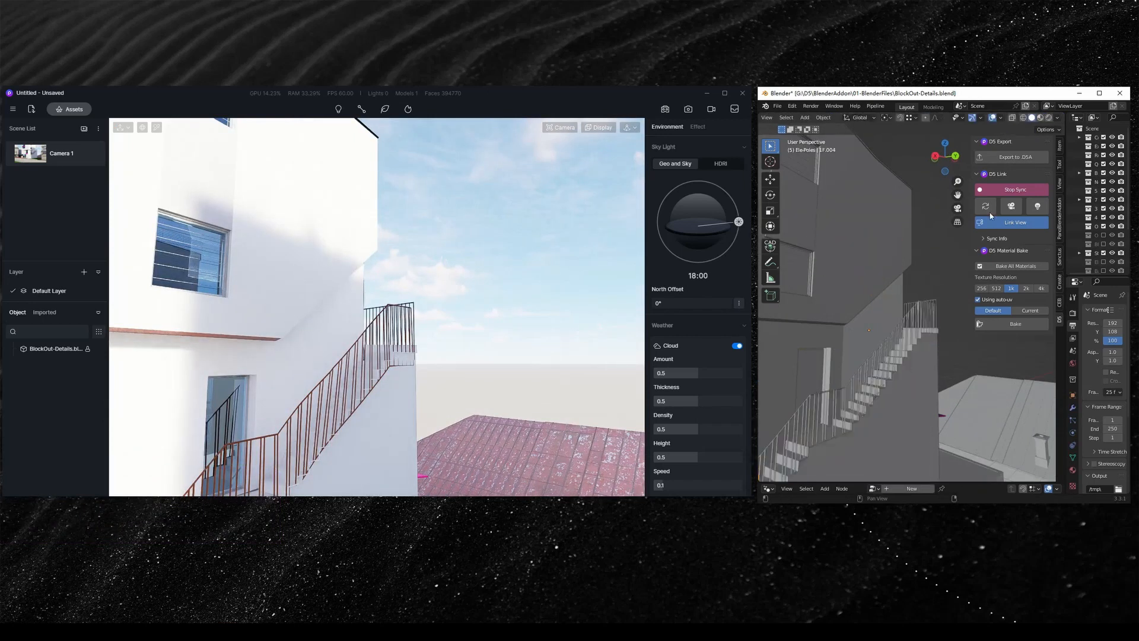
- Update the synced model in D5 with the upper stair edit and inspect the staircase
{"action": "left_click", "coordinate": [377, 398]}
{"action": "middle_click_drag", "start_coordinate": [377, 397], "coordinate": [414, 359]}
{"action": "left_click", "coordinate": [440, 360]}
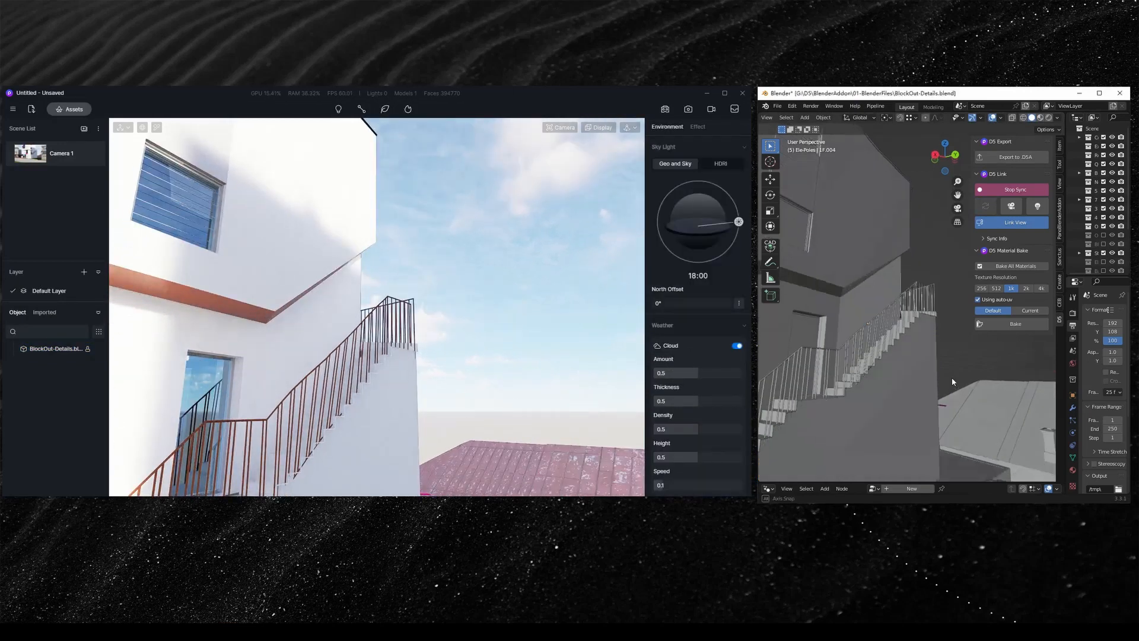
{"action": "middle_click_drag", "start_coordinate": [951, 378], "coordinate": [930, 386]}
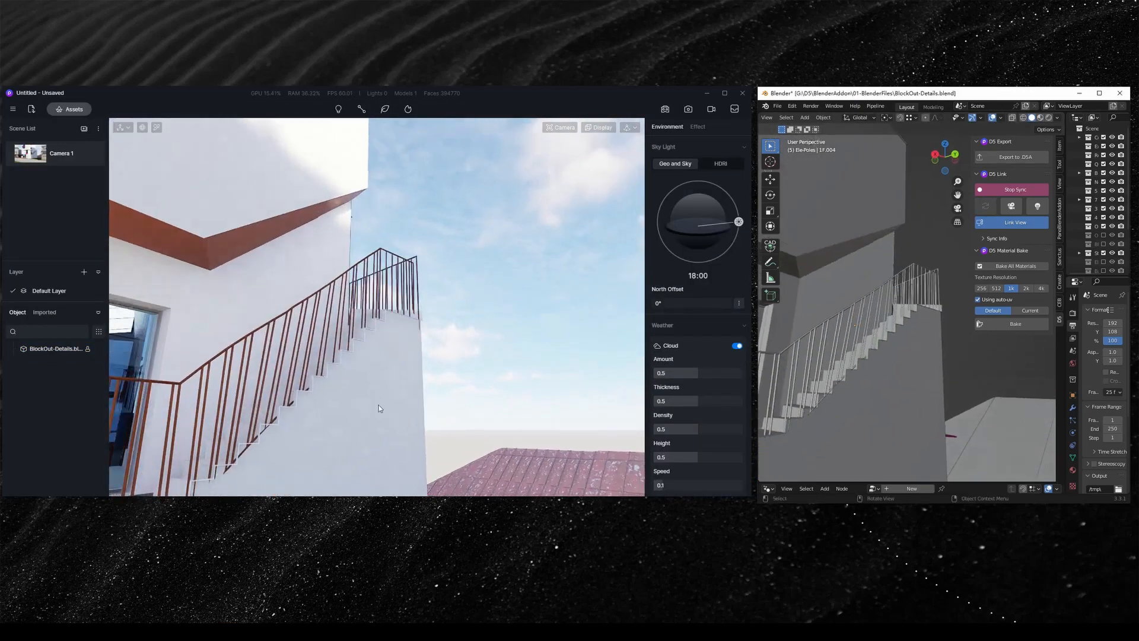
- Select the middle stair steps in wireframe and move them about -0.11 m along Y with proportional editing
{"action": "left_click", "coordinate": [837, 368]}
{"action": "key", "text": "Tab"}
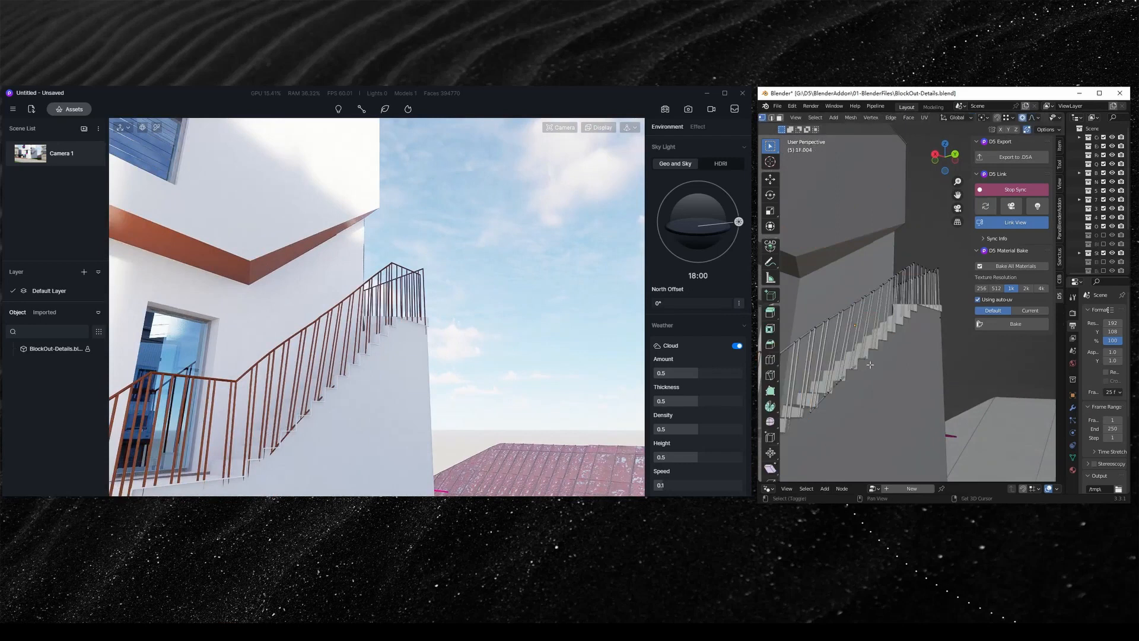
{"action": "key", "text": "shift+z"}
{"action": "key", "text": "c"}
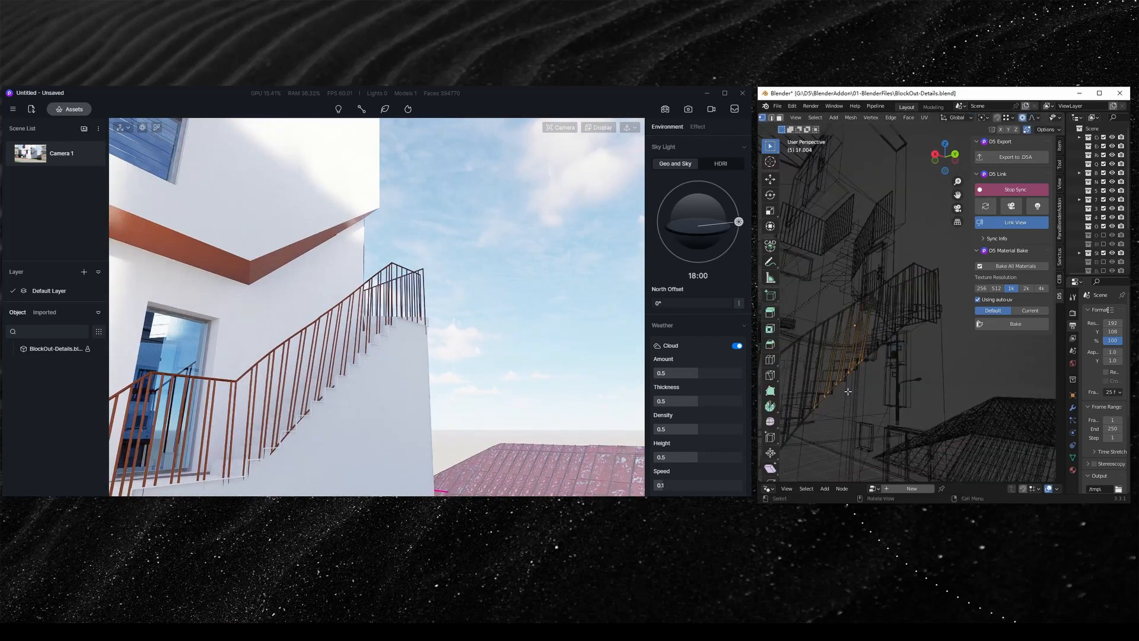
{"action": "middle_click_drag", "start_coordinate": [848, 392], "coordinate": [854, 414]}
{"action": "key", "text": "shift+z"}
{"action": "left_click", "coordinate": [909, 417]}
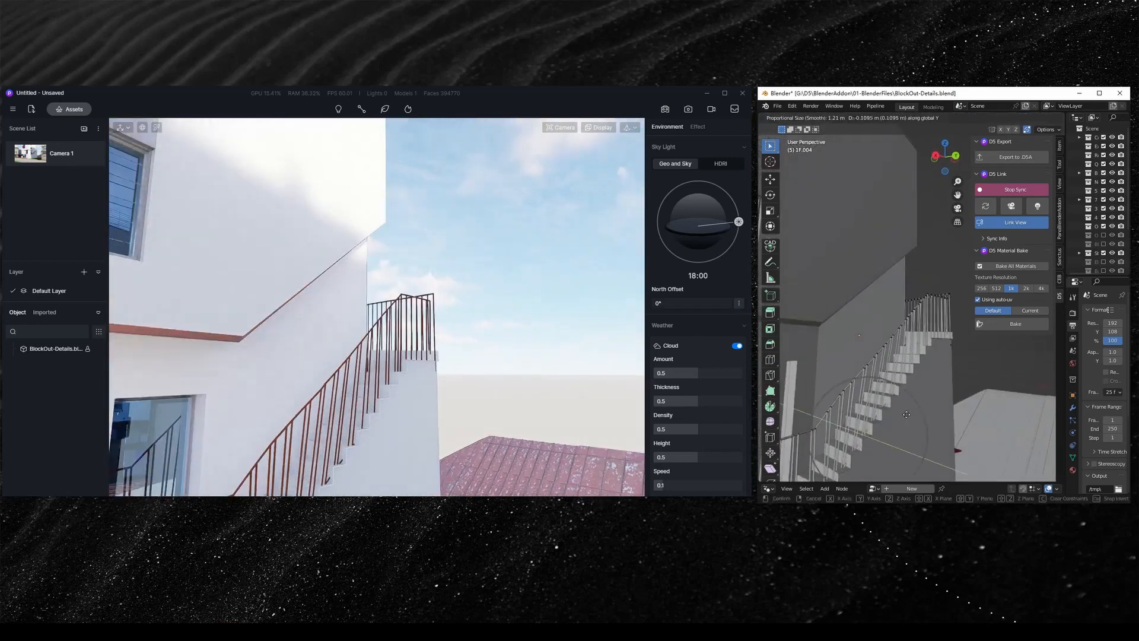
{"action": "left_click", "coordinate": [908, 414]}
{"action": "key", "text": "Tab"}
- Update D5 with the second stair edit and check the staircase in both views
{"action": "left_click", "coordinate": [968, 402]}
{"action": "middle_click_drag", "start_coordinate": [968, 401], "coordinate": [969, 382]}
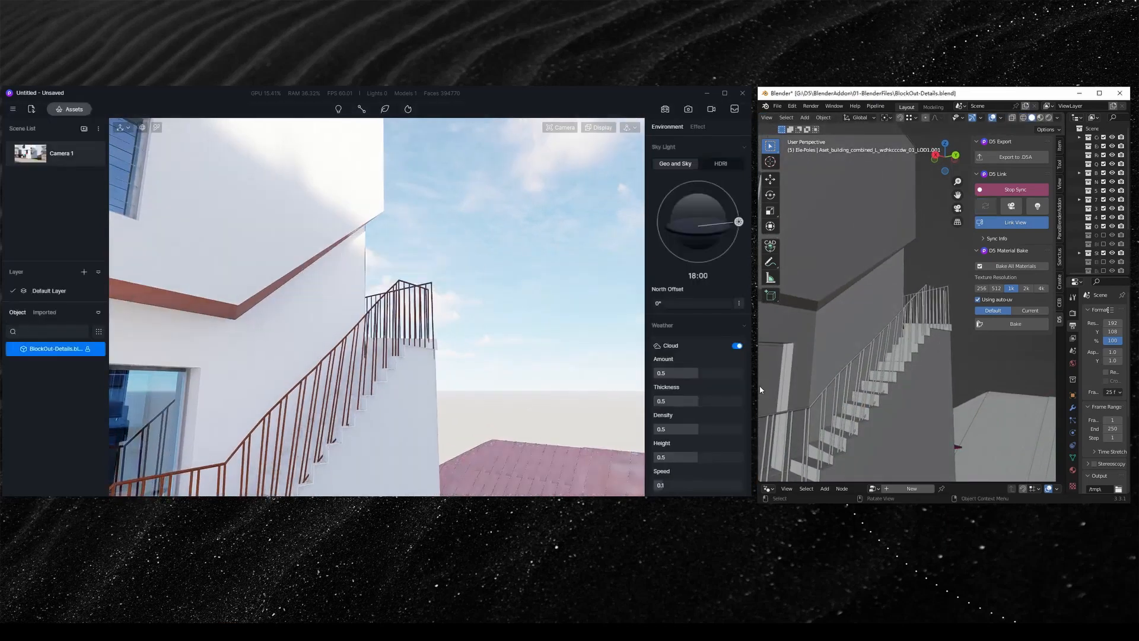
{"action": "middle_click_drag", "start_coordinate": [863, 400], "coordinate": [876, 378]}
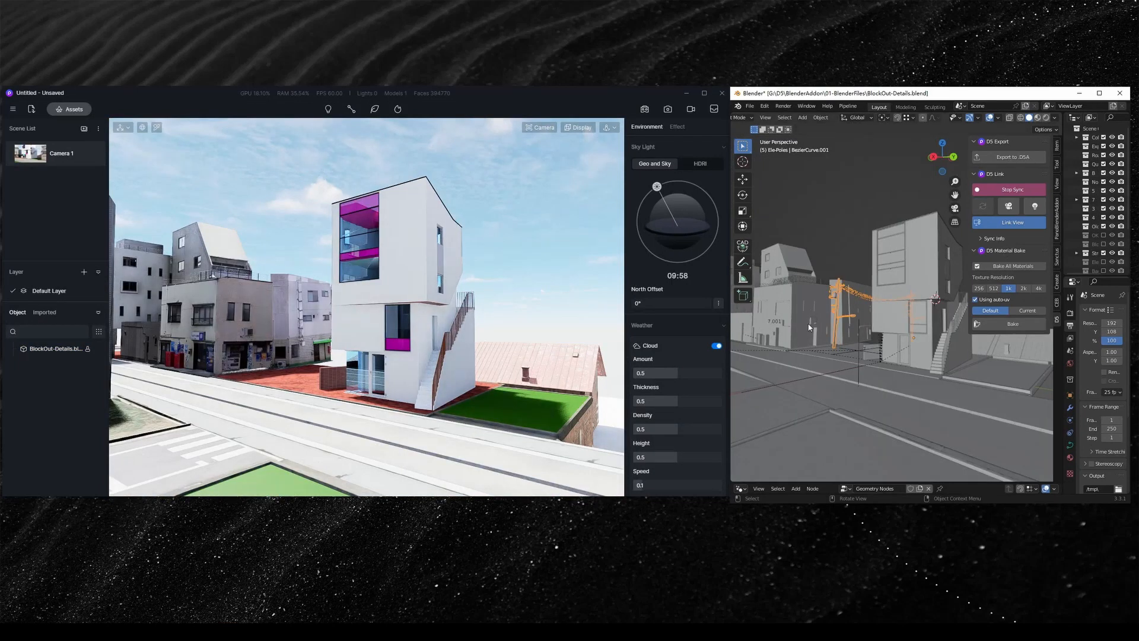
- Frame the utility poles in Blender and display their geometry node tree in an enlarged area below the viewport
{"action": "middle_click_drag", "start_coordinate": [808, 326], "coordinate": [890, 311]}
{"action": "scroll", "coordinate": [830, 322], "scroll_direction": "up", "scroll_amount": 5}
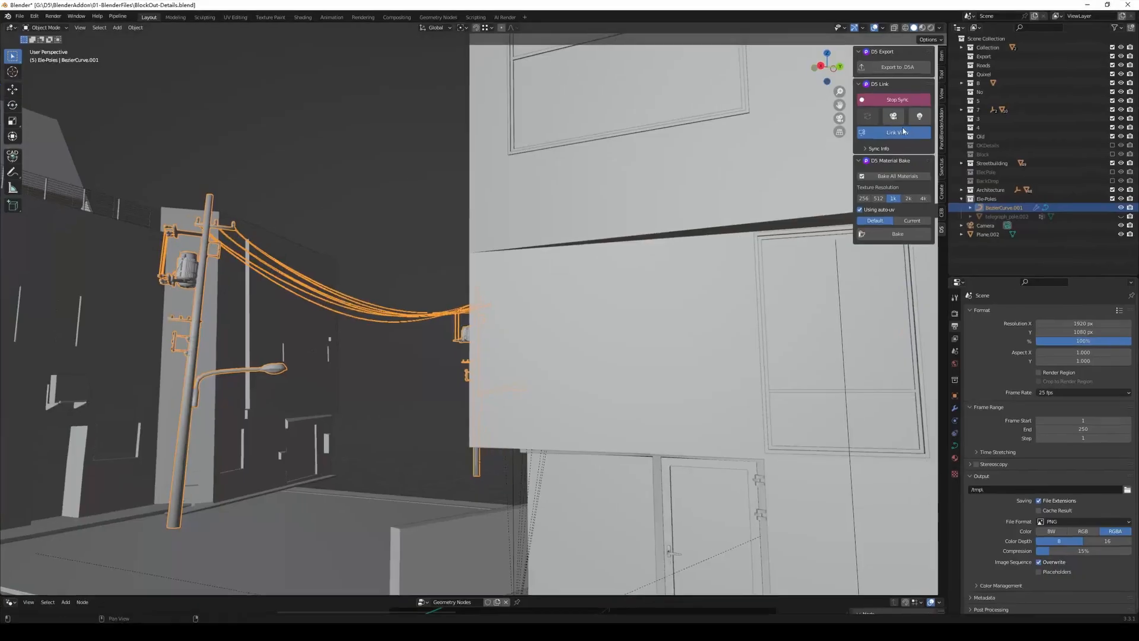
{"action": "scroll", "coordinate": [475, 267], "scroll_direction": "down", "scroll_amount": 5}
{"action": "middle_click_drag", "start_coordinate": [474, 267], "coordinate": [451, 255]}
{"action": "left_click", "coordinate": [10, 469]}
{"action": "left_click", "coordinate": [42, 544]}
{"action": "scroll", "coordinate": [439, 537], "scroll_direction": "down", "scroll_amount": 3}
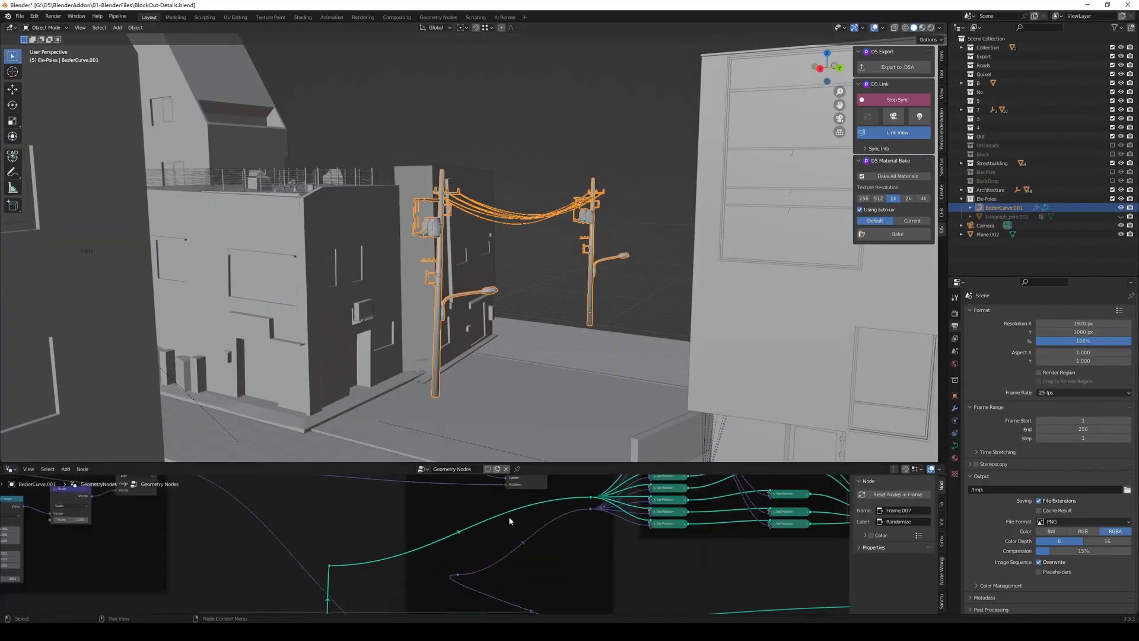
{"action": "left_click_drag", "start_coordinate": [502, 463], "coordinate": [492, 291]}
- Examine the Rotation to Vector and Randomize node frames that control the utility poles and wires
{"action": "scroll", "coordinate": [475, 433], "scroll_direction": "down", "scroll_amount": 1}
{"action": "middle_click_drag", "start_coordinate": [550, 415], "coordinate": [516, 422]}
{"action": "middle_click_drag", "start_coordinate": [201, 458], "coordinate": [335, 439]}
{"action": "scroll", "coordinate": [335, 439], "scroll_direction": "up", "scroll_amount": 2}
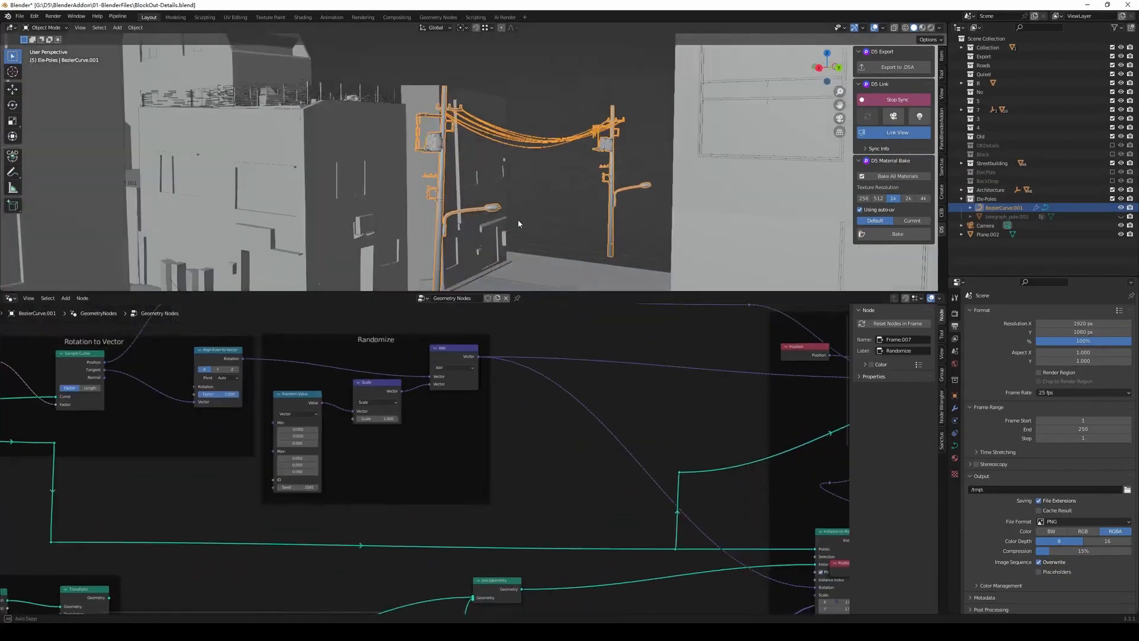
{"action": "middle_click_drag", "start_coordinate": [451, 178], "coordinate": [466, 168]}
{"action": "scroll", "coordinate": [415, 458], "scroll_direction": "down", "scroll_amount": 3}
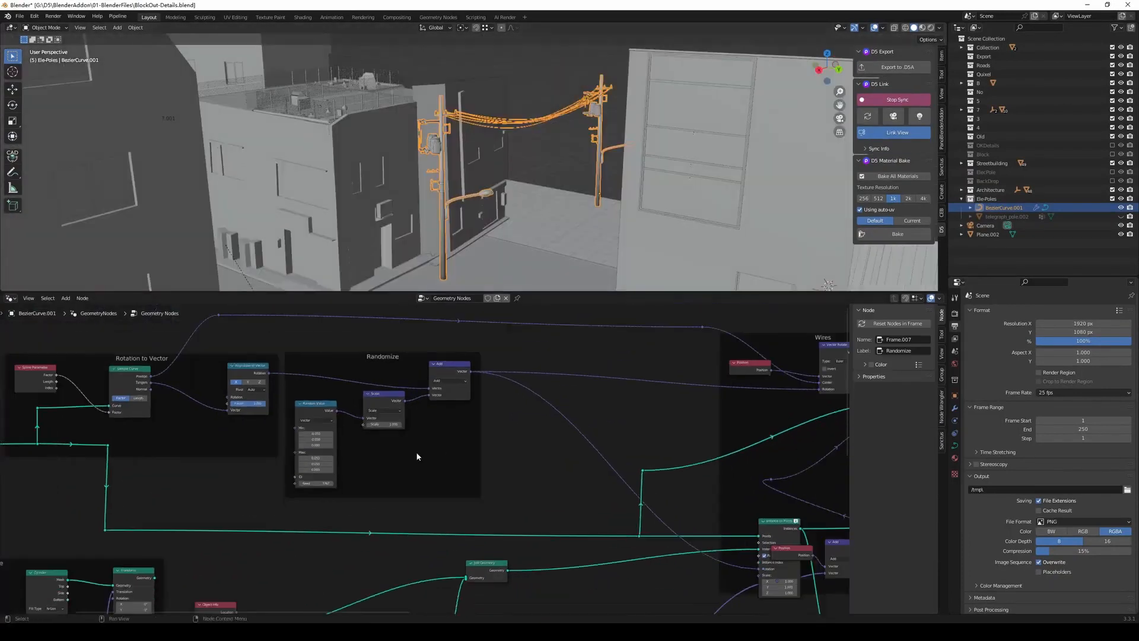
{"action": "middle_click_drag", "start_coordinate": [415, 458], "coordinate": [369, 438]}
{"action": "scroll", "coordinate": [546, 105], "scroll_direction": "up", "scroll_amount": 2}
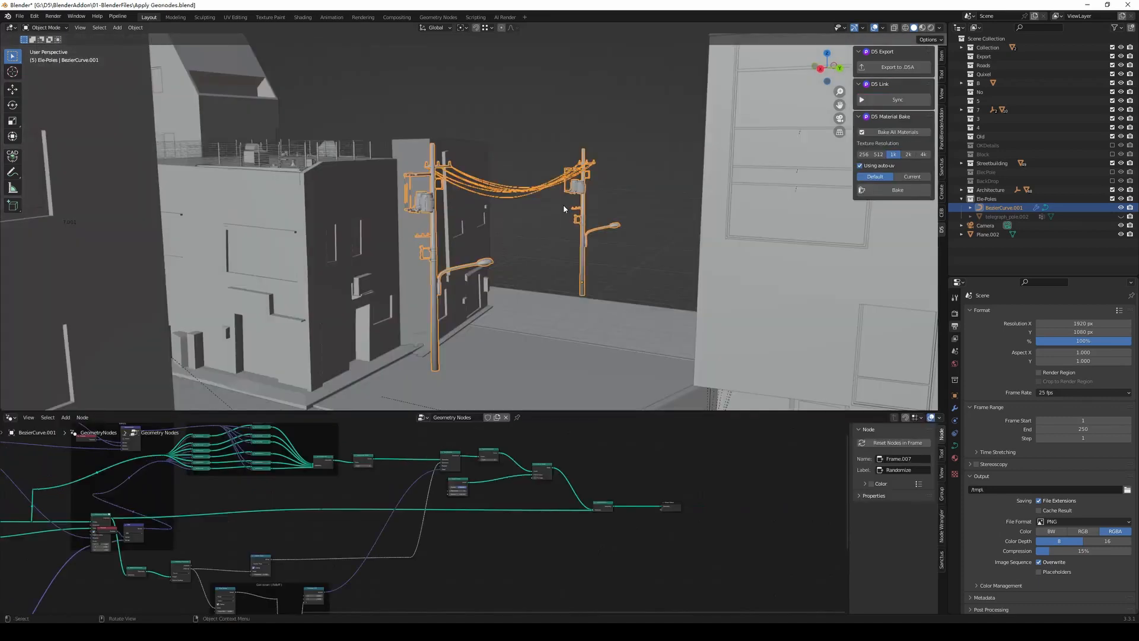
- Make the geometry node instances of the utility pole curve real
{"action": "key", "text": "F3"}
{"action": "type", "text": "make instance"}
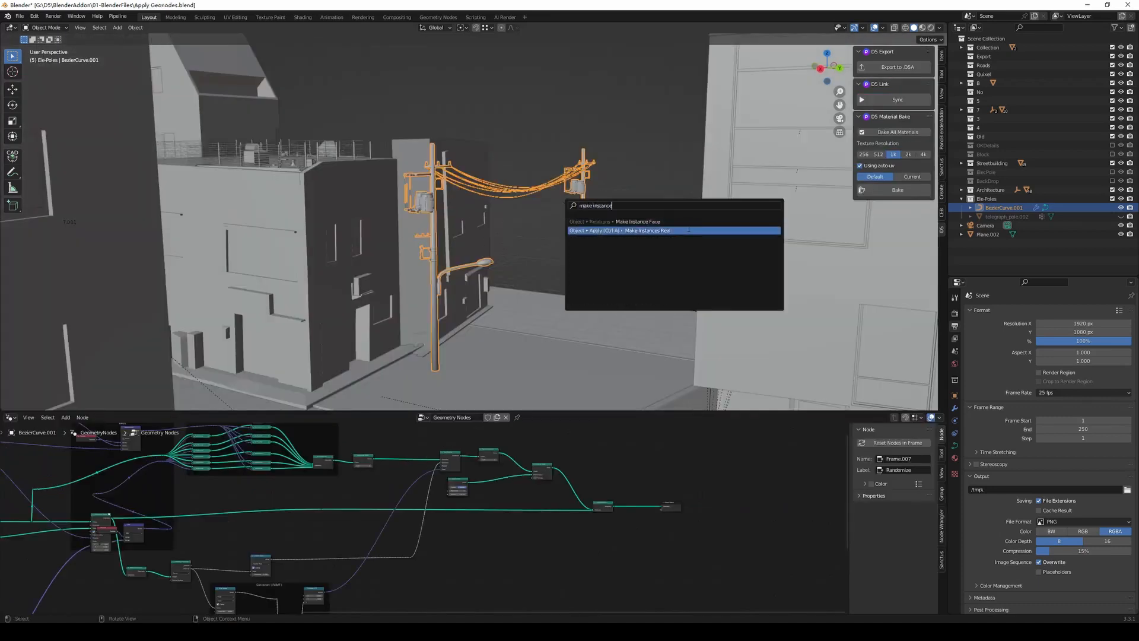
{"action": "left_click", "coordinate": [688, 230]}
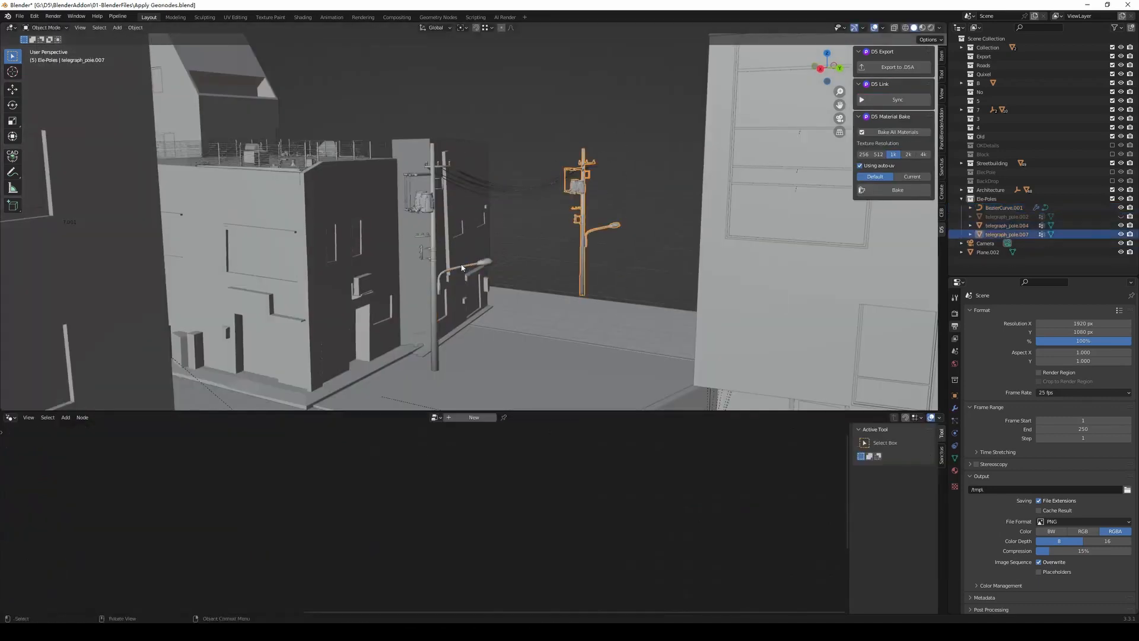
- Convert the remaining BezierCurve.001 wires to a mesh and select the far utility pole as a separate object
{"action": "scroll", "coordinate": [592, 489], "scroll_direction": "up", "scroll_amount": 2}
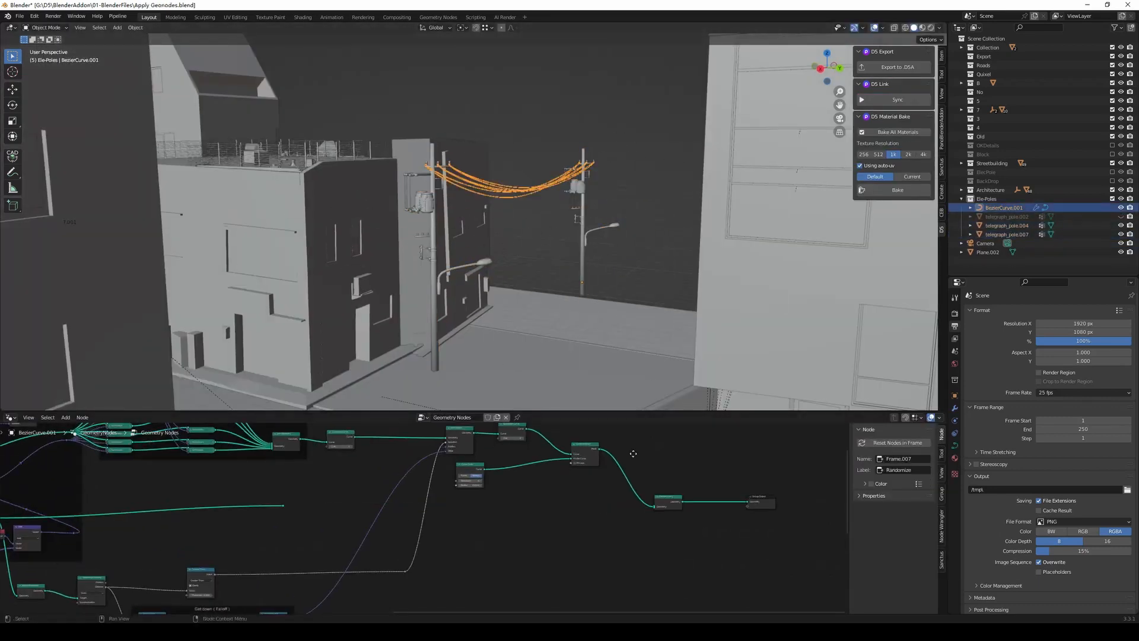
{"action": "middle_click_drag", "start_coordinate": [633, 454], "coordinate": [515, 464]}
{"action": "left_click", "coordinate": [131, 30]}
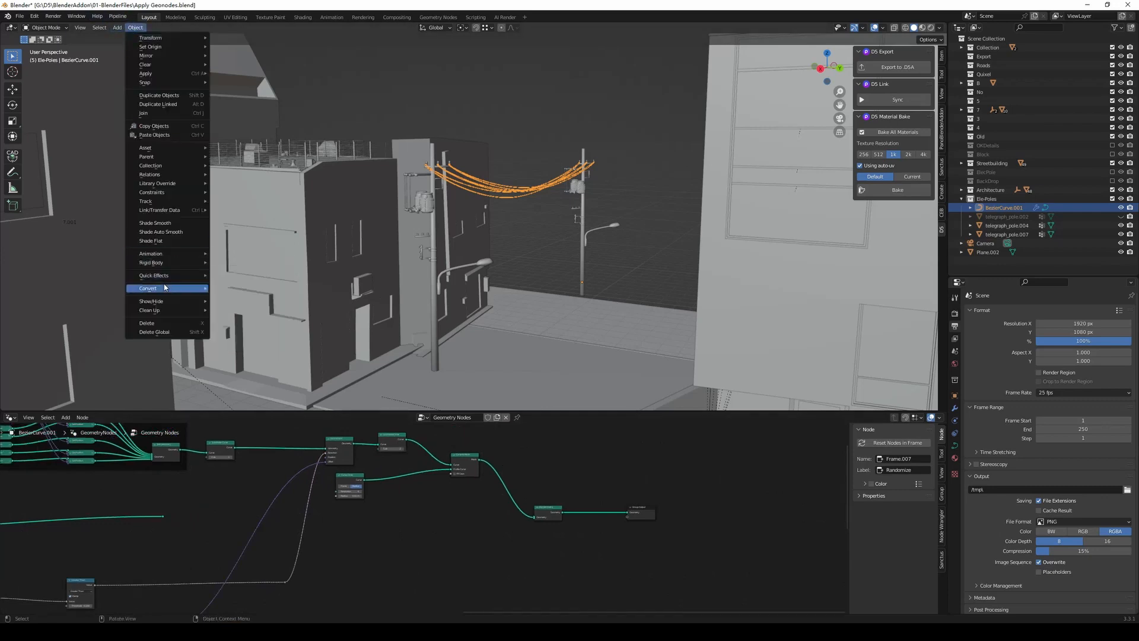
{"action": "left_click", "coordinate": [240, 298]}
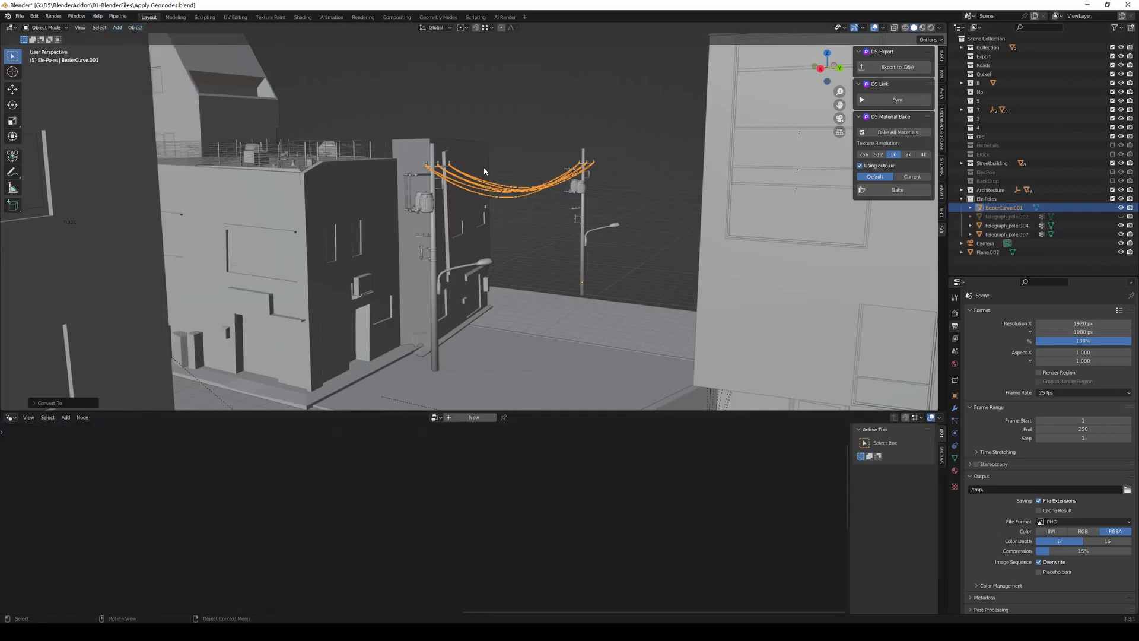
{"action": "left_click", "coordinate": [582, 237]}
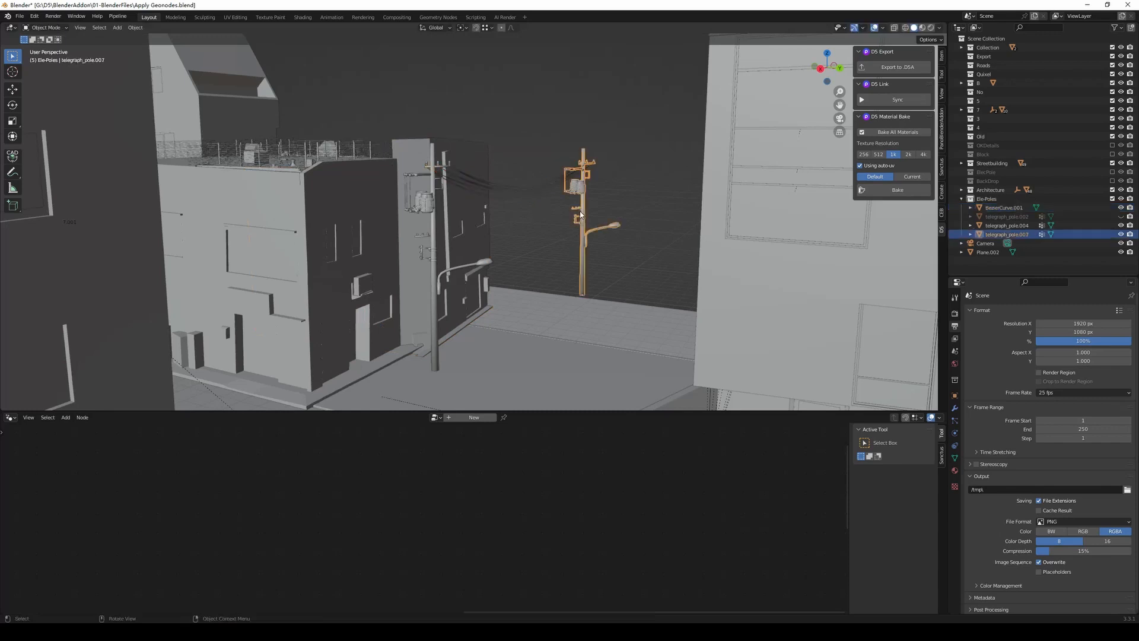
- Start the D5 sync and view the updated utility poles and street in D5 Render
{"action": "left_click", "coordinate": [897, 100]}
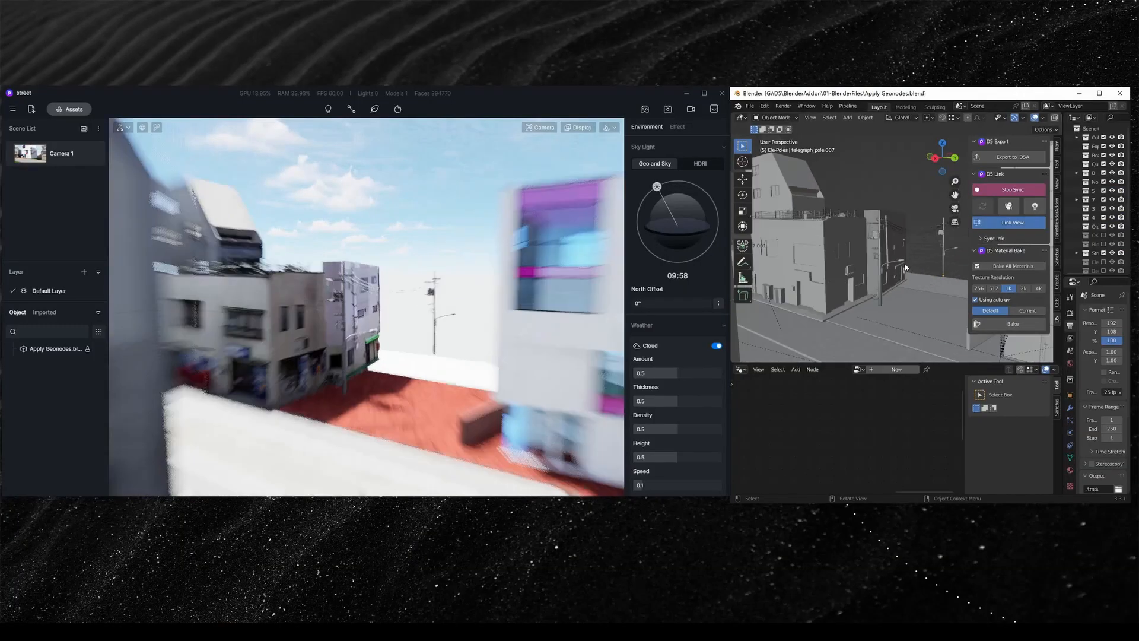
{"action": "key", "text": "w"}
{"action": "key", "text": "w"}
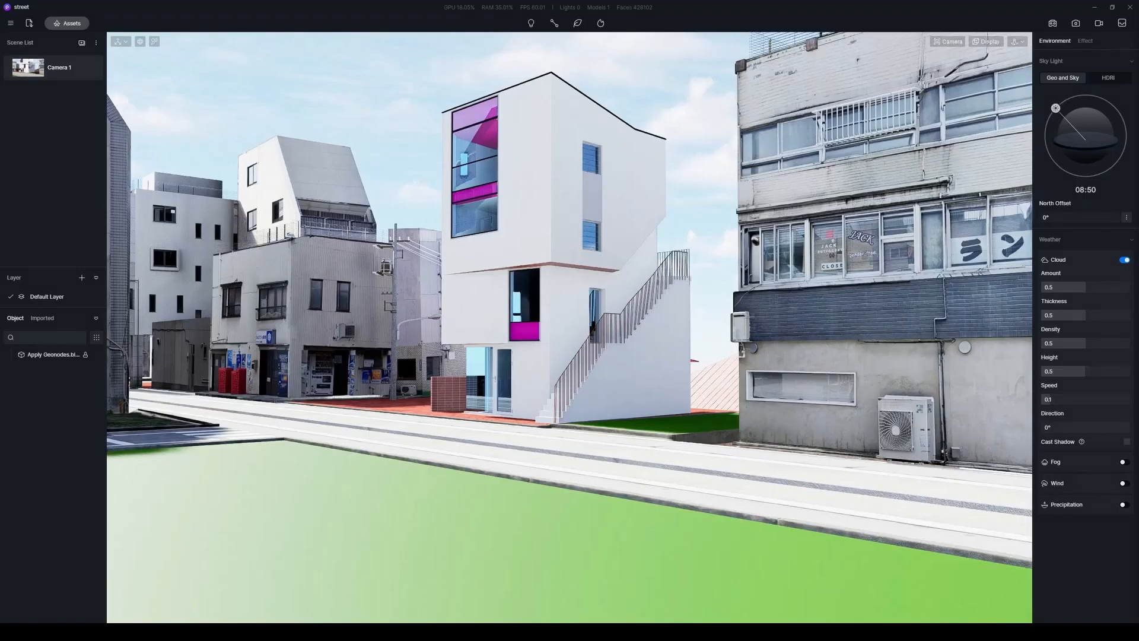
{"action": "mouse_move", "coordinate": [611, 303]}
{"action": "middle_mouse_down"}
{"action": "mouse_move", "coordinate": [584, 305]}
{"action": "mouse_move", "coordinate": [605, 316]}
{"action": "middle_mouse_up"}
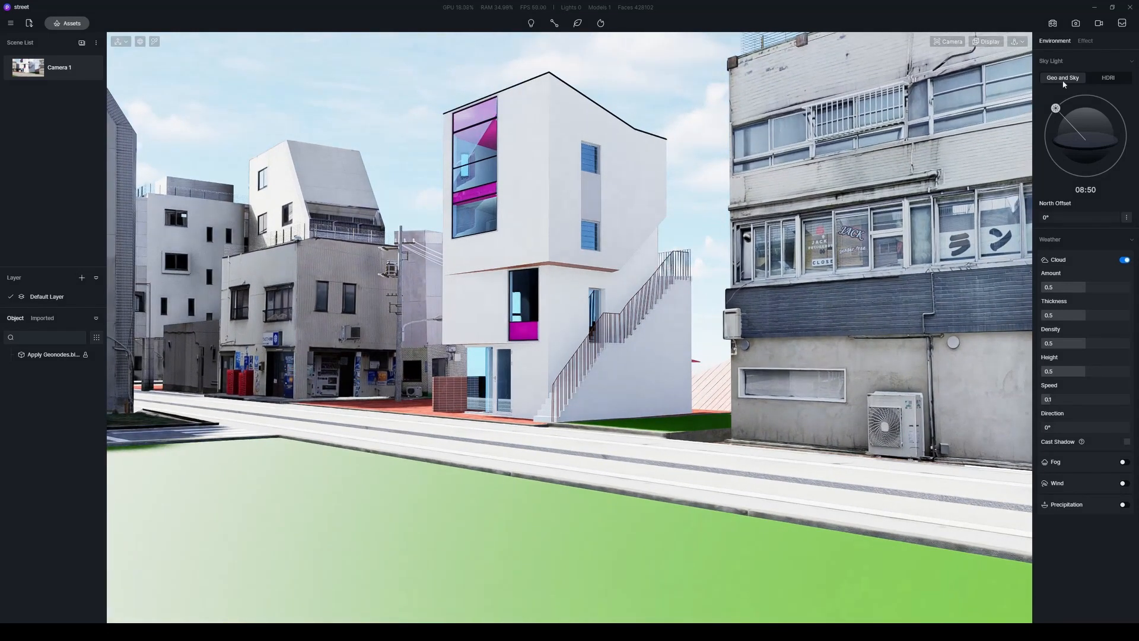
- Turn off auto exposure and load the custom HDRI tucker_wreck_4k.hdr as the sky light
{"action": "left_click", "coordinate": [1085, 41]}
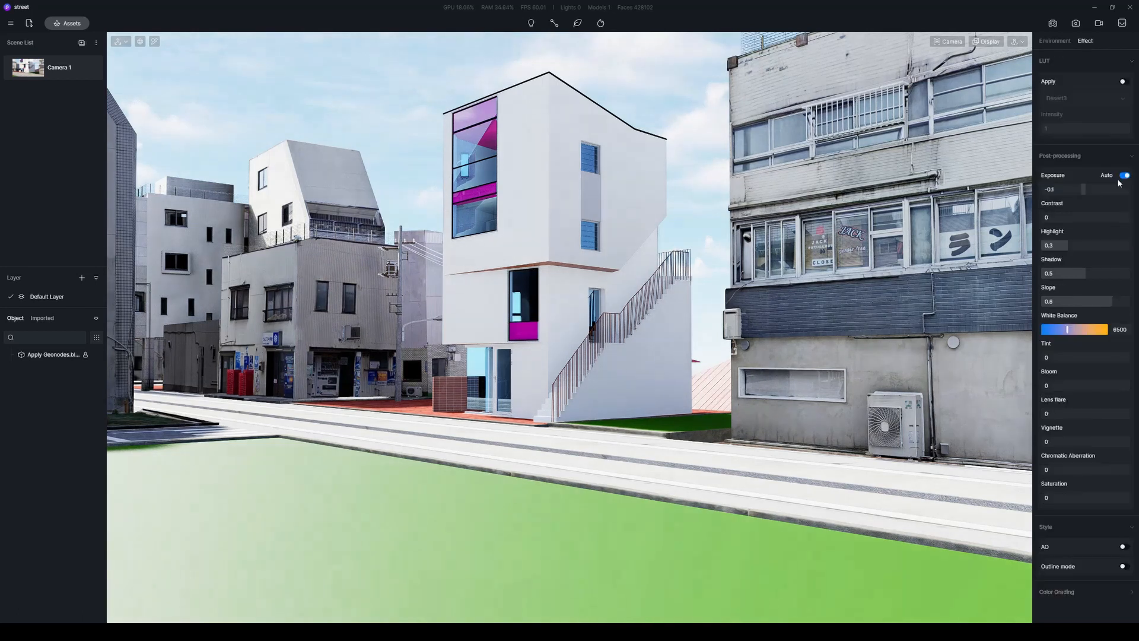
{"action": "left_click", "coordinate": [1124, 176]}
{"action": "left_click", "coordinate": [1054, 40]}
{"action": "left_click", "coordinate": [1107, 78]}
{"action": "left_click", "coordinate": [1082, 96]}
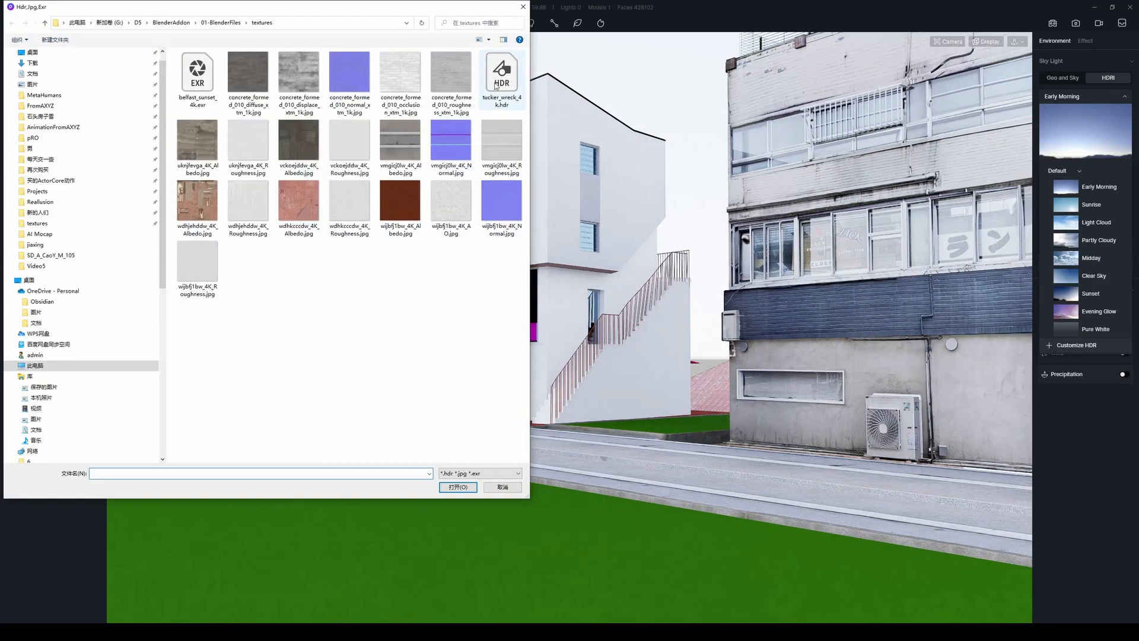
{"action": "double_click", "coordinate": [501, 77]}
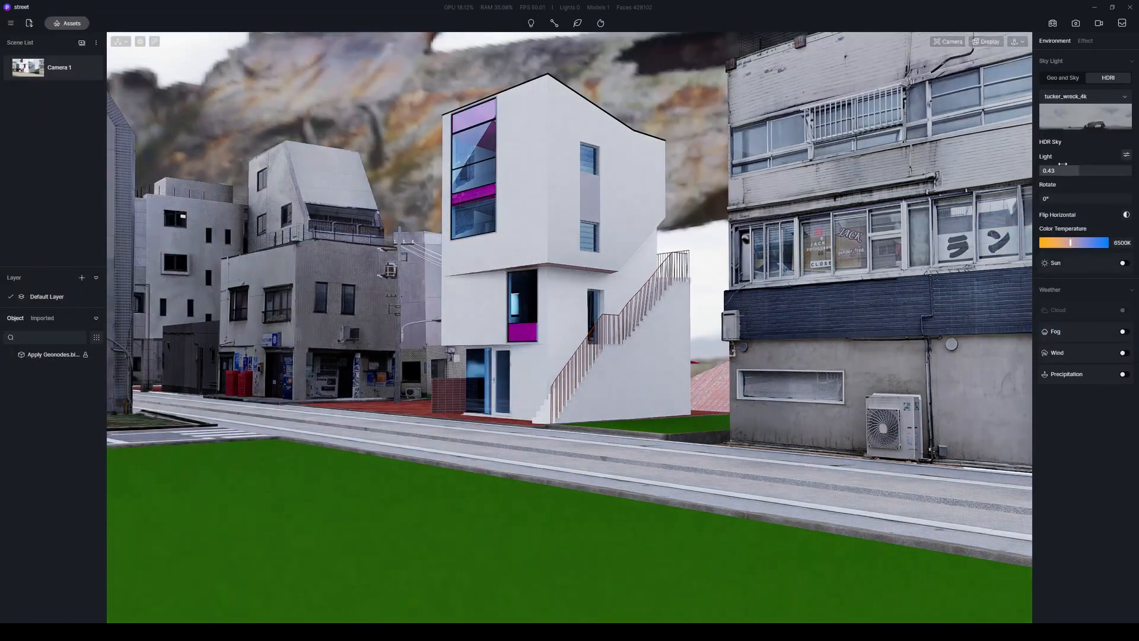
- Rotate the HDRI sky to about 131.5° and fine-tune the exposure while viewing the white building
{"action": "left_click_drag", "start_coordinate": [1061, 198], "coordinate": [1085, 198]}
{"action": "middle_click_drag", "start_coordinate": [878, 237], "coordinate": [929, 262]}
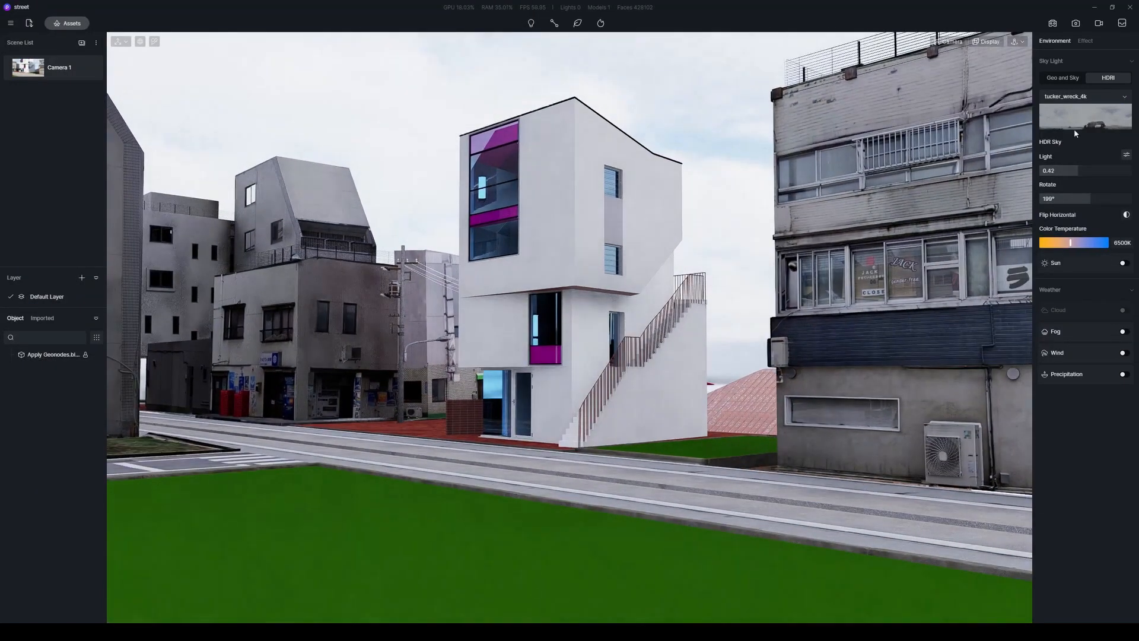
{"action": "left_click", "coordinate": [1085, 41]}
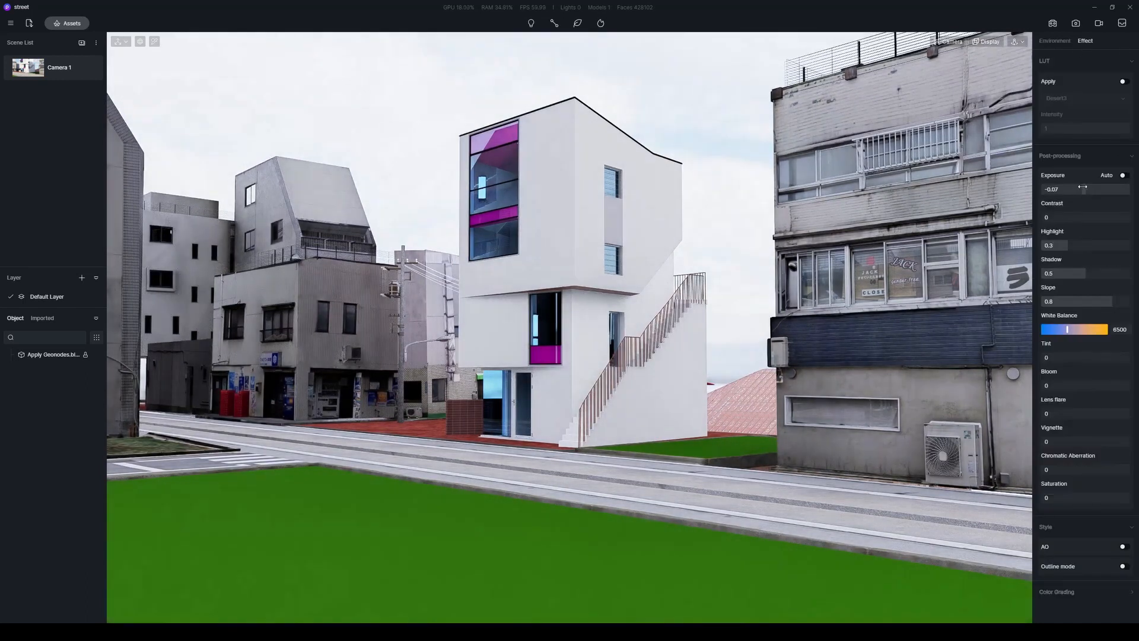
{"action": "left_click", "coordinate": [646, 304]}
{"action": "left_click", "coordinate": [710, 239]}
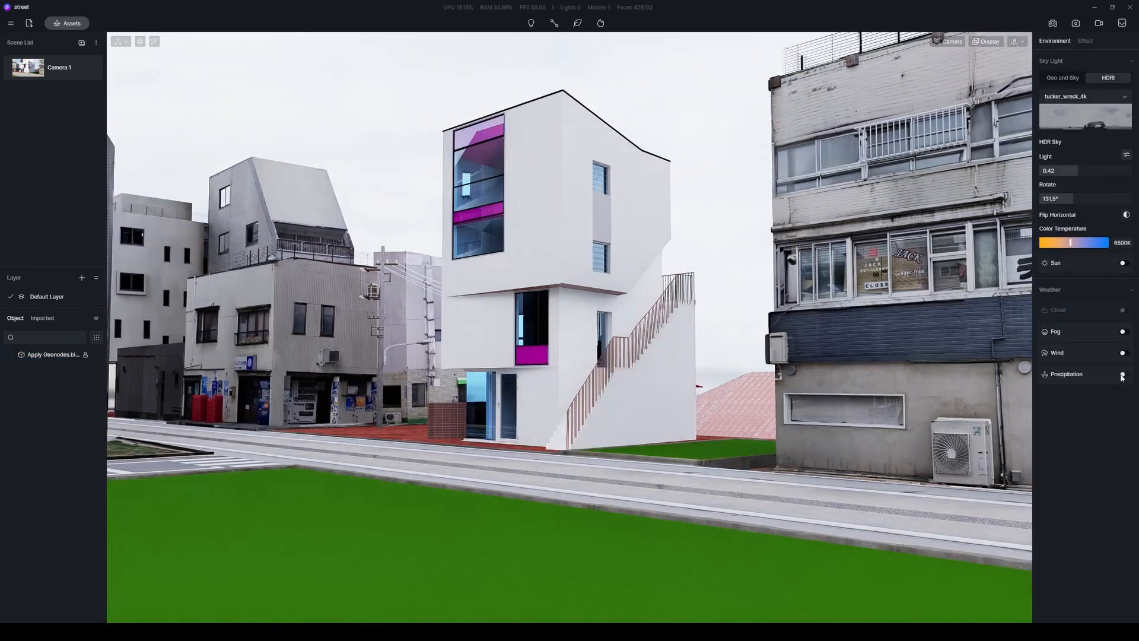
- Enable precipitation with the rain strength at 0 and set the HDRI light to 0.36
{"action": "left_click", "coordinate": [1122, 374]}
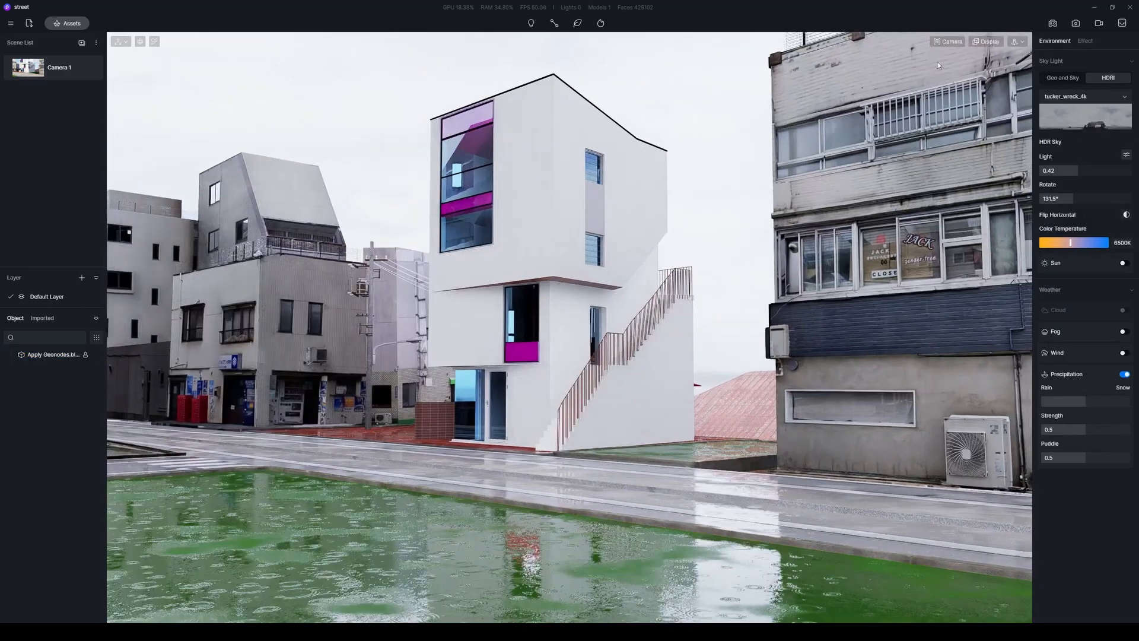
{"action": "left_click", "coordinate": [987, 42]}
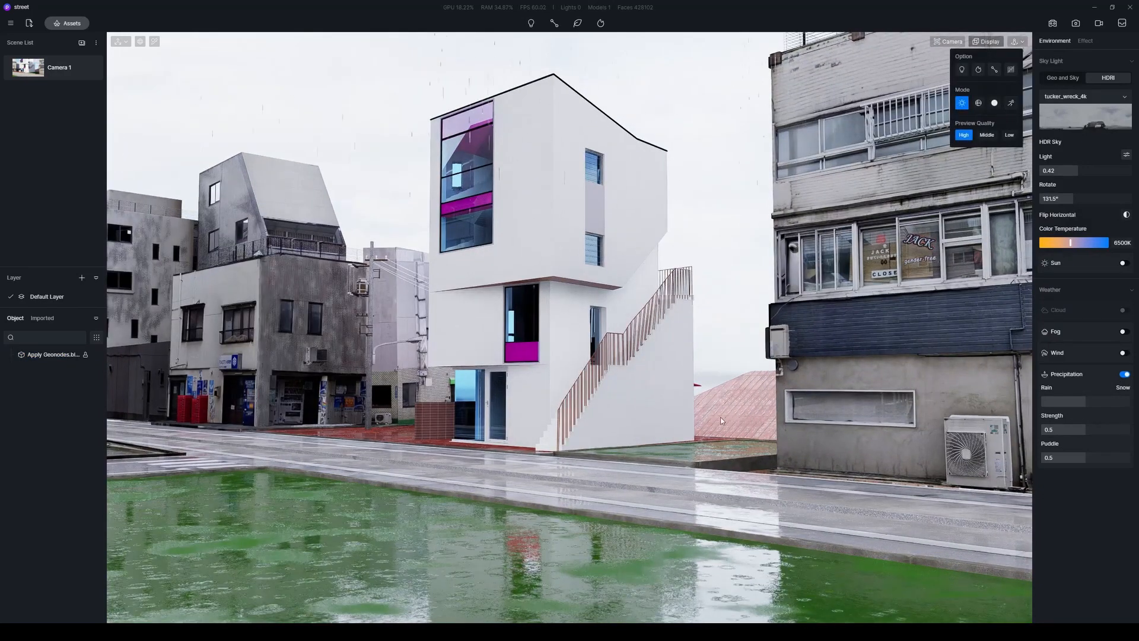
{"action": "left_click", "coordinate": [978, 69]}
{"action": "right_click_drag", "start_coordinate": [706, 417], "coordinate": [711, 411]}
{"action": "left_click_drag", "start_coordinate": [1068, 418], "coordinate": [431, 440]}
{"action": "right_click_drag", "start_coordinate": [467, 451], "coordinate": [835, 267]}
{"action": "left_click_drag", "start_coordinate": [1072, 170], "coordinate": [1070, 170]}
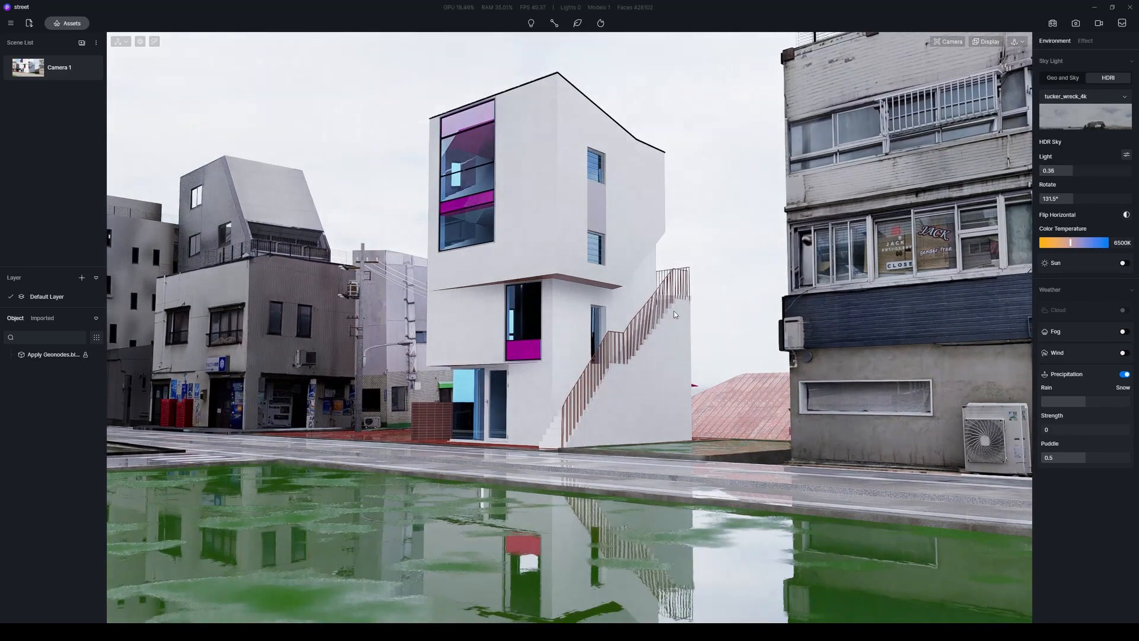
{"action": "left_click", "coordinate": [303, 292]}
{"action": "key", "text": "Escape"}
{"action": "right_click_drag", "start_coordinate": [593, 297], "coordinate": [494, 283]}
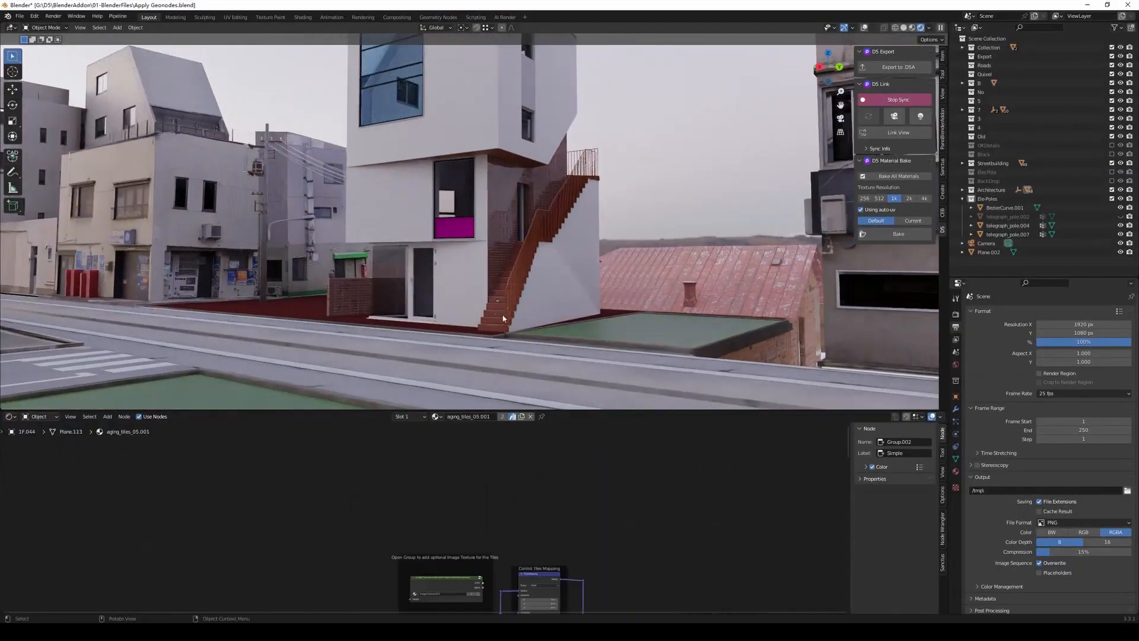
- Examine in Blender the shader nodes of the stair's brick wall, the white wall and the red ground tiles
{"action": "middle_click_drag", "start_coordinate": [557, 551], "coordinate": [558, 507]}
{"action": "scroll", "coordinate": [608, 523], "scroll_direction": "down", "scroll_amount": 2}
{"action": "left_click", "coordinate": [468, 267]}
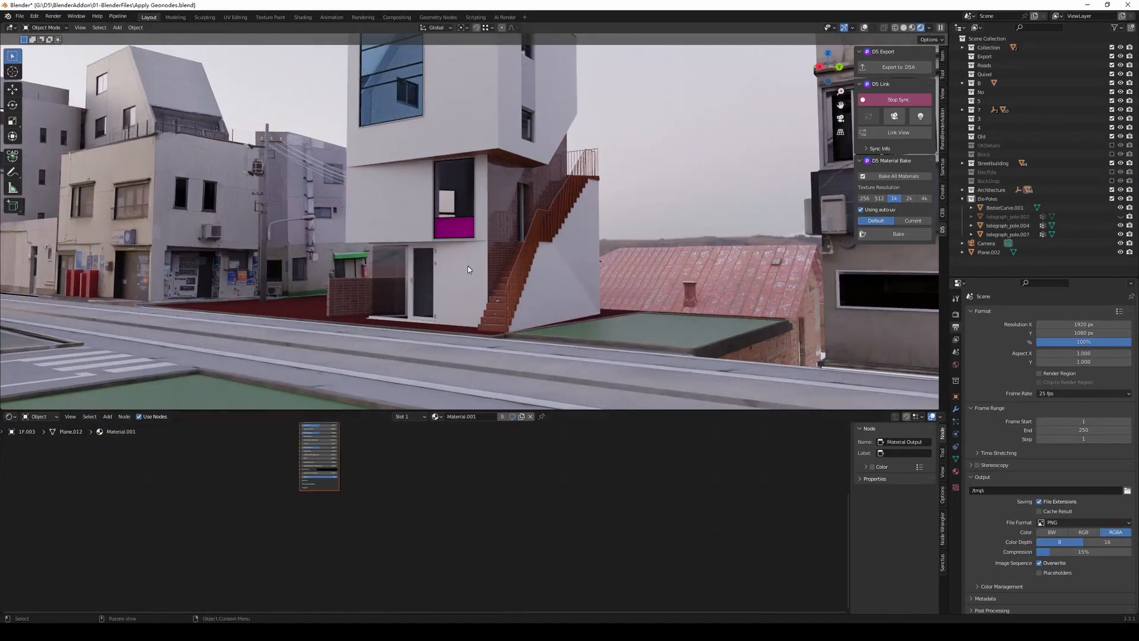
{"action": "middle_click_drag", "start_coordinate": [346, 457], "coordinate": [451, 565]}
{"action": "left_click_drag", "start_coordinate": [572, 560], "coordinate": [312, 460]}
{"action": "left_click", "coordinate": [334, 302]}
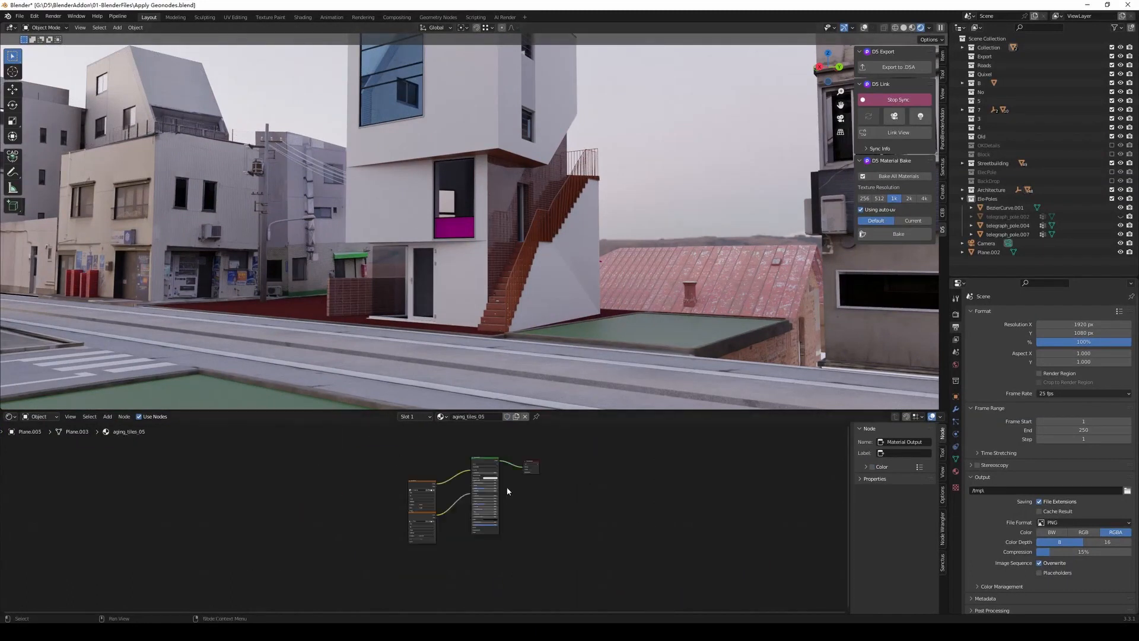
- Examine the shader nodes of the window glass, the neighbouring building, the concrete road and the metal roof
{"action": "left_click", "coordinate": [397, 102]}
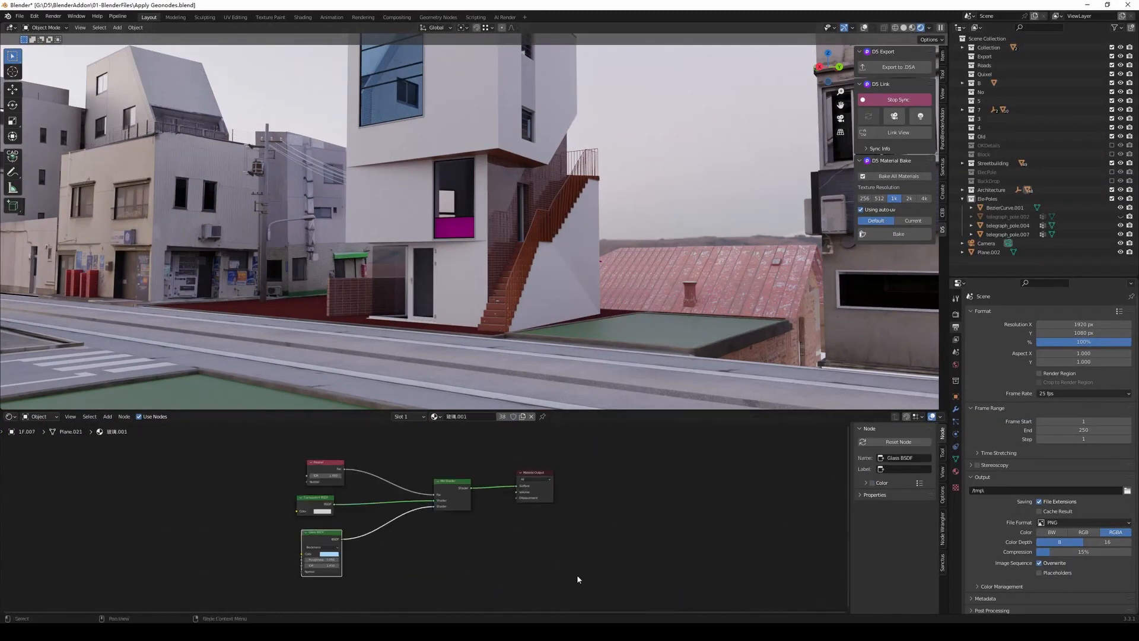
{"action": "left_click", "coordinate": [177, 191]}
{"action": "key", "text": "Home"}
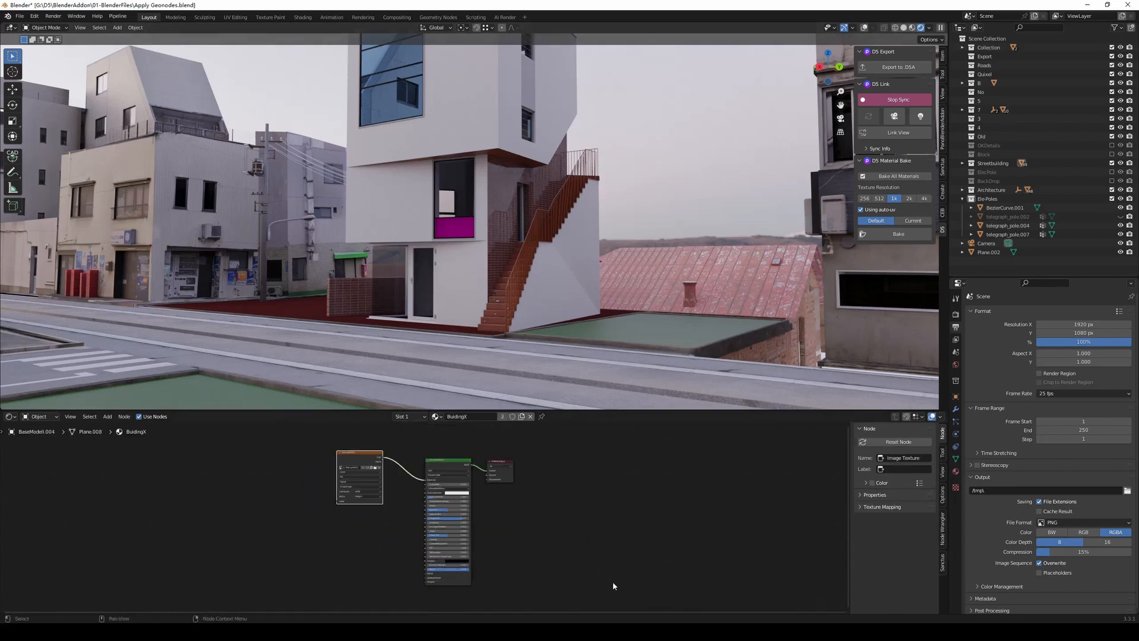
{"action": "left_click", "coordinate": [274, 370]}
{"action": "key", "text": "Home"}
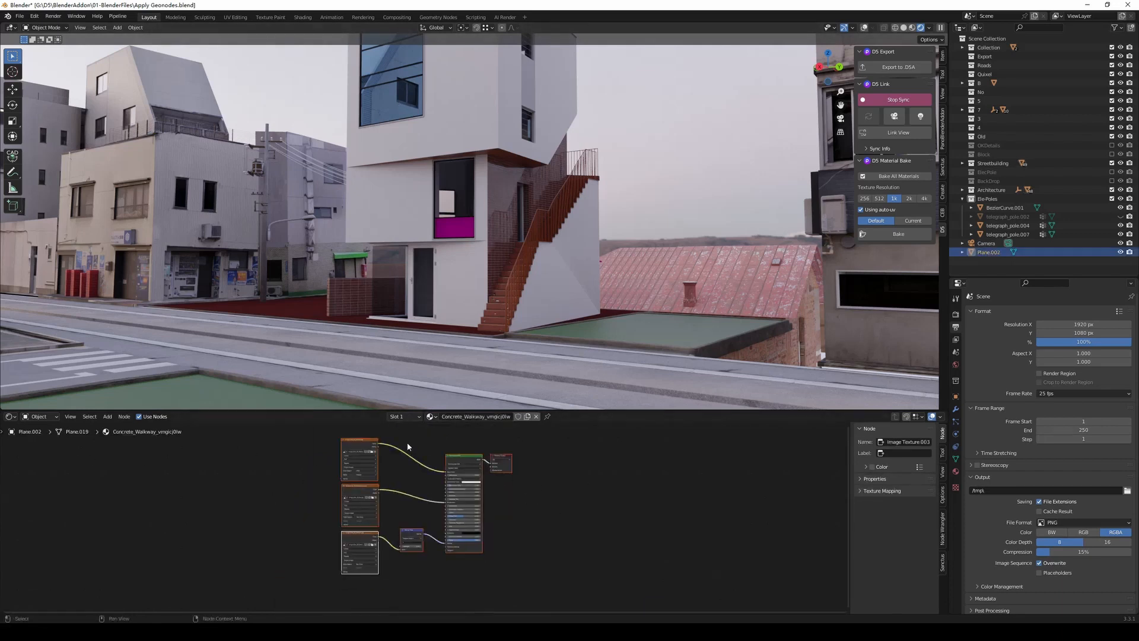
{"action": "scroll", "coordinate": [481, 325], "scroll_direction": "down", "scroll_amount": 3}
{"action": "left_click", "coordinate": [629, 270]}
{"action": "key", "text": "Home"}
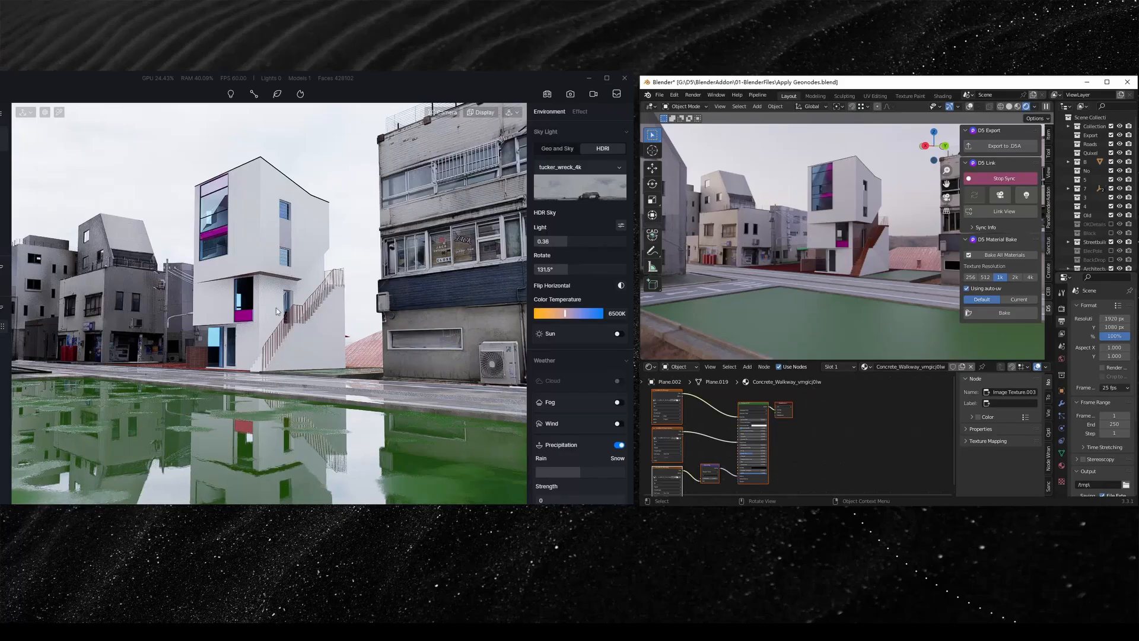
- Select the brick wall behind the stairs and set its tile node group's Sanctus bake sockets to Color Bake and Roughness Bake
{"action": "scroll", "coordinate": [864, 253], "scroll_direction": "up", "scroll_amount": 8}
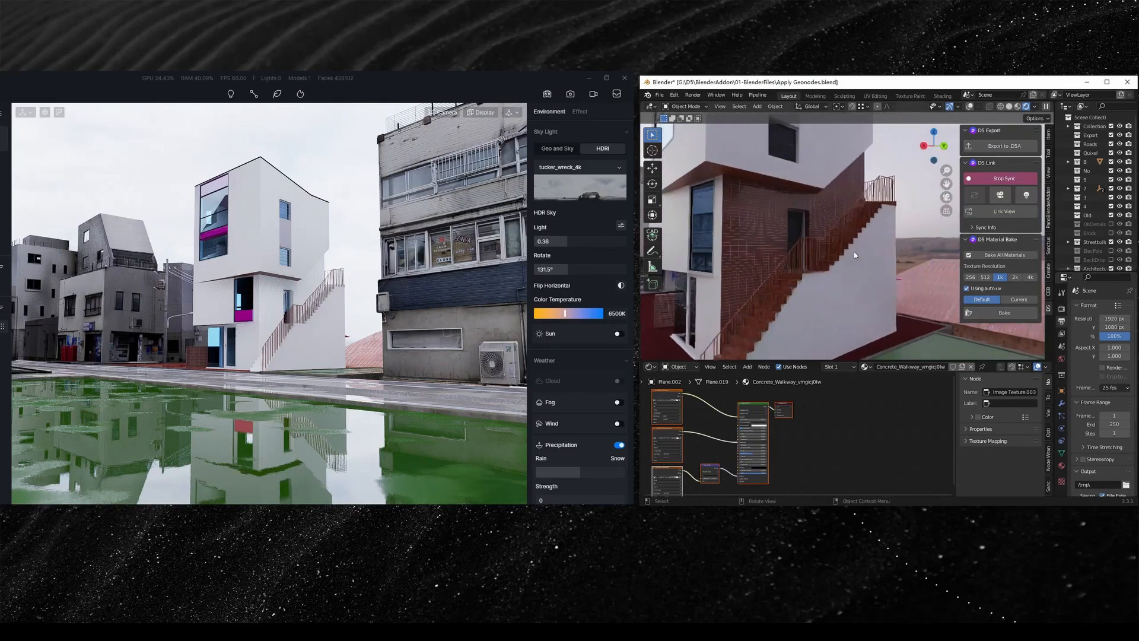
{"action": "left_click", "coordinate": [751, 224]}
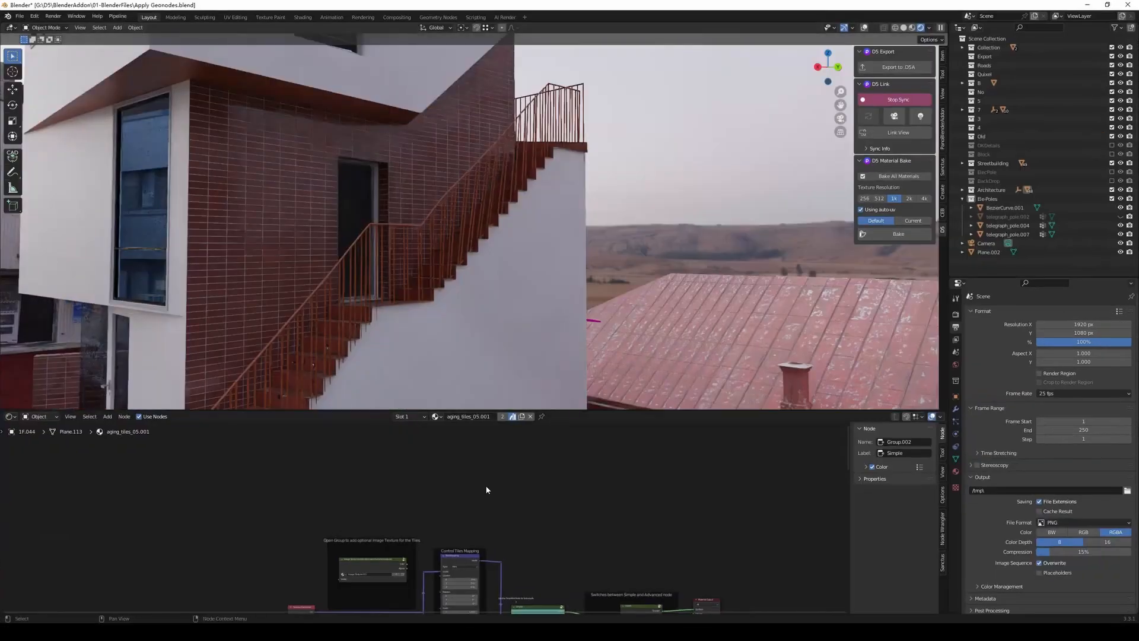
{"action": "scroll", "coordinate": [468, 432], "scroll_direction": "up", "scroll_amount": 4}
{"action": "scroll", "coordinate": [552, 218], "scroll_direction": "up", "scroll_amount": 5}
{"action": "scroll", "coordinate": [552, 217], "scroll_direction": "down", "scroll_amount": 8}
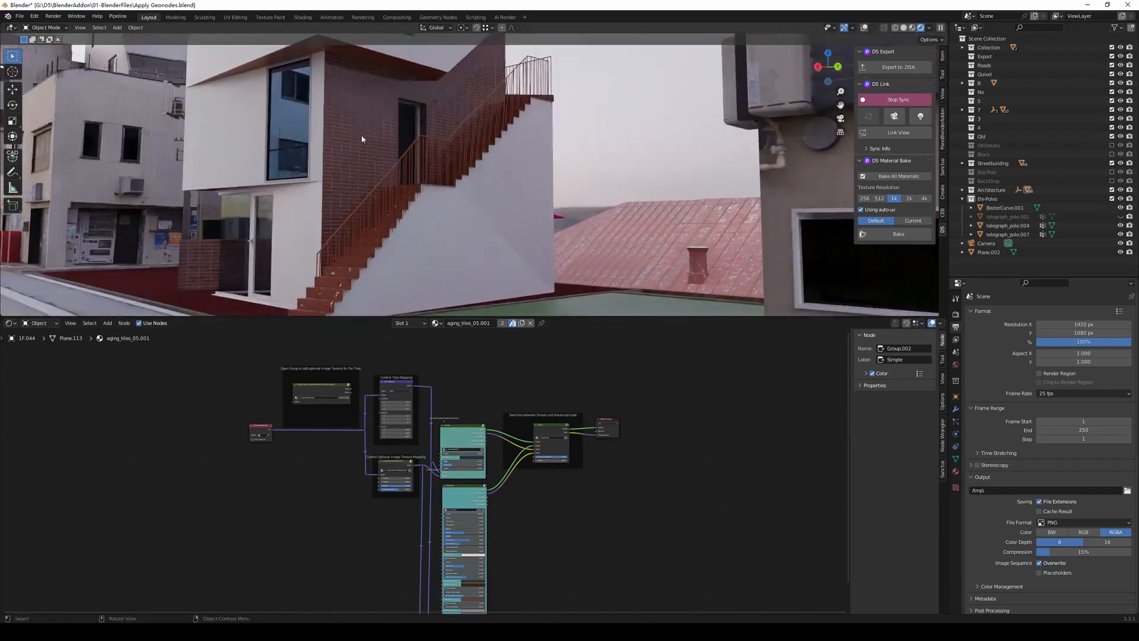
{"action": "scroll", "coordinate": [452, 461], "scroll_direction": "up", "scroll_amount": 1}
{"action": "middle_click_drag", "start_coordinate": [516, 519], "coordinate": [503, 469]}
{"action": "right_click", "coordinate": [445, 444]}
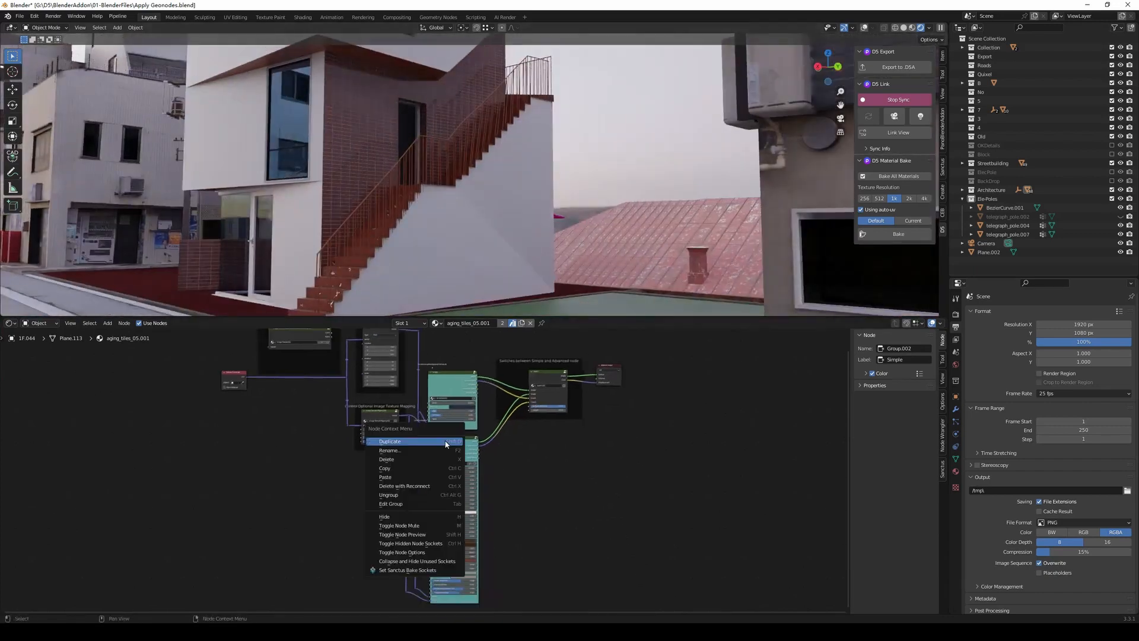
{"action": "left_click", "coordinate": [425, 571]}
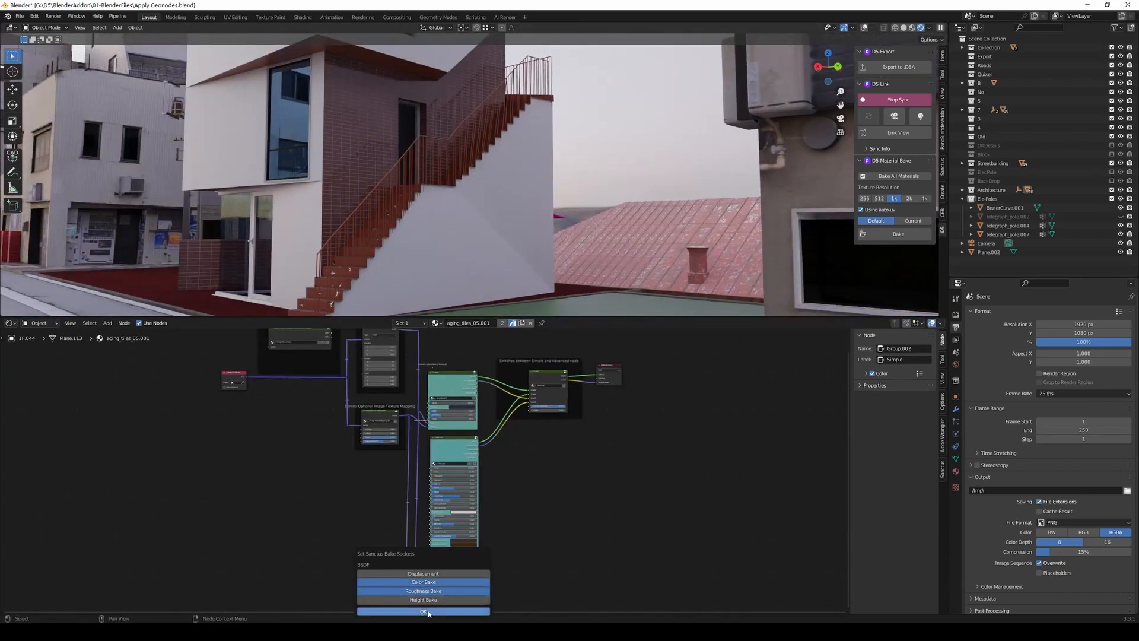
{"action": "left_click", "coordinate": [423, 611]}
- Show the Sanctus Baking settings for the tile node group and choose the bake resolution
{"action": "left_click", "coordinate": [943, 469]}
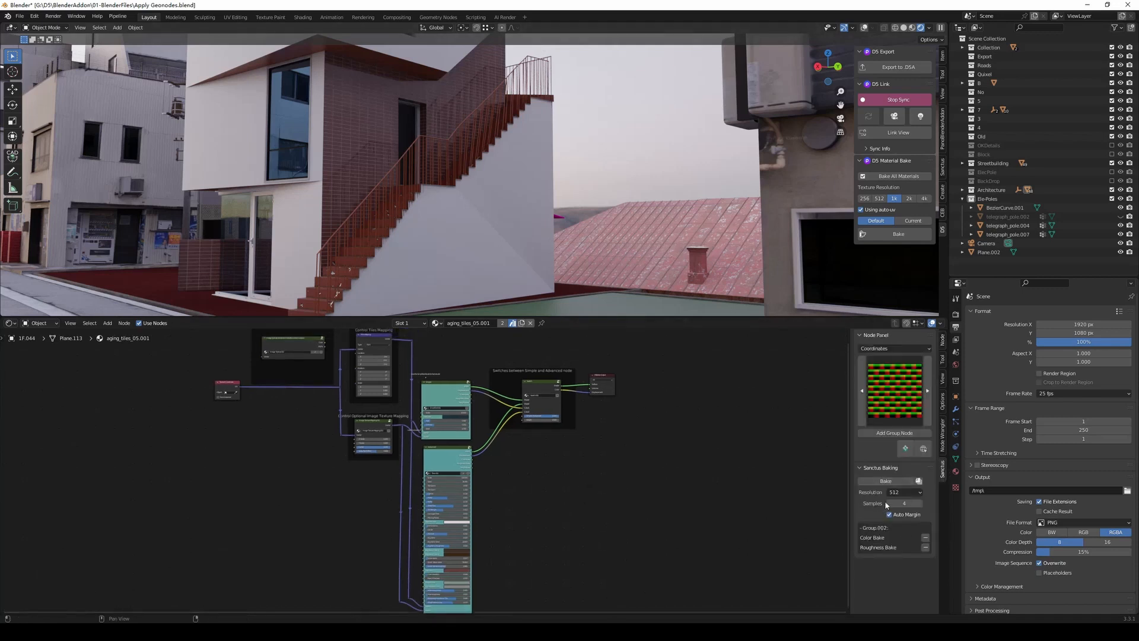
{"action": "left_click", "coordinate": [905, 492]}
{"action": "left_click", "coordinate": [906, 522]}
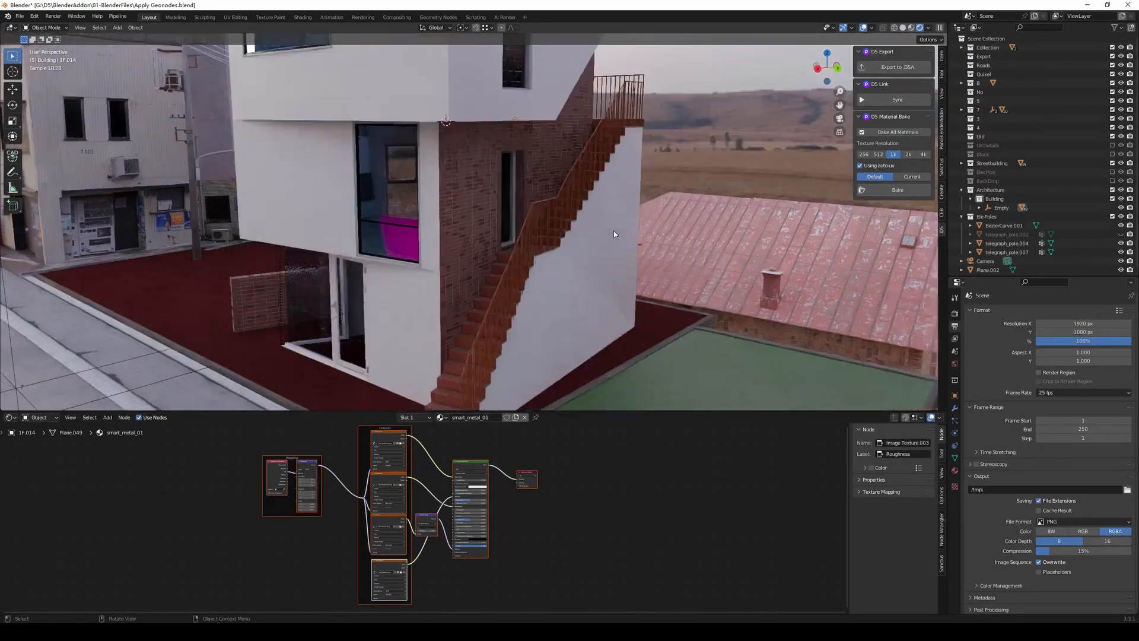
- Sync the baked materials to D5 and link the views to compare the brick wall and staircase
{"action": "left_click", "coordinate": [898, 100]}
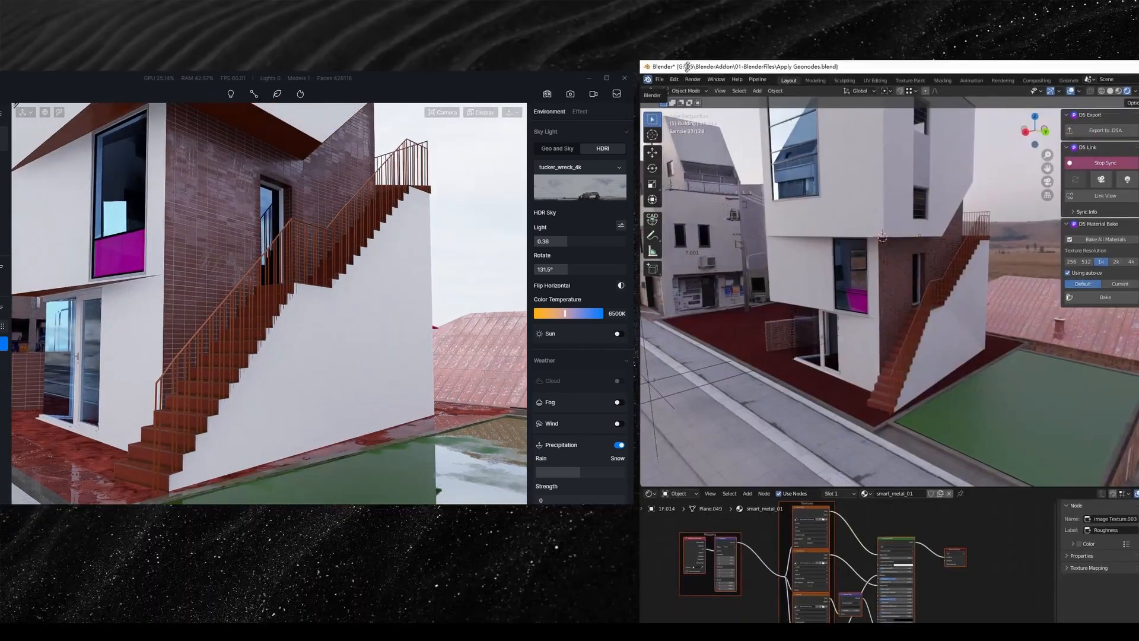
{"action": "left_click_drag", "start_coordinate": [687, 67], "coordinate": [688, 65]}
{"action": "middle_click_drag", "start_coordinate": [925, 303], "coordinate": [916, 266]}
{"action": "left_click", "coordinate": [1105, 195]}
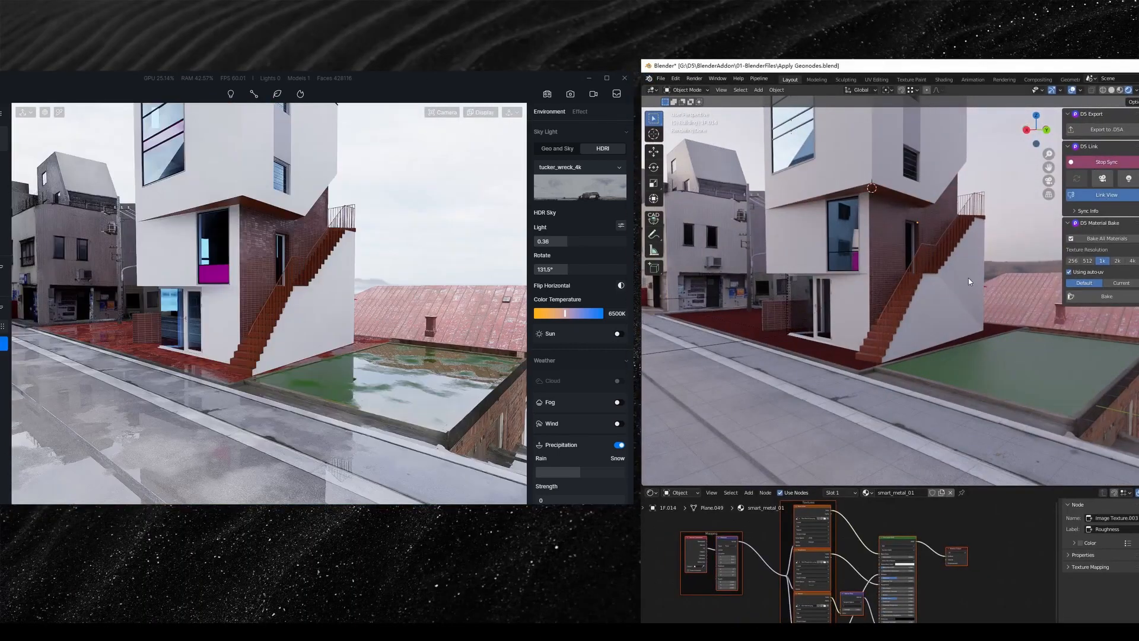
{"action": "scroll", "coordinate": [946, 284], "scroll_direction": "up", "scroll_amount": 5}
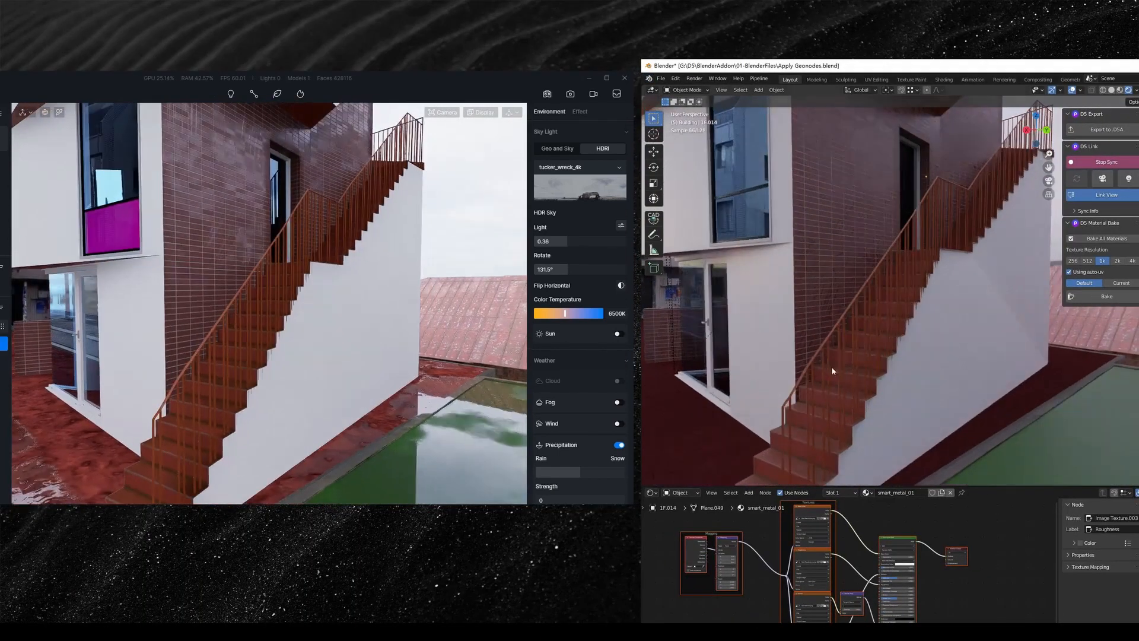
- Apply the Normal Glass material from the Transparent Glass library category to the upper facade window panes
{"action": "scroll", "coordinate": [831, 372], "scroll_direction": "down", "scroll_amount": 5}
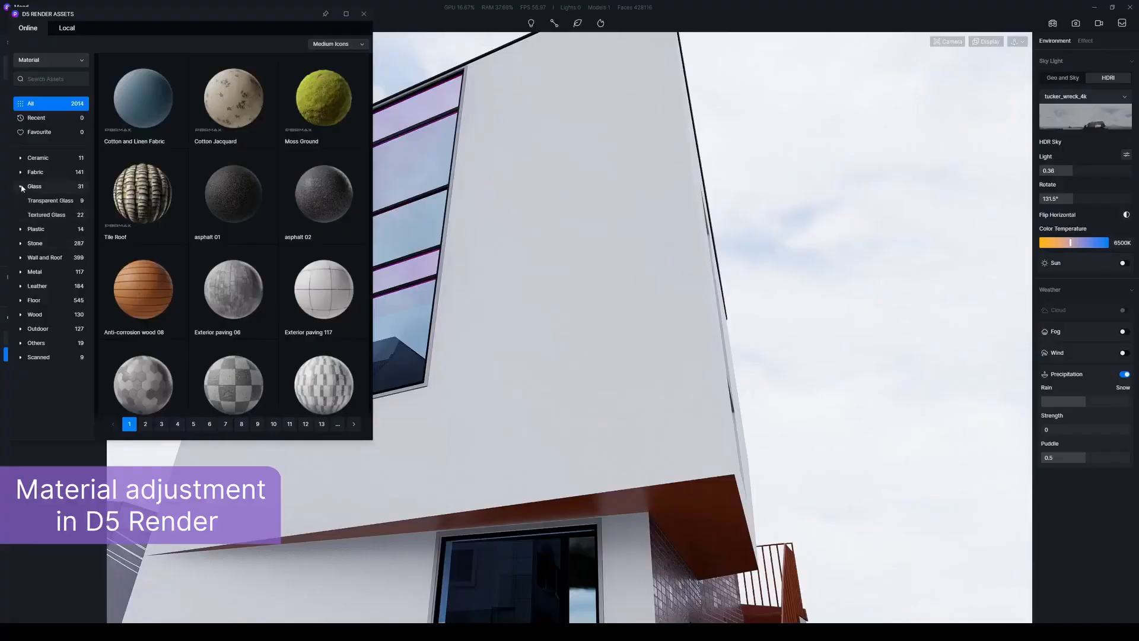
{"action": "left_click", "coordinate": [50, 200]}
{"action": "left_click_drag", "start_coordinate": [143, 195], "coordinate": [367, 49]}
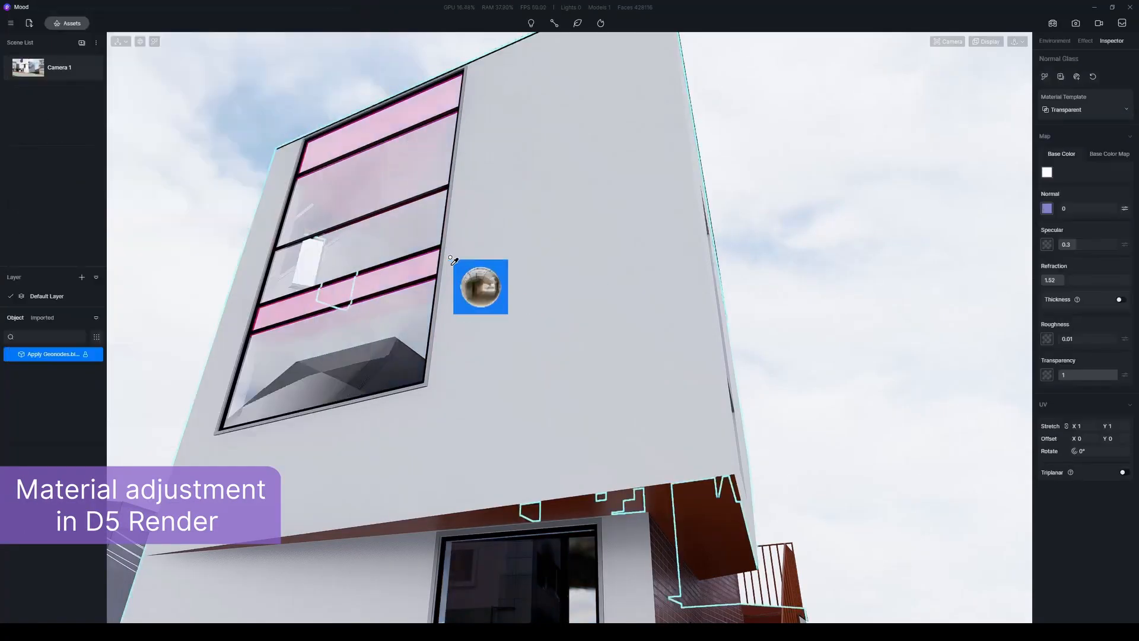
{"action": "left_click_drag", "start_coordinate": [453, 251], "coordinate": [346, 388]}
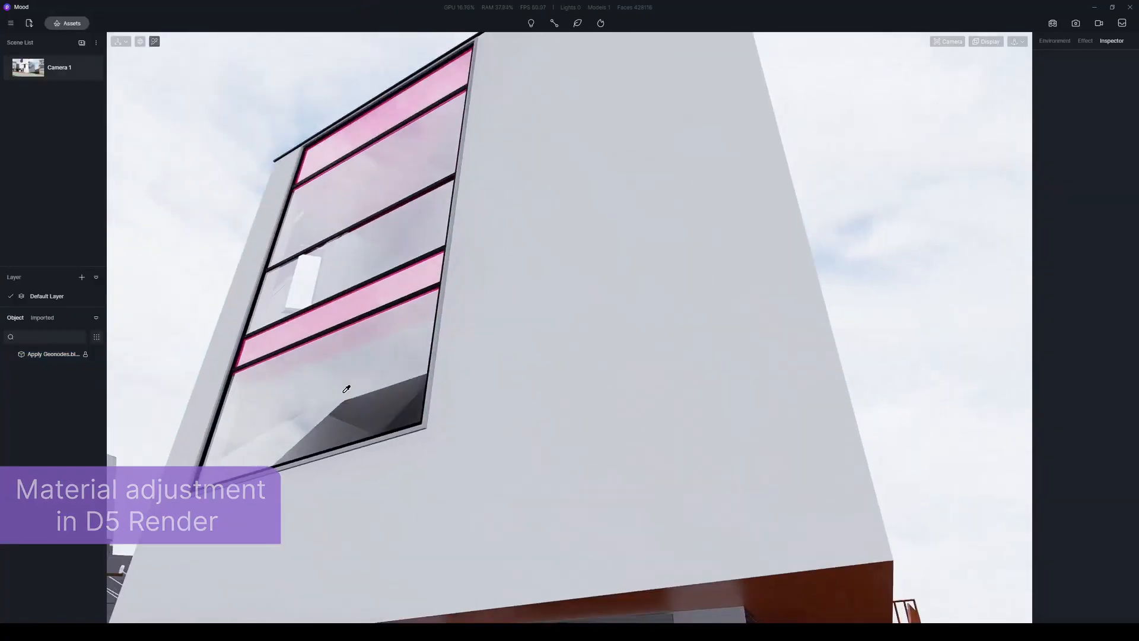
- Tint the window glass base color pale cyan and enable its Thickness at 5
{"action": "left_click", "coordinate": [346, 388]}
{"action": "left_click", "coordinate": [1046, 172]}
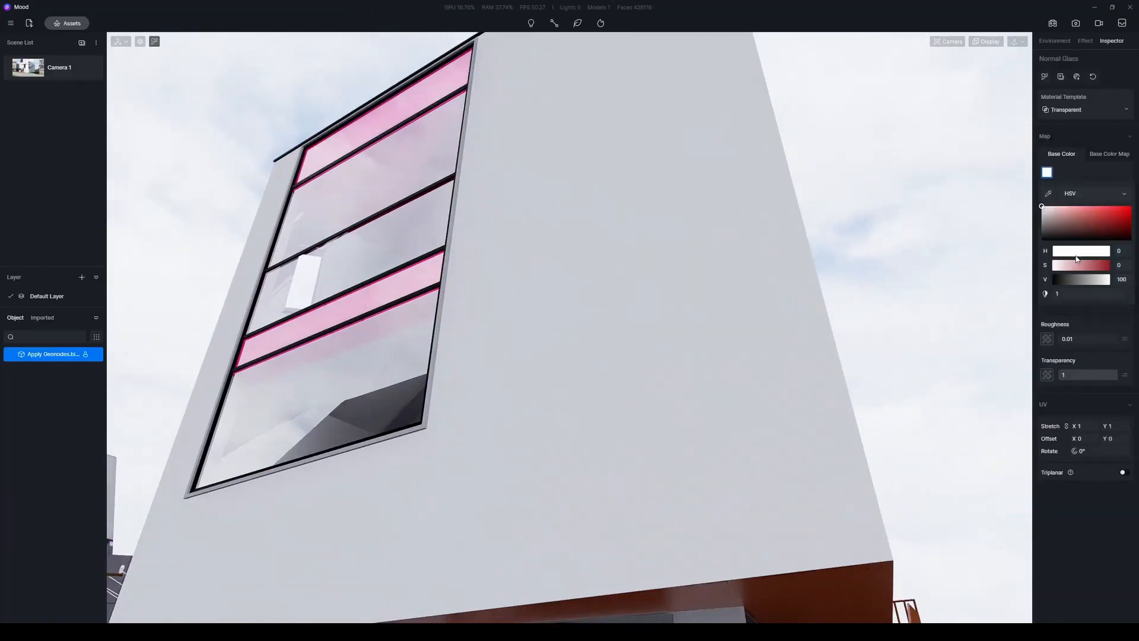
{"action": "left_click", "coordinate": [1079, 264]}
{"action": "left_click", "coordinate": [1083, 251]}
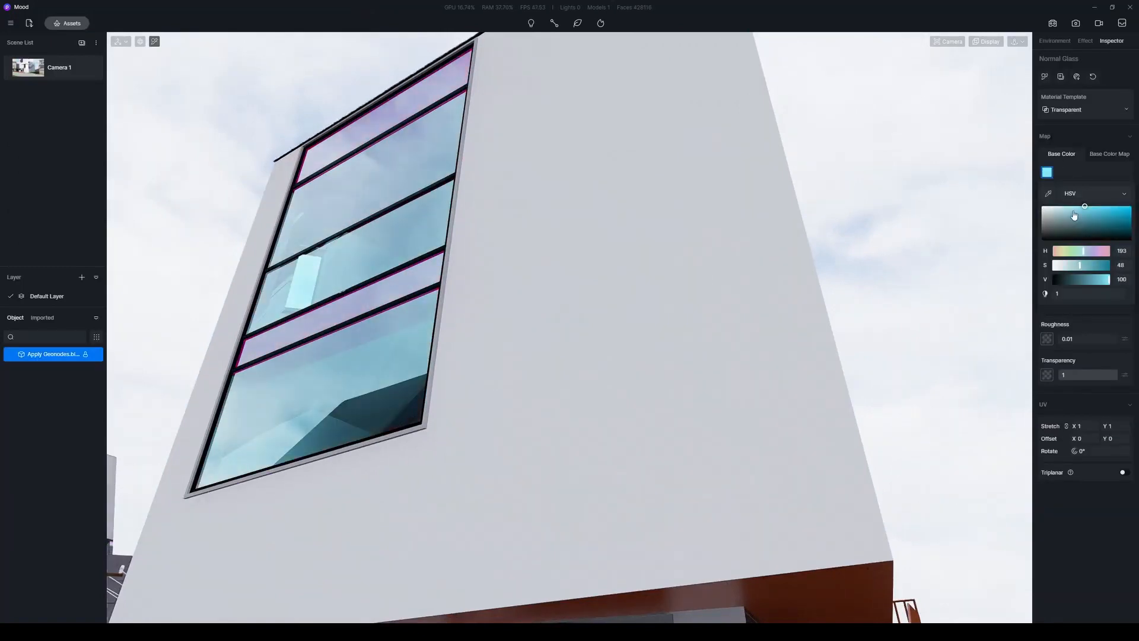
{"action": "left_click", "coordinate": [1054, 317]}
{"action": "left_click", "coordinate": [1085, 304]}
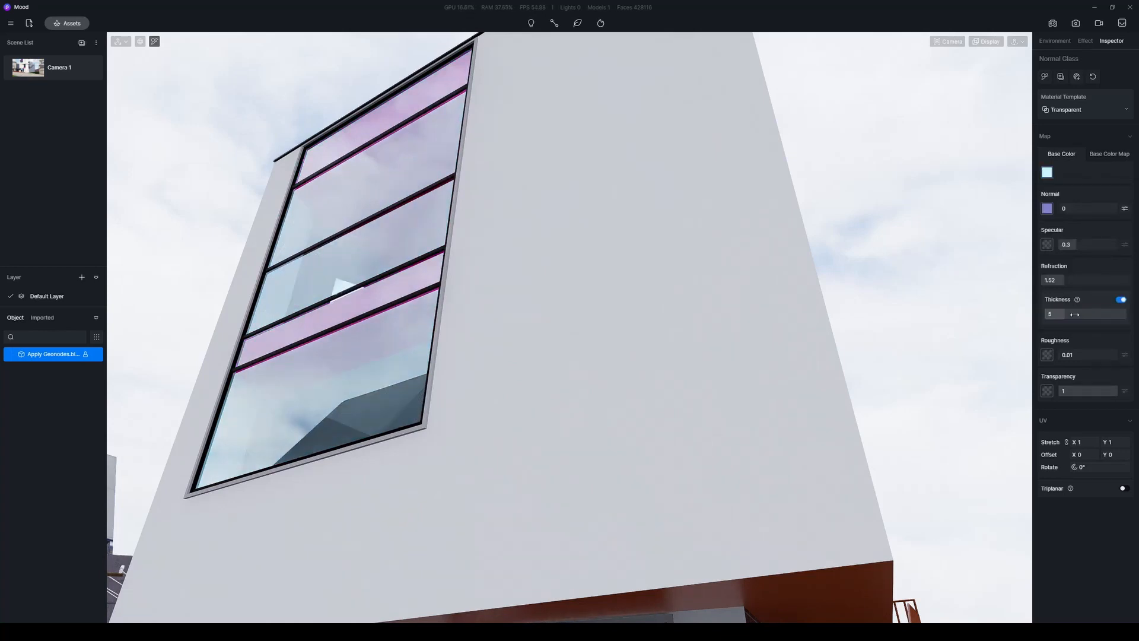
- Apply the Ordinary Concrete wall paint material to the building's white walls, enable Round Corner and adjust its radius
{"action": "mouse_move", "coordinate": [612, 229]}
{"action": "right_mouse_down"}
{"action": "mouse_move", "coordinate": [646, 224]}
{"action": "mouse_move", "coordinate": [558, 240]}
{"action": "mouse_move", "coordinate": [594, 295]}
{"action": "right_mouse_up"}
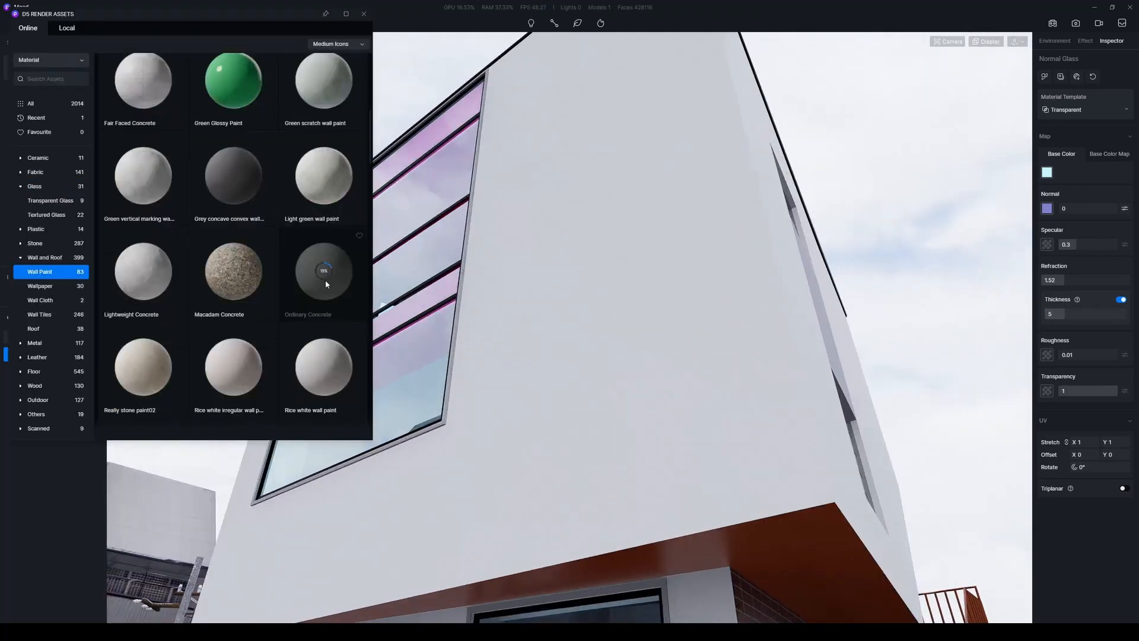
{"action": "left_click_drag", "start_coordinate": [324, 279], "coordinate": [712, 397]}
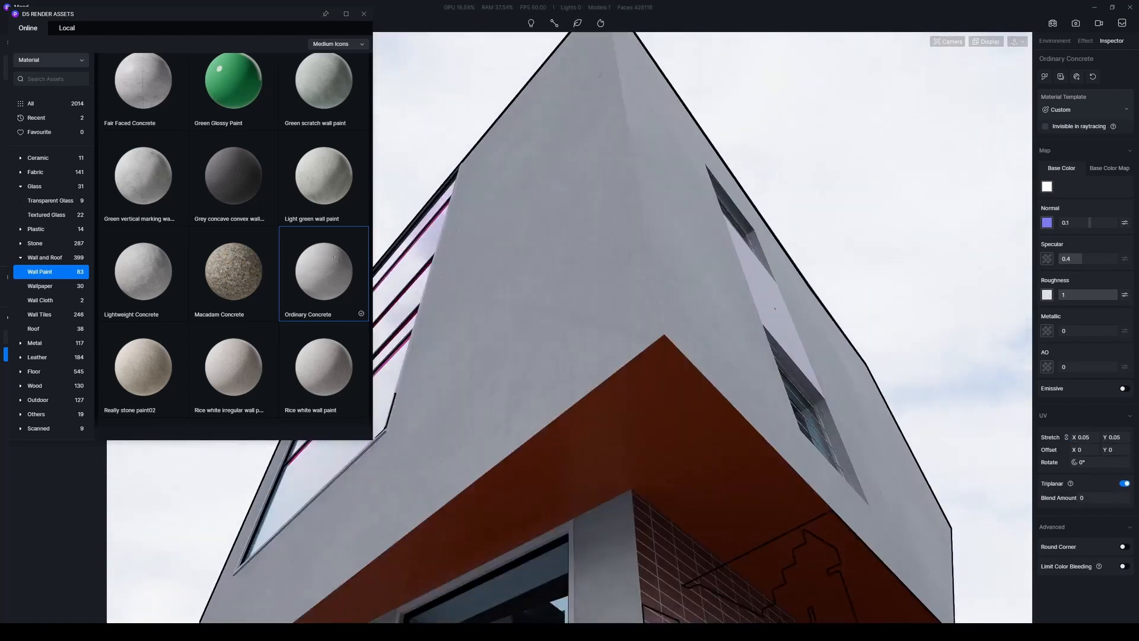
{"action": "left_click", "coordinate": [1124, 546]}
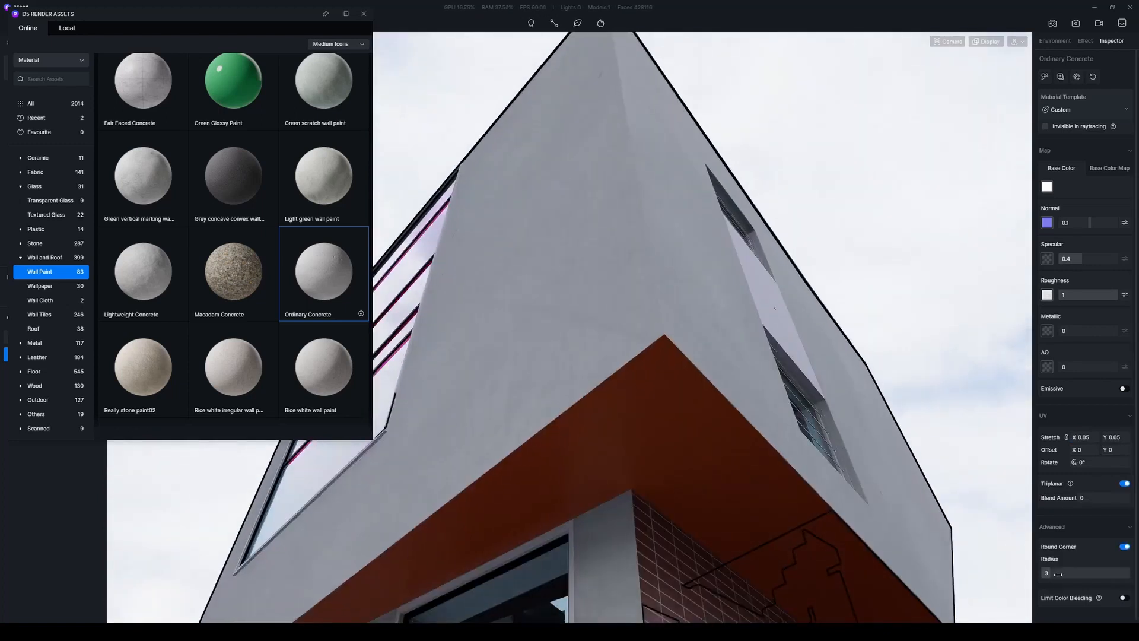
{"action": "left_click_drag", "start_coordinate": [1085, 573], "coordinate": [1077, 573]}
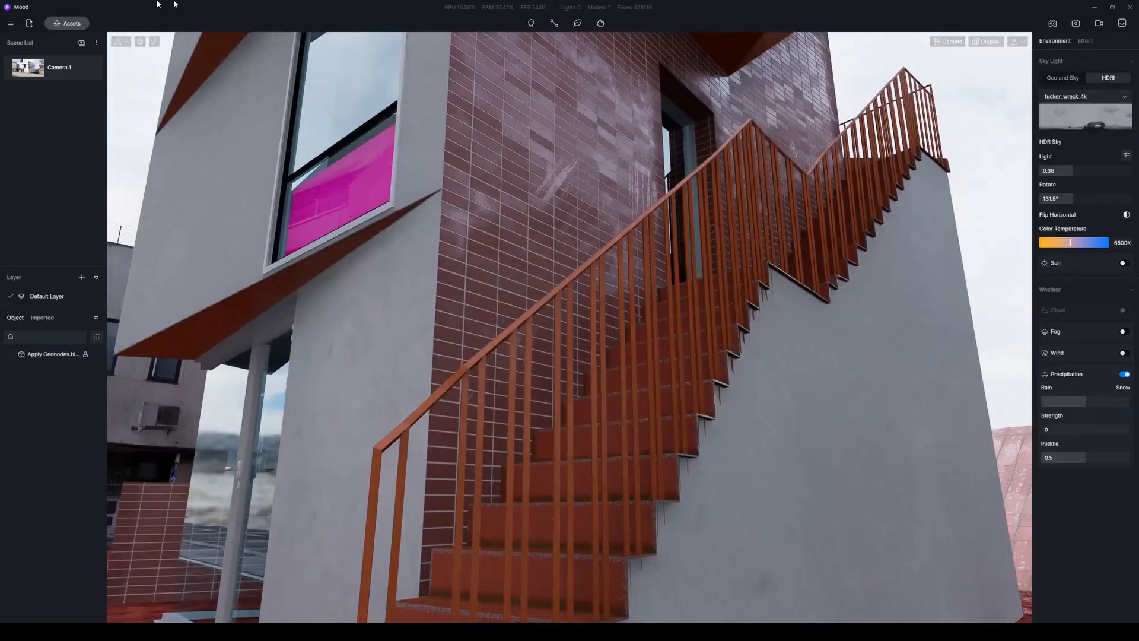
- Apply the Brushed Aluminum Alloy material to the stair railing and change its base color to rusty brown
{"action": "left_click", "coordinate": [67, 23]}
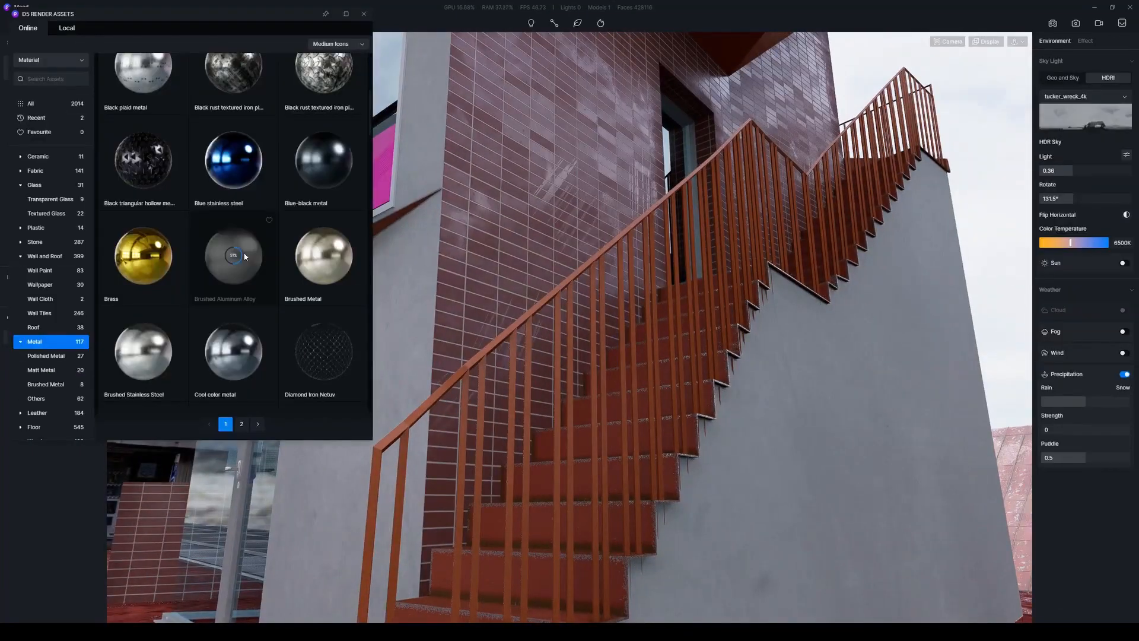
{"action": "mouse_move", "coordinate": [245, 256]}
{"action": "left_mouse_down"}
{"action": "mouse_move", "coordinate": [474, 285]}
{"action": "mouse_move", "coordinate": [478, 414]}
{"action": "left_mouse_up"}
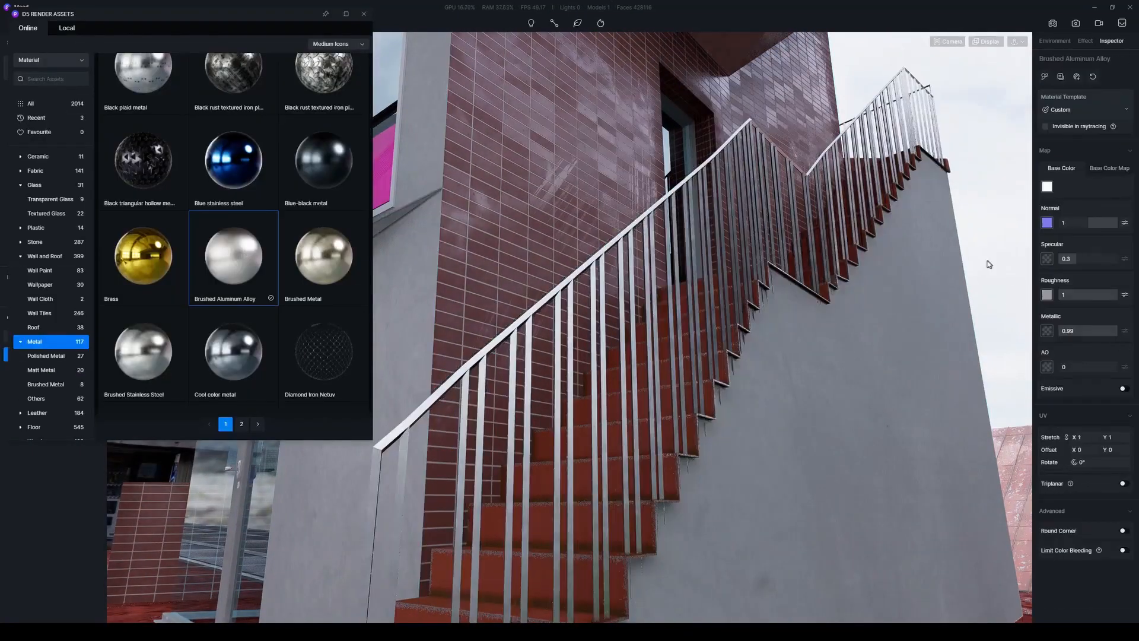
{"action": "left_click", "coordinate": [1049, 189]}
{"action": "left_click", "coordinate": [1081, 232]}
{"action": "left_click_drag", "start_coordinate": [1092, 294], "coordinate": [1084, 278]}
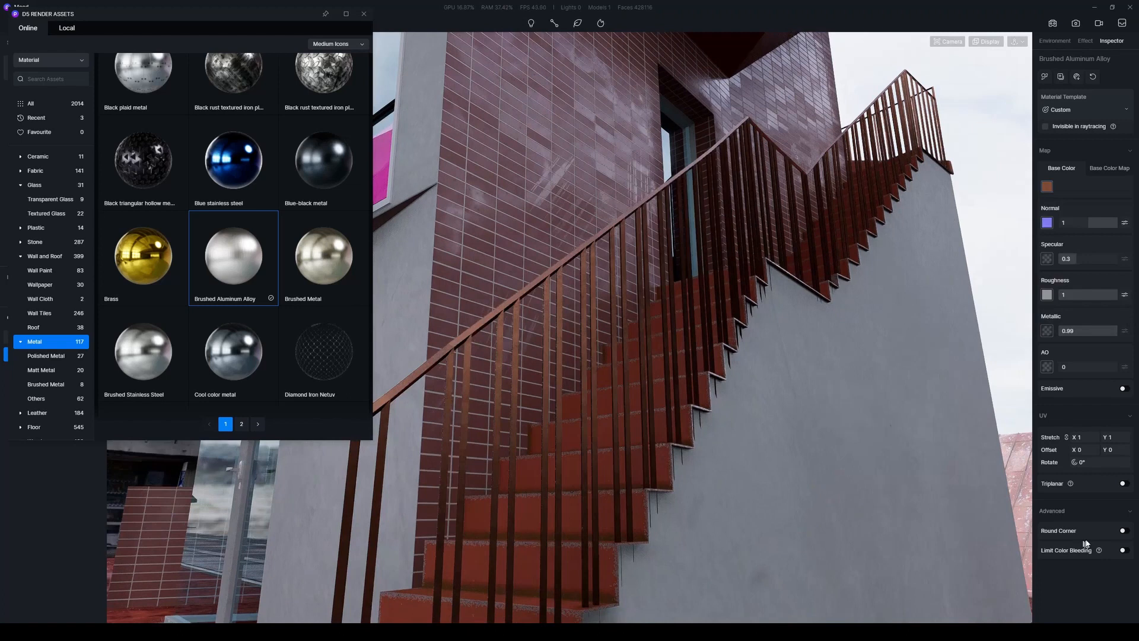
- Enable Round Corner on the railing material with a radius of about 18 and set its Normal strength to 0.1
{"action": "left_click", "coordinate": [1124, 531]}
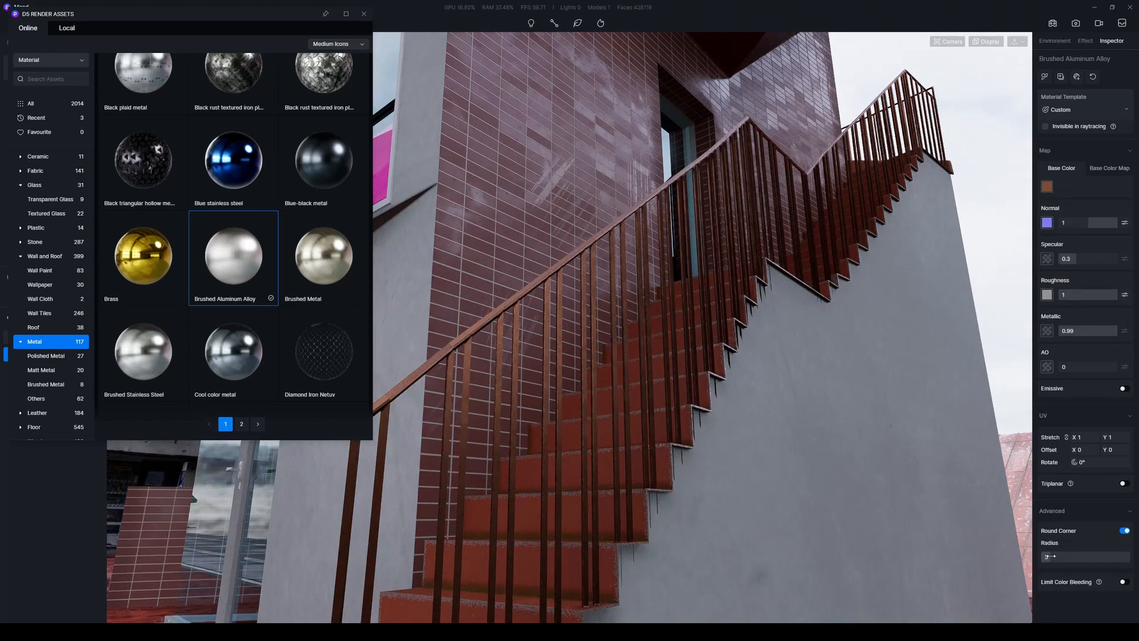
{"action": "left_click_drag", "start_coordinate": [1049, 557], "coordinate": [1091, 557]}
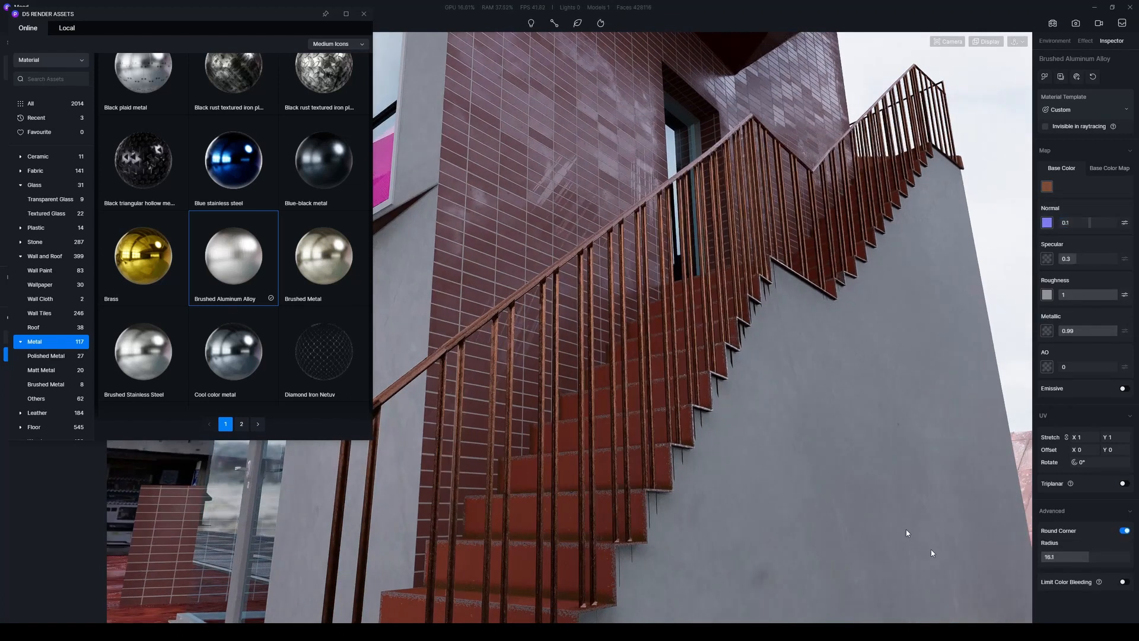
{"action": "right_click_drag", "start_coordinate": [652, 343], "coordinate": [676, 465]}
{"action": "scroll", "coordinate": [676, 465], "scroll_direction": "down", "scroll_amount": 4}
{"action": "left_click_drag", "start_coordinate": [1089, 294], "coordinate": [1076, 333]}
- Apply the Fair Faced Concrete material to the magenta beam above the window inside the building
{"action": "right_click_drag", "start_coordinate": [646, 351], "coordinate": [652, 368]}
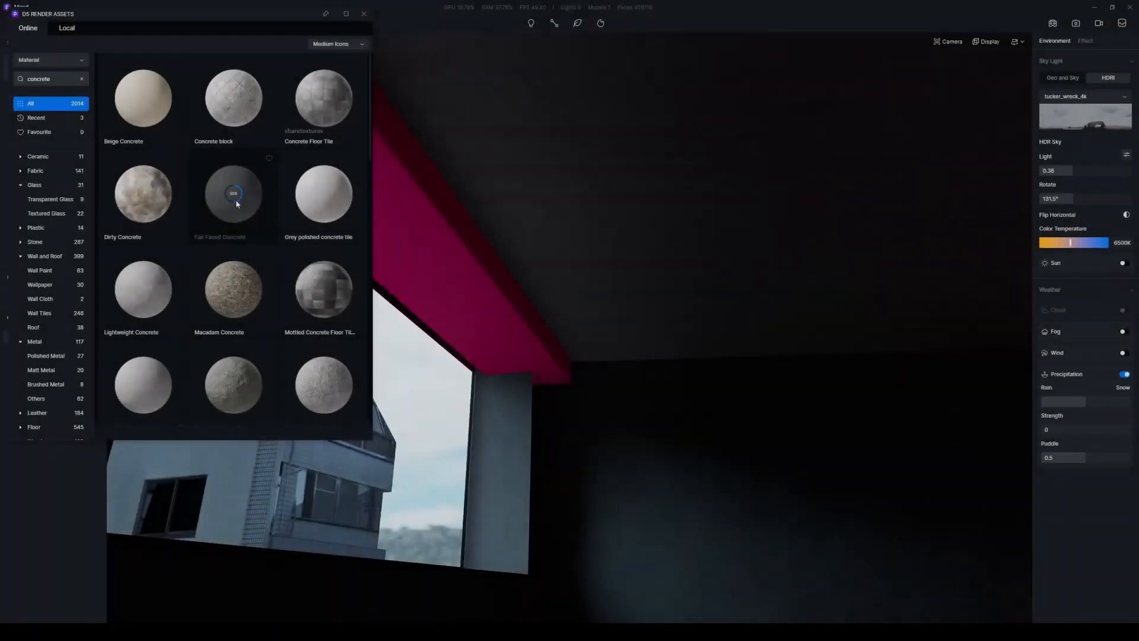
{"action": "left_click_drag", "start_coordinate": [236, 199], "coordinate": [475, 261]}
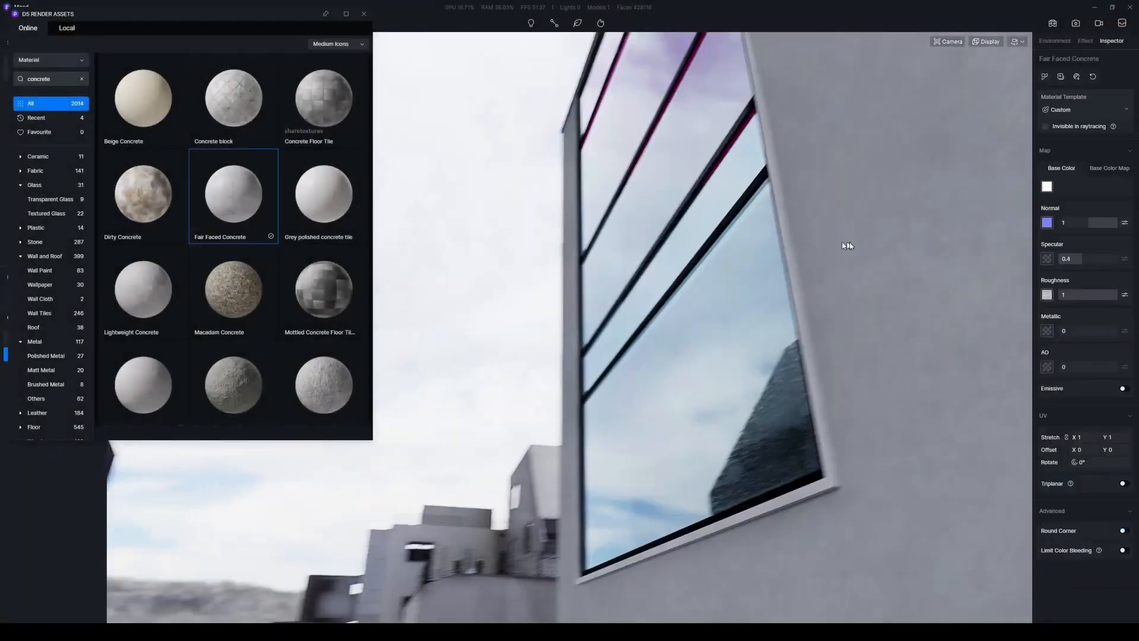
{"action": "right_click_drag", "start_coordinate": [841, 241], "coordinate": [599, 289]}
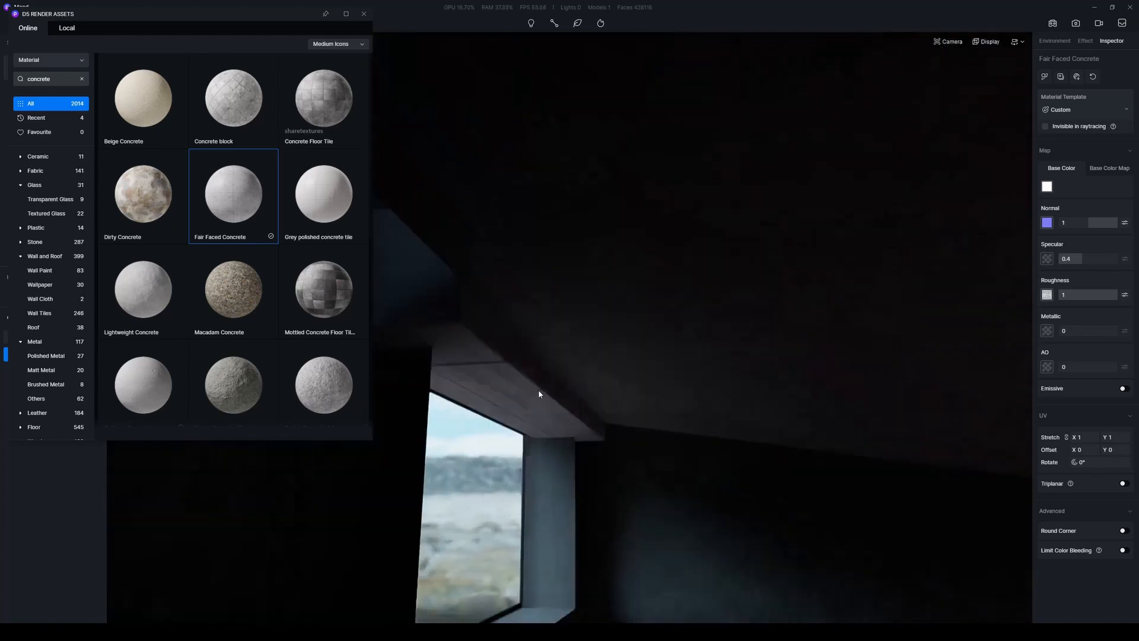
{"action": "right_click_drag", "start_coordinate": [539, 389], "coordinate": [534, 379]}
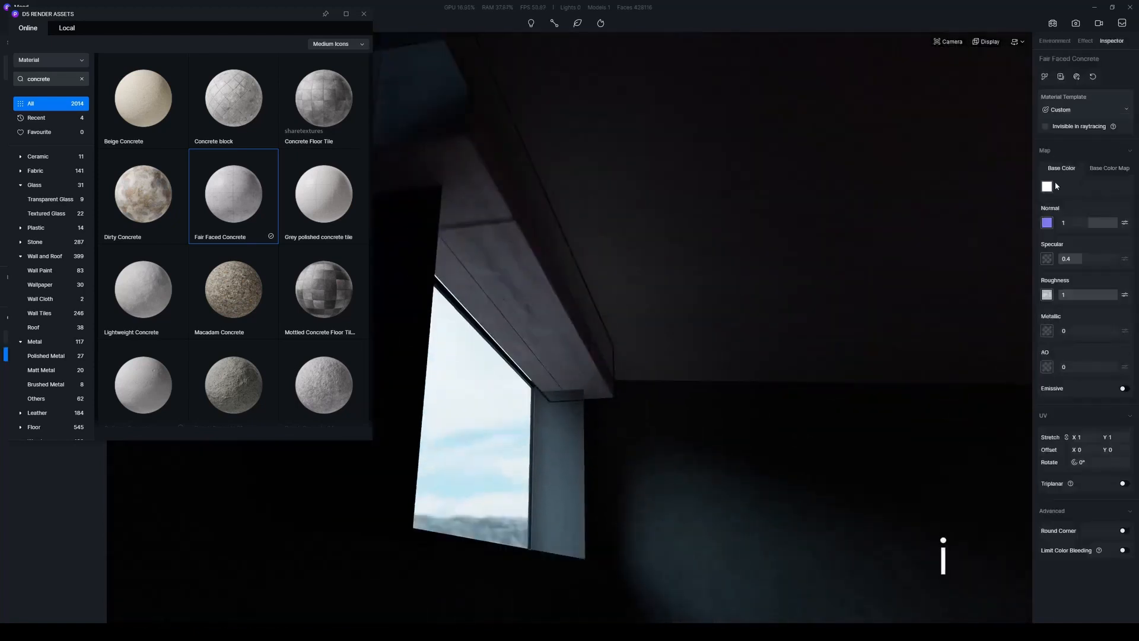
- Darken the base color of the Fair Faced Concrete on the window beam and pick the beam's material again
{"action": "left_click", "coordinate": [1047, 186]}
{"action": "left_click_drag", "start_coordinate": [1109, 292], "coordinate": [1096, 292]}
{"action": "left_click", "coordinate": [583, 378]}
{"action": "key", "text": "i"}
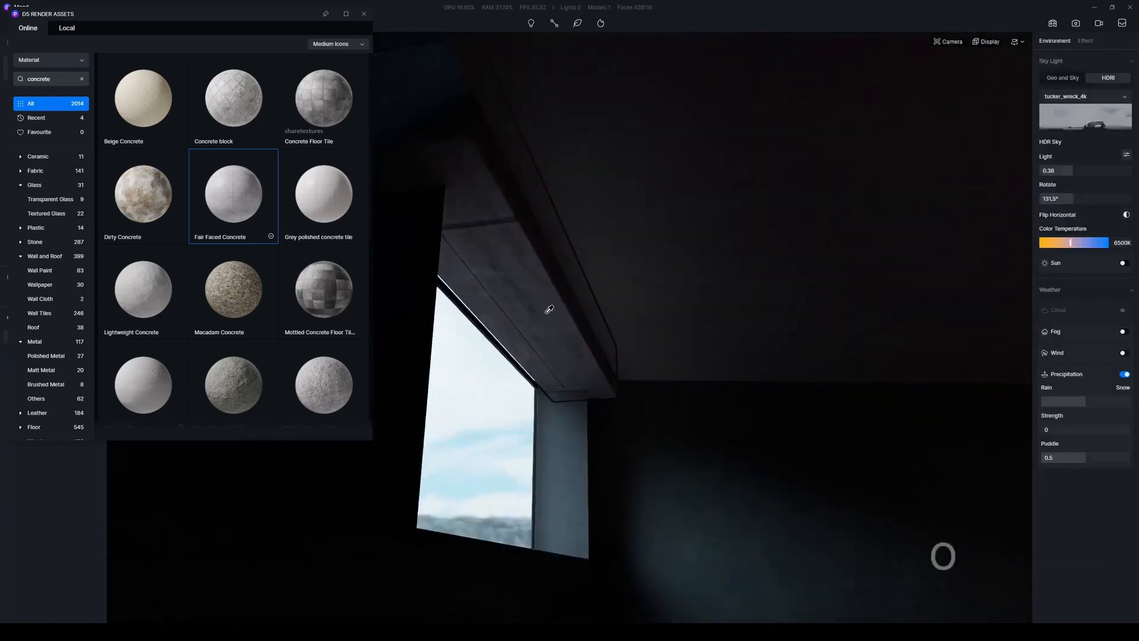
{"action": "left_click", "coordinate": [549, 309]}
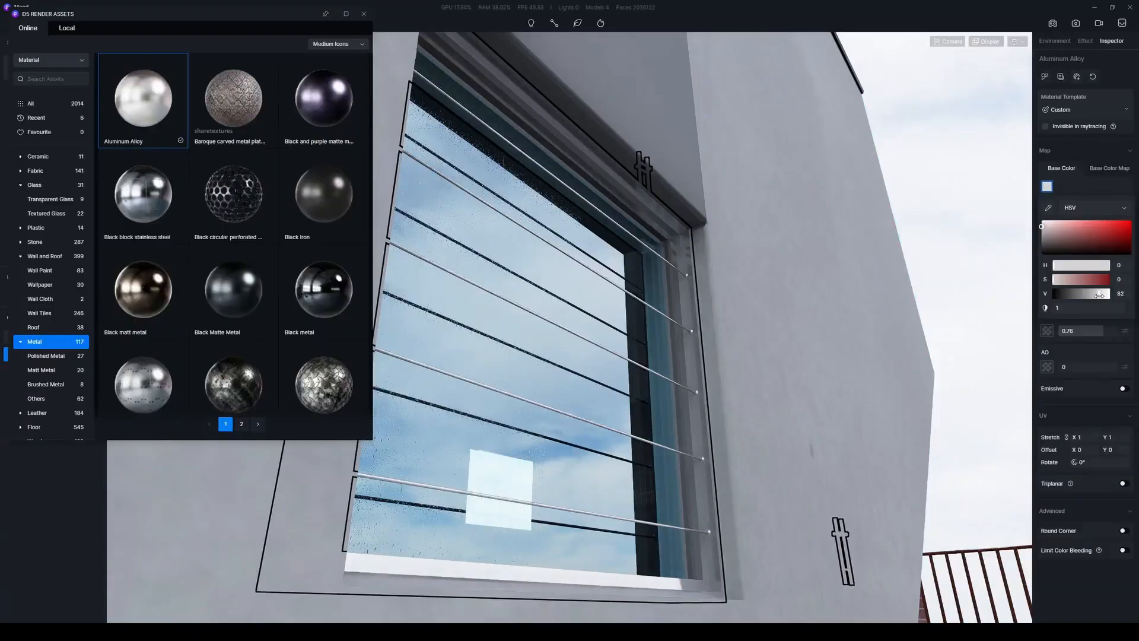
- Set the window bars' Aluminum Alloy material to Normal 0.1 and base color value 74, and reduce its Metallic amount
{"action": "left_click", "coordinate": [1066, 178]}
{"action": "left_click", "coordinate": [1068, 222]}
{"action": "right_click_drag", "start_coordinate": [825, 332], "coordinate": [823, 246]}
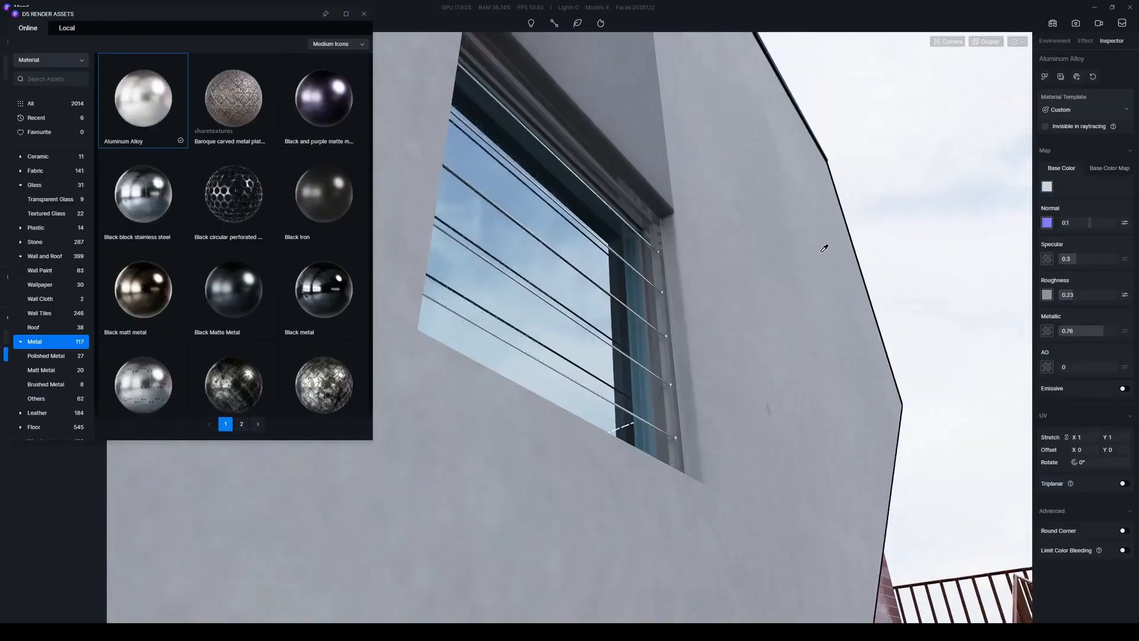
{"action": "left_click", "coordinate": [1045, 189]}
{"action": "left_click_drag", "start_coordinate": [1097, 293], "coordinate": [1090, 292]}
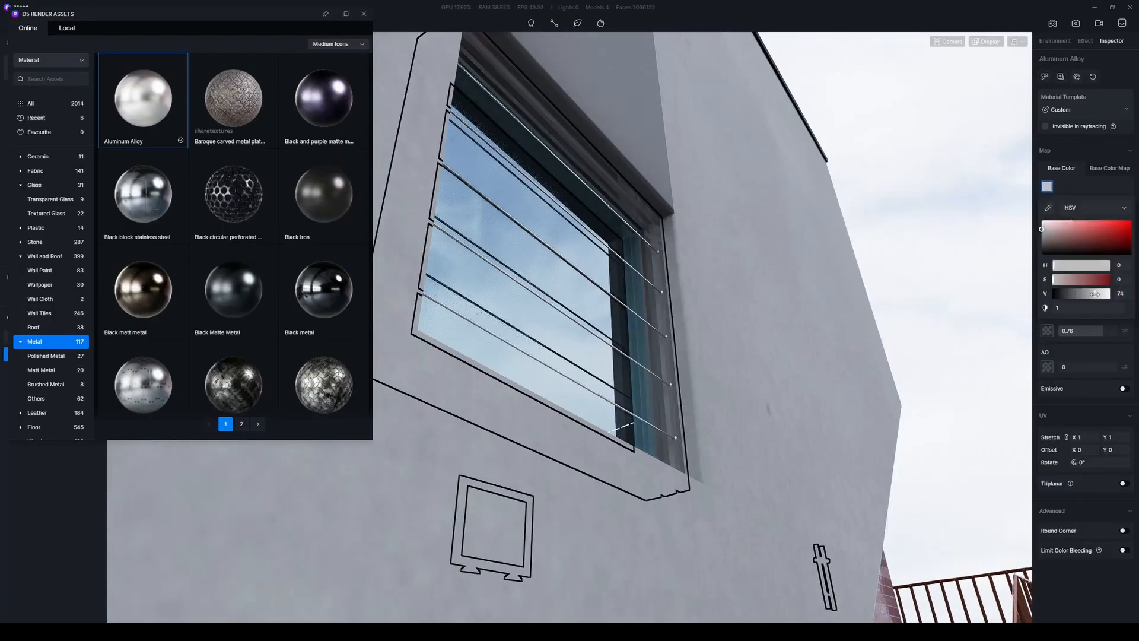
{"action": "right_click_drag", "start_coordinate": [948, 236], "coordinate": [951, 246]}
{"action": "left_click_drag", "start_coordinate": [1103, 332], "coordinate": [1091, 333]}
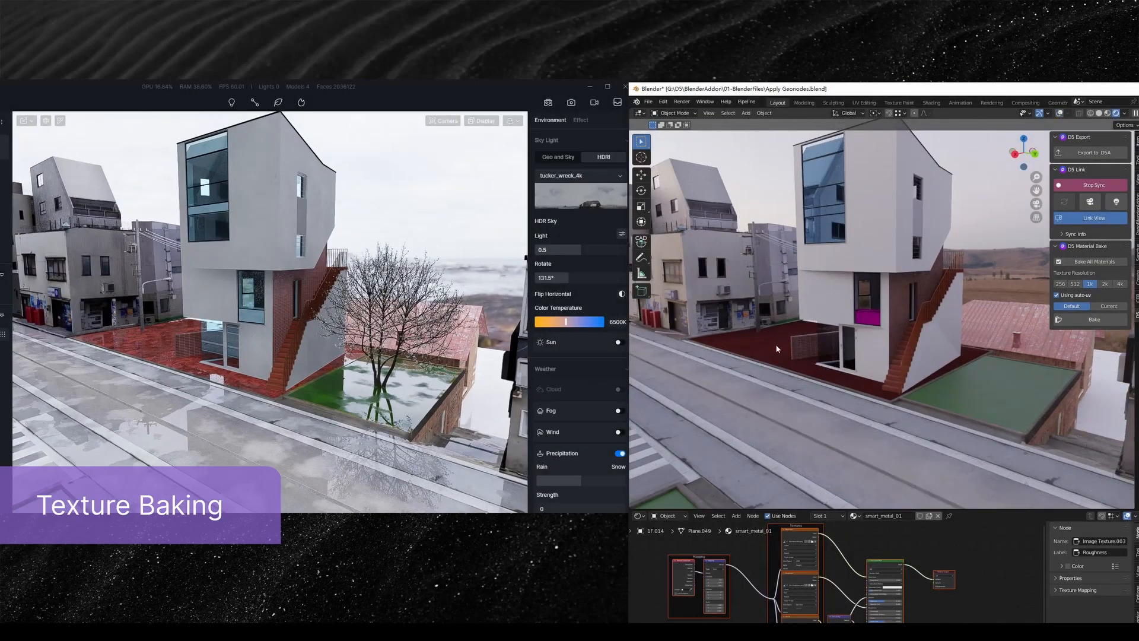
- Select the red soil ground, enlarge the shader editor and toggle muting of its Mix node to compare the ground color
{"action": "left_click", "coordinate": [777, 348]}
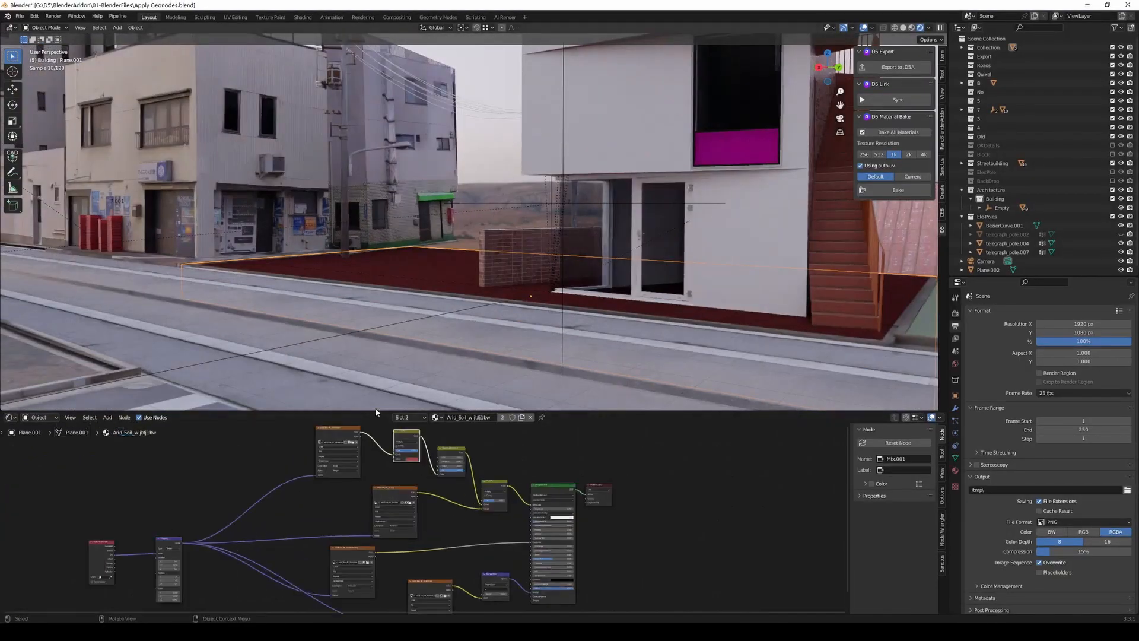
{"action": "left_click_drag", "start_coordinate": [376, 411], "coordinate": [391, 308]}
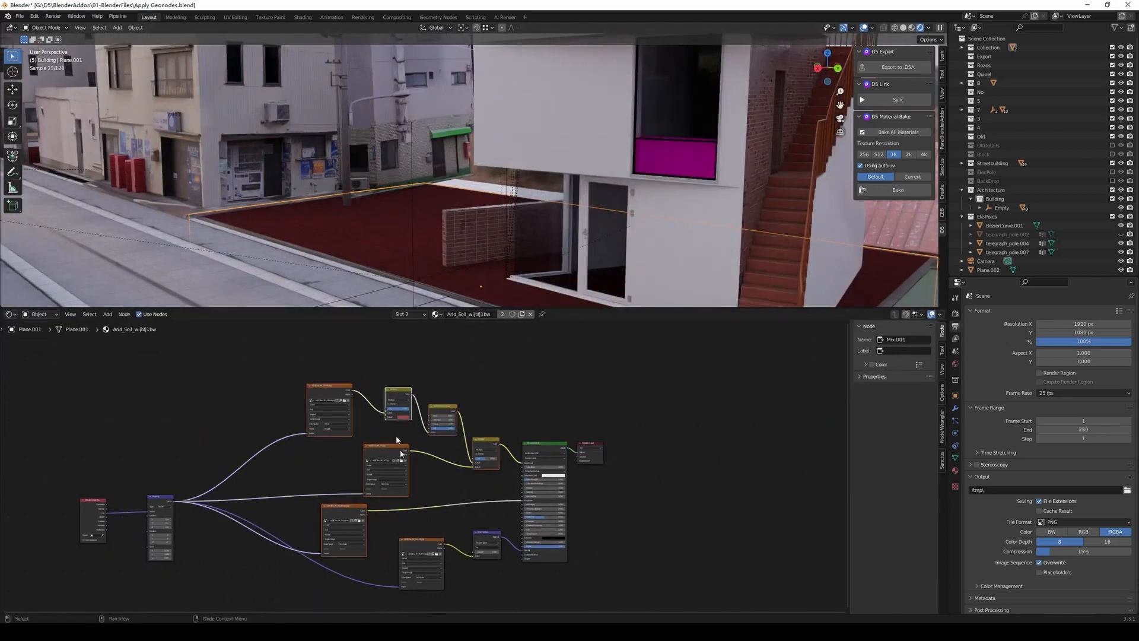
{"action": "left_click", "coordinate": [397, 394]}
{"action": "key", "text": "m"}
{"action": "key", "text": "m"}
{"action": "key", "text": "m"}
{"action": "key", "text": "m"}
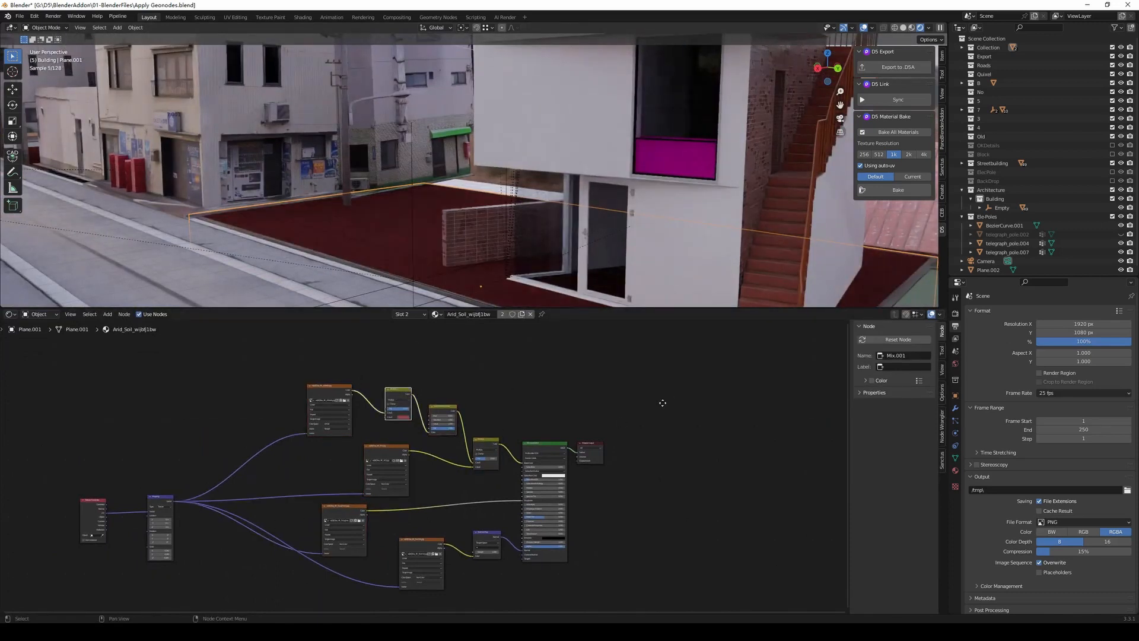
{"action": "middle_click_drag", "start_coordinate": [661, 401], "coordinate": [653, 420]}
{"action": "left_click_drag", "start_coordinate": [770, 309], "coordinate": [771, 314]}
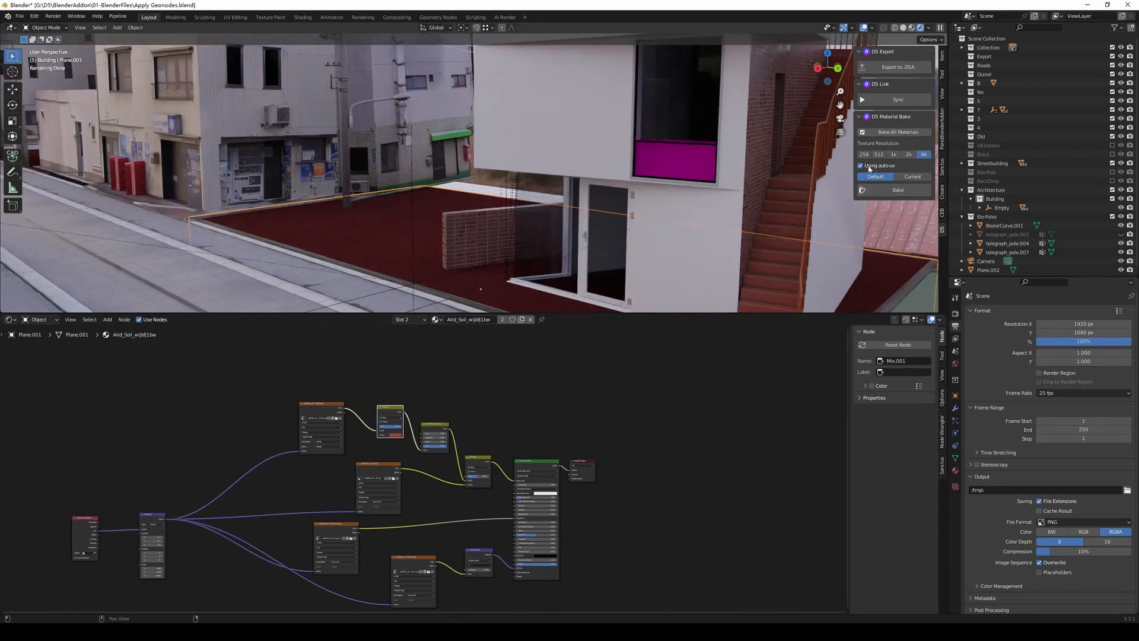
- Switch off Bake All Materials to tick the Arid_Soil material and view its bake report, and switch Bake All Materials back on
{"action": "left_click", "coordinate": [896, 133]}
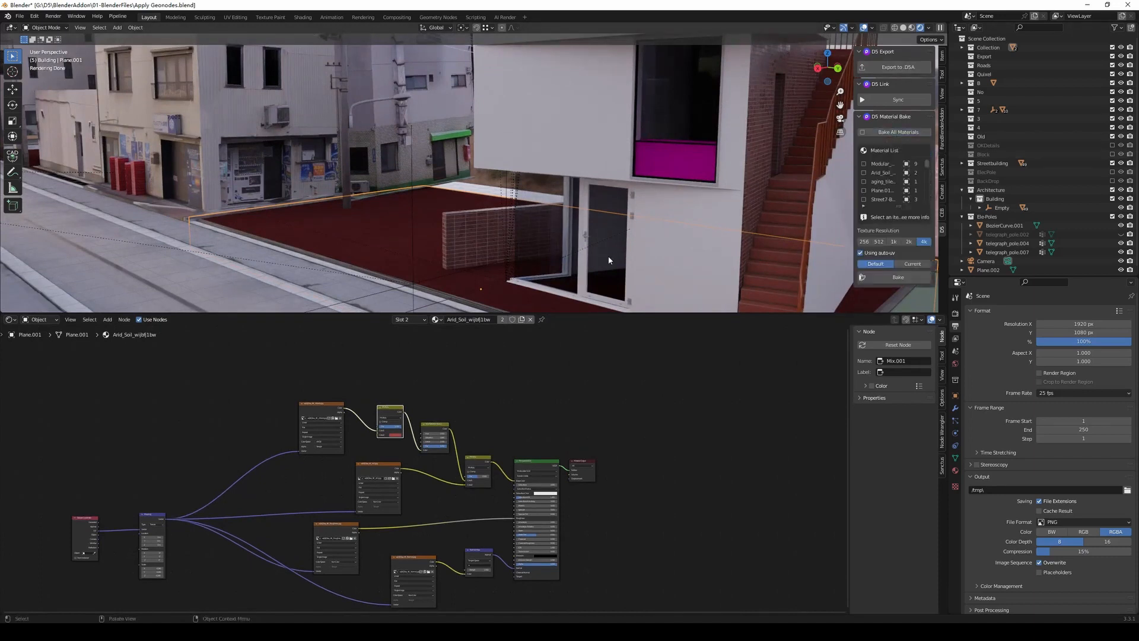
{"action": "left_click_drag", "start_coordinate": [854, 193], "coordinate": [792, 192]}
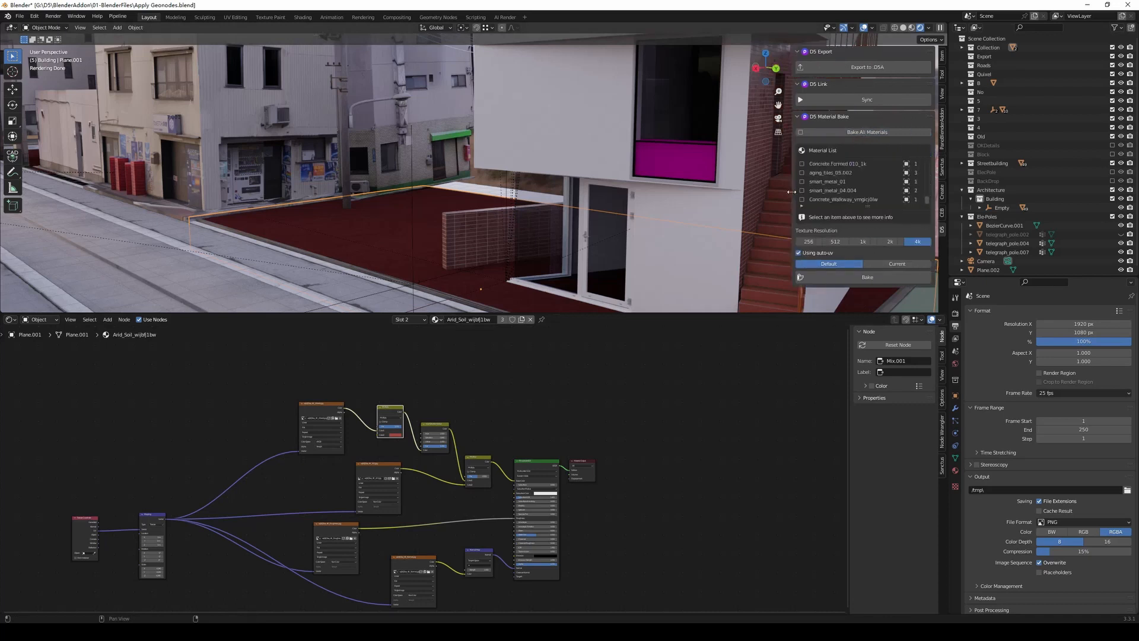
{"action": "left_click_drag", "start_coordinate": [927, 172], "coordinate": [926, 163]}
{"action": "left_click", "coordinate": [835, 172]}
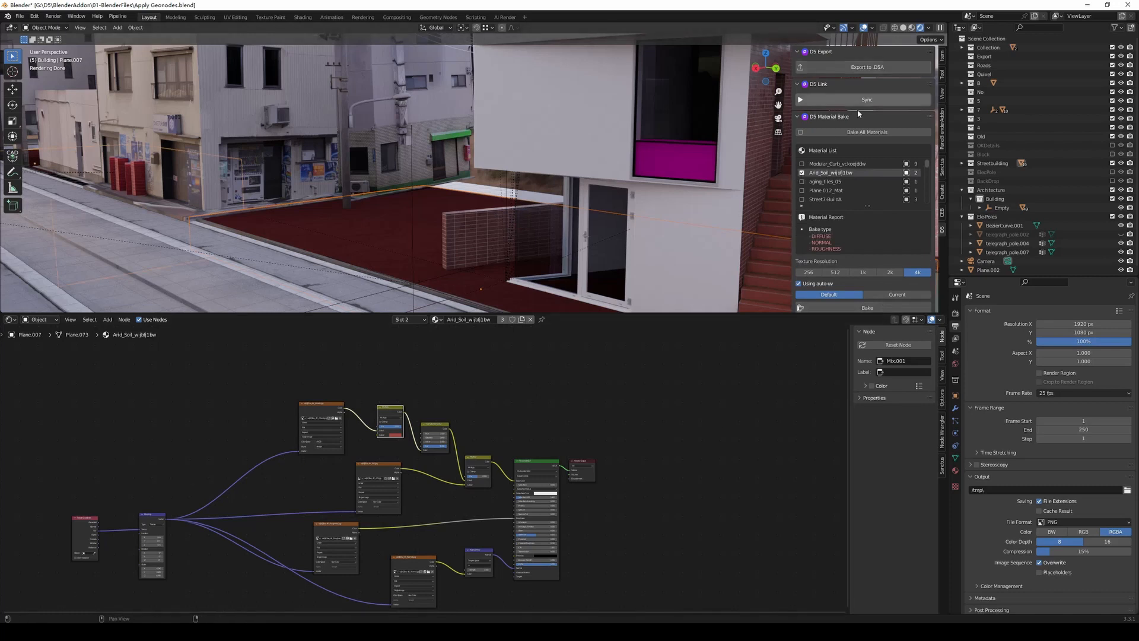
{"action": "left_click", "coordinate": [869, 134]}
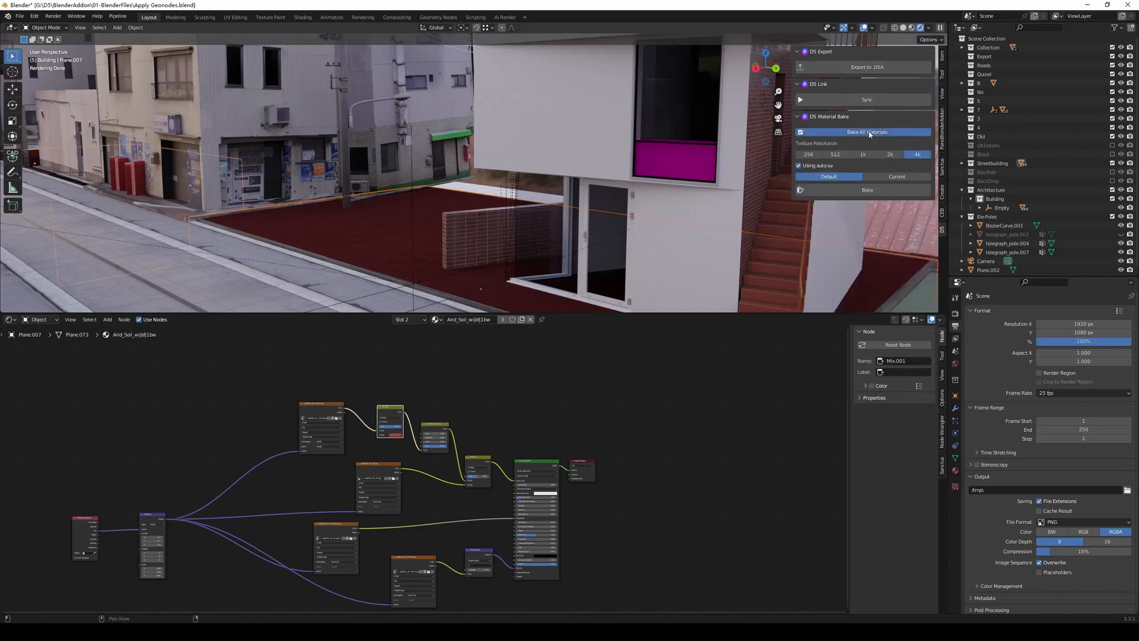
{"action": "left_click", "coordinate": [869, 133]}
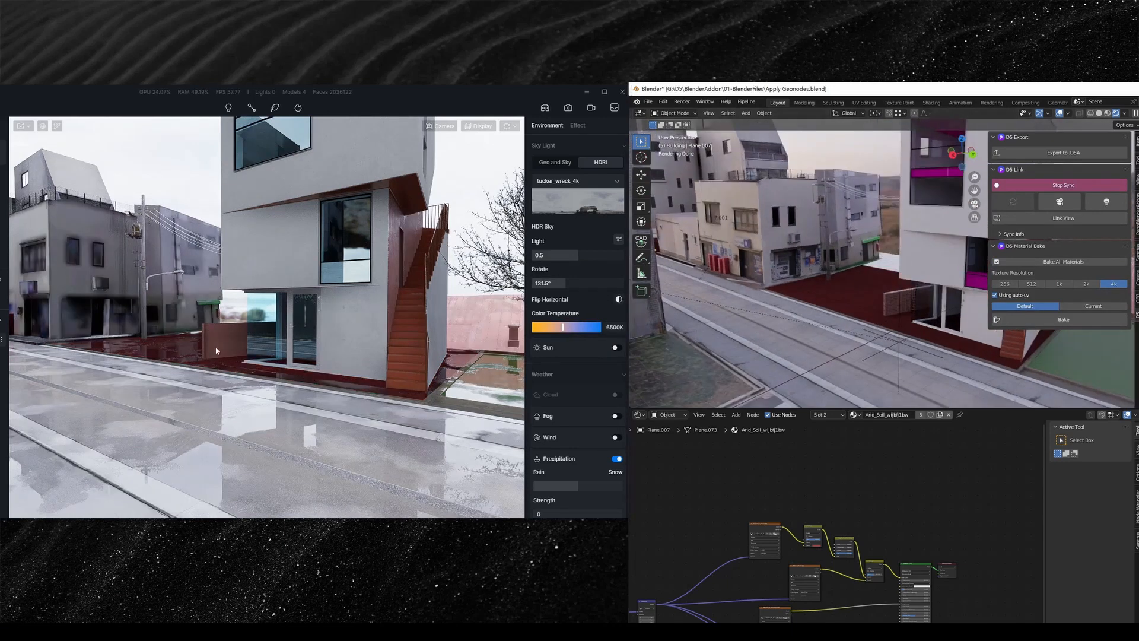
- Unhide the hidden objects so that the mountain backdrop is included behind the building
{"action": "middle_click_drag", "start_coordinate": [852, 338], "coordinate": [853, 312]}
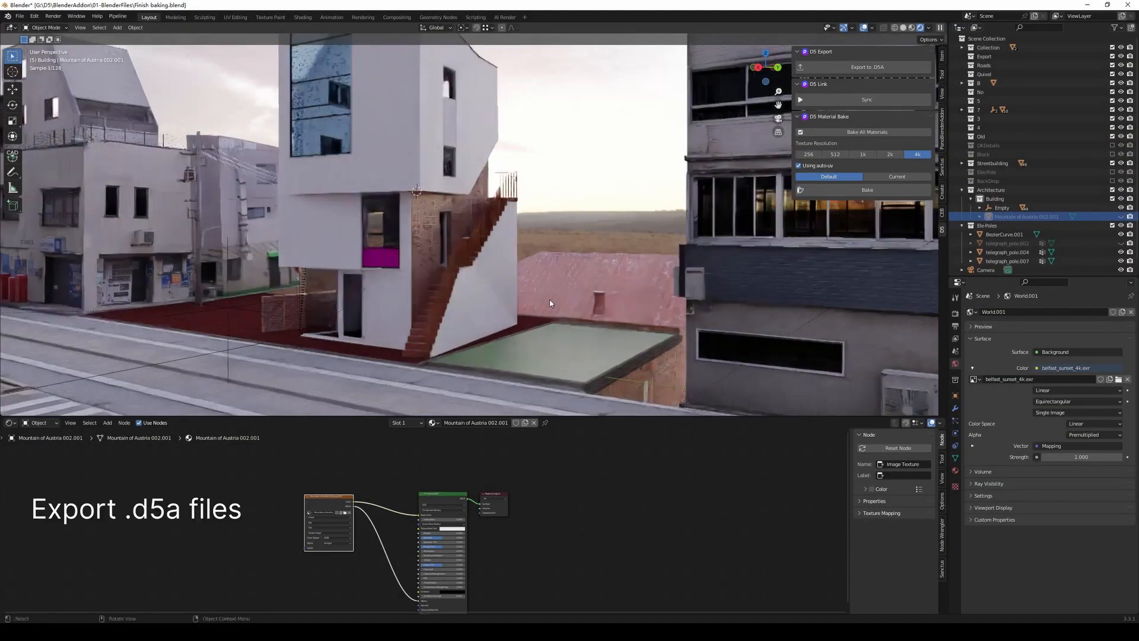
{"action": "key", "text": "alt+h"}
{"action": "middle_click_drag", "start_coordinate": [571, 188], "coordinate": [569, 197]}
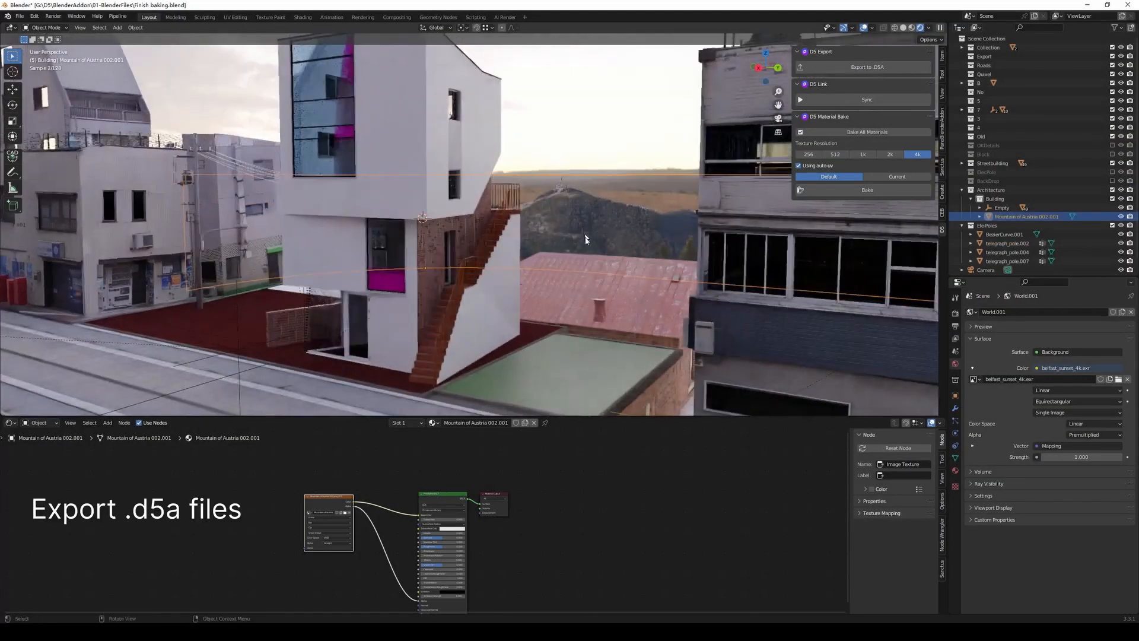
- Switch the viewport to solid shading and enlarge the shader editor to examine the mountain backdrop's shape and material nodes
{"action": "left_click", "coordinate": [585, 238]}
{"action": "middle_click_drag", "start_coordinate": [585, 238], "coordinate": [601, 260]}
{"action": "key", "text": "z"}
{"action": "left_click", "coordinate": [706, 222]}
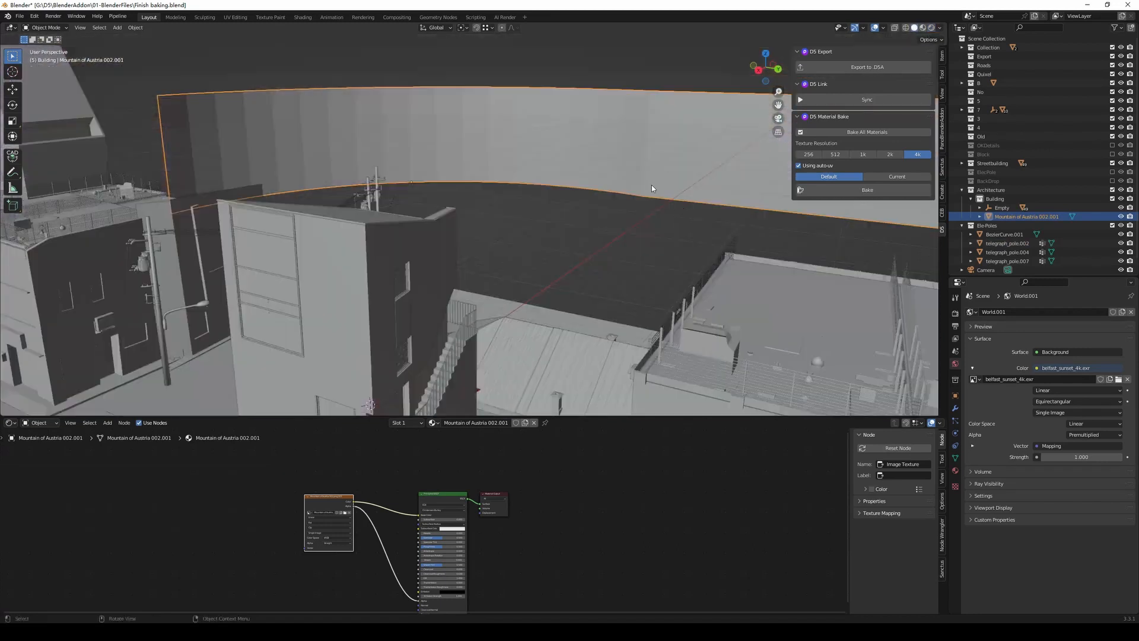
{"action": "middle_click_drag", "start_coordinate": [652, 184], "coordinate": [604, 271]}
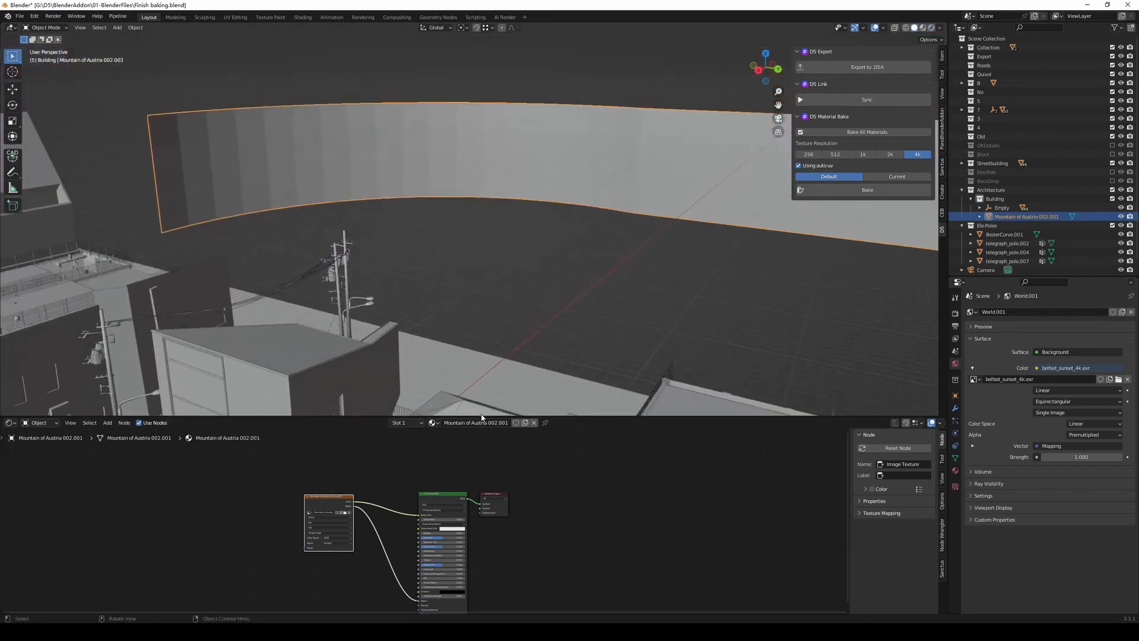
{"action": "left_click_drag", "start_coordinate": [480, 414], "coordinate": [481, 367]}
{"action": "middle_click_drag", "start_coordinate": [528, 502], "coordinate": [531, 484]}
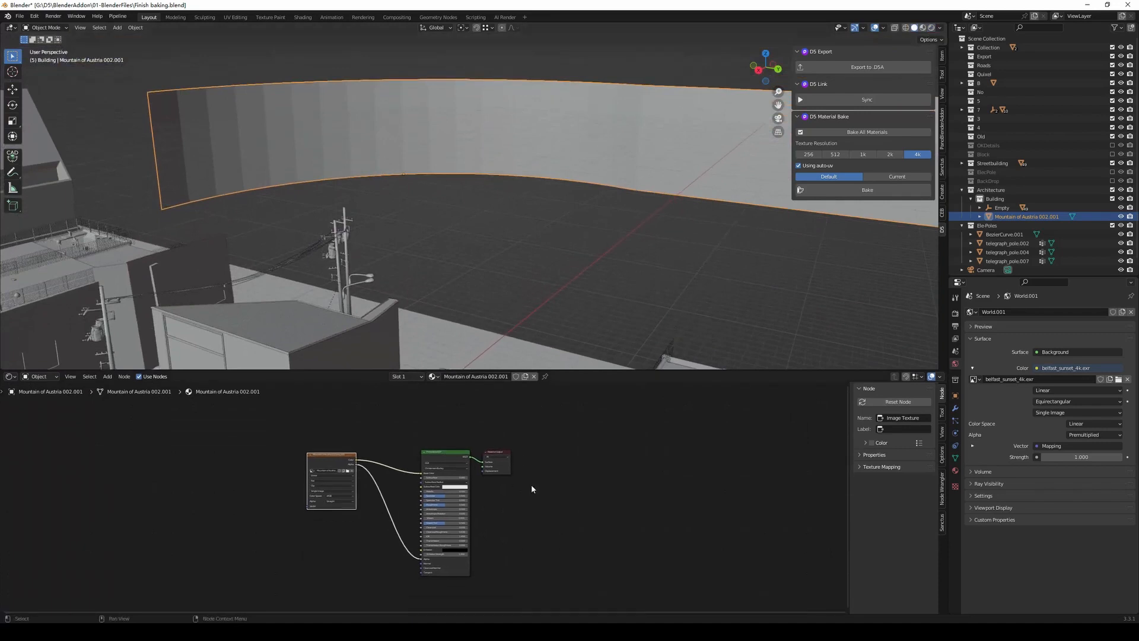
{"action": "left_click_drag", "start_coordinate": [531, 484], "coordinate": [158, 452]}
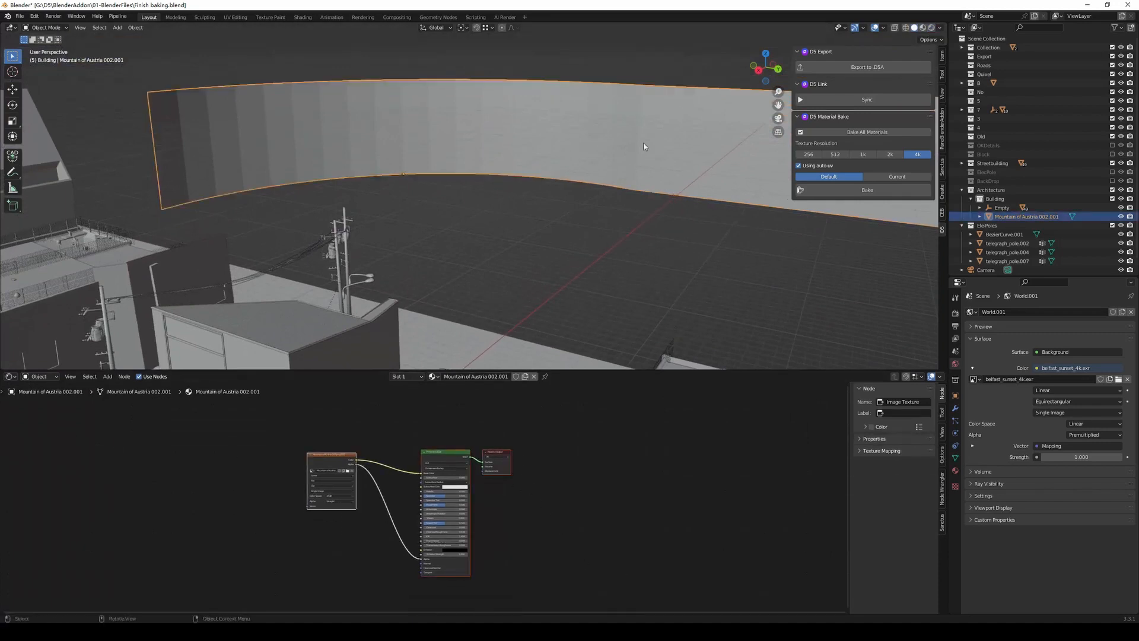
- Export the mountain backdrop to the textures folder as BackGround.d5a
{"action": "left_click", "coordinate": [863, 67]}
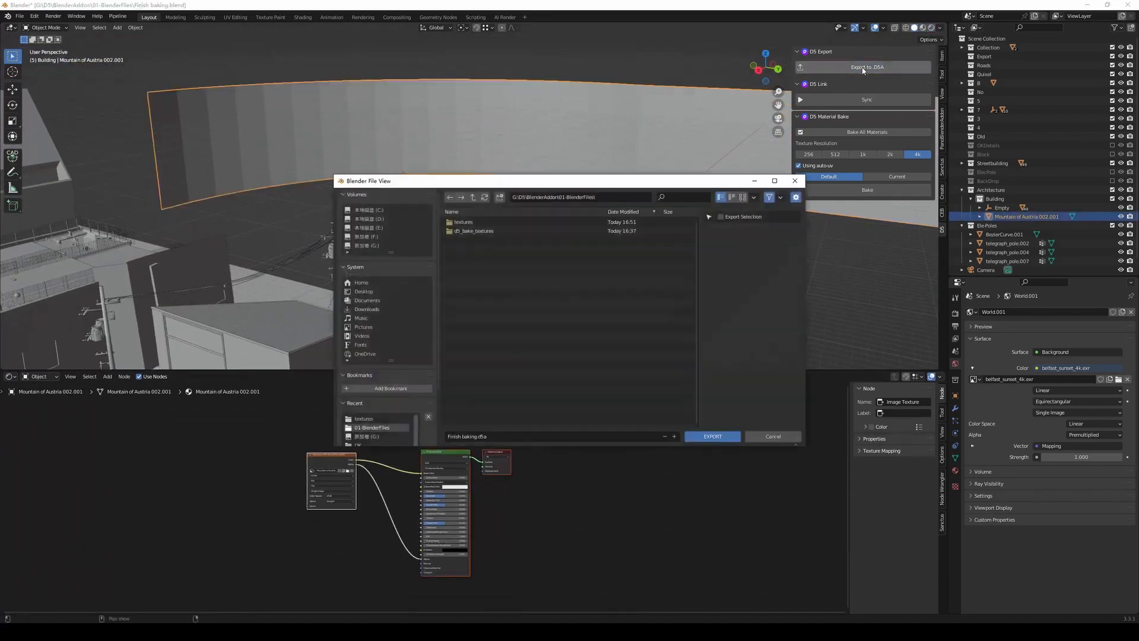
{"action": "double_click", "coordinate": [485, 224]}
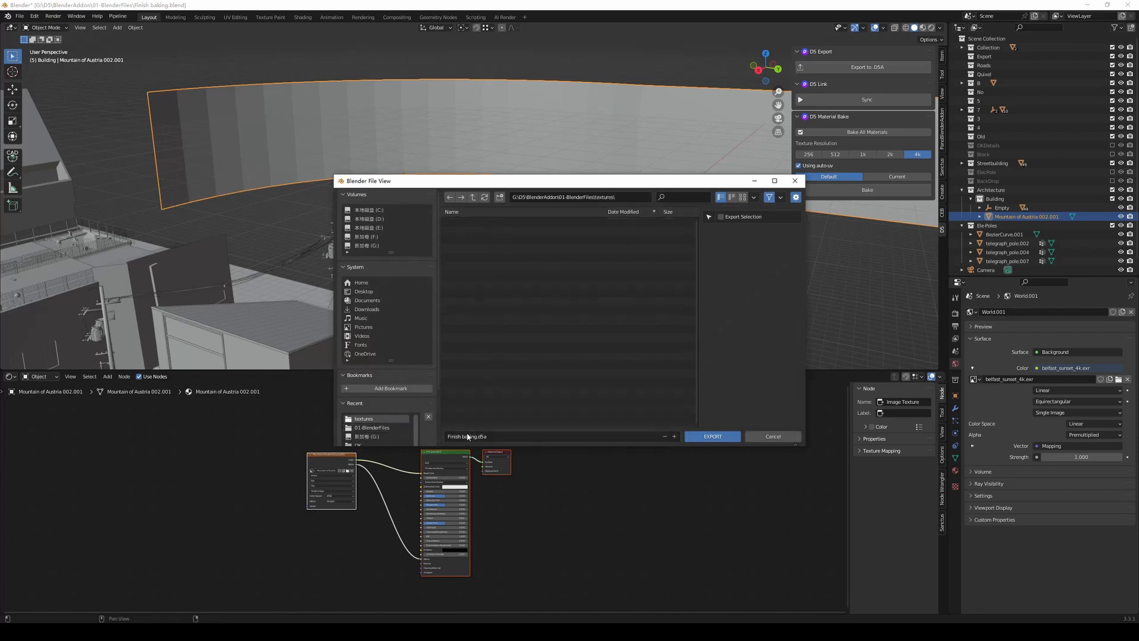
{"action": "type", "text": "B"}
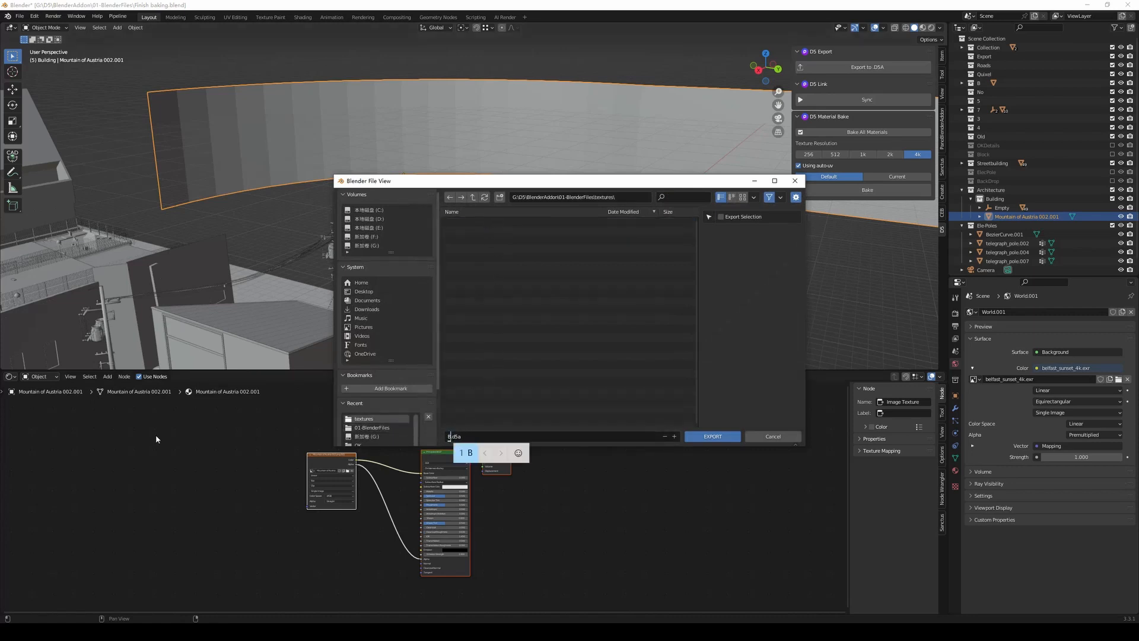
{"action": "type", "text": "ackGround"}
{"action": "key", "text": "Return"}
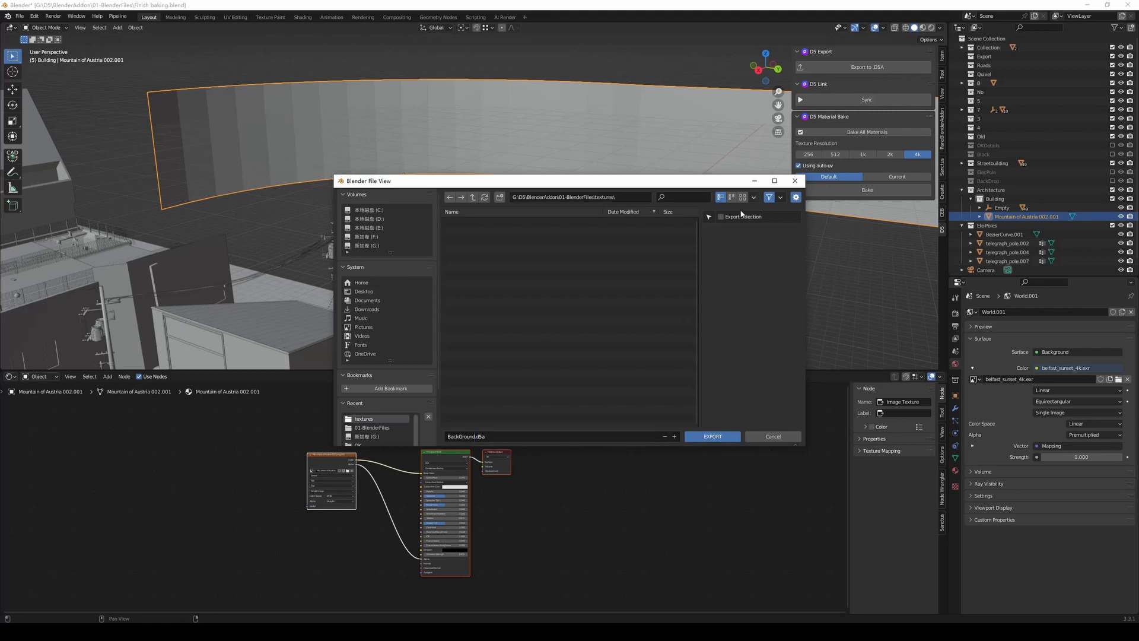
{"action": "left_click", "coordinate": [713, 437]}
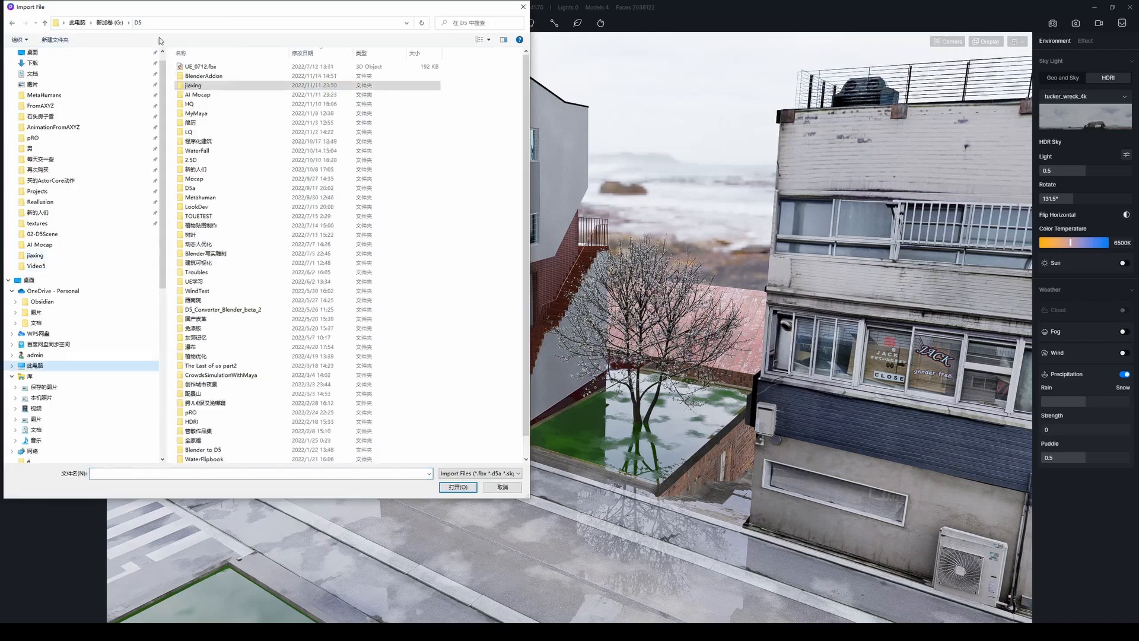
- Switch to D5 Render and import BackGround.d5a into the Baking scene
{"action": "double_click", "coordinate": [202, 67]}
{"action": "double_click", "coordinate": [201, 74]}
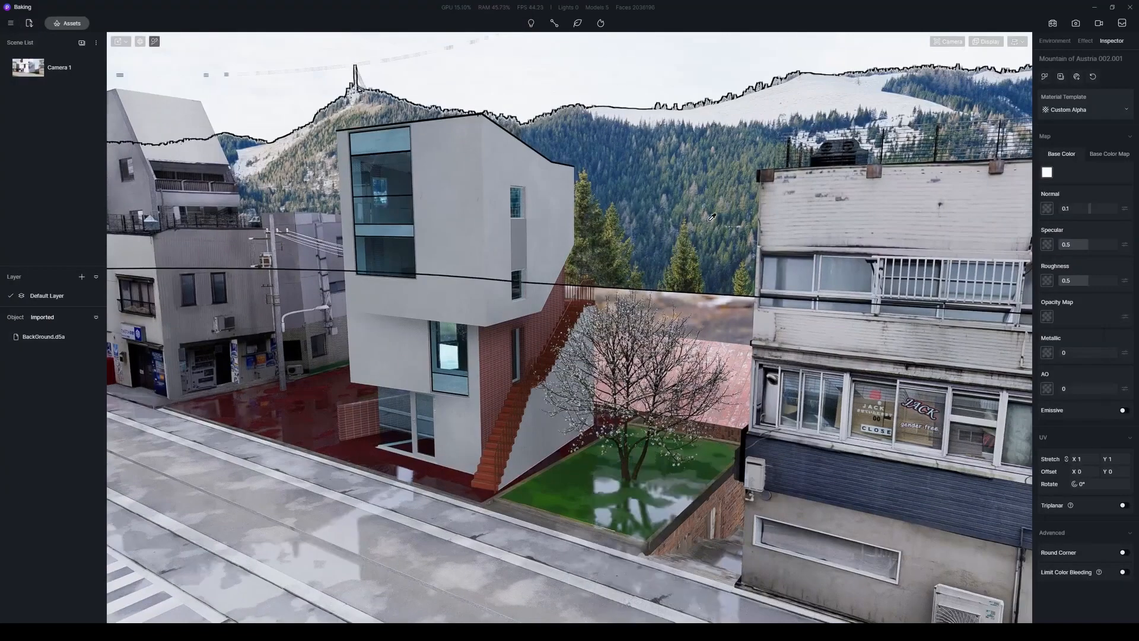
{"action": "key", "text": "Escape"}
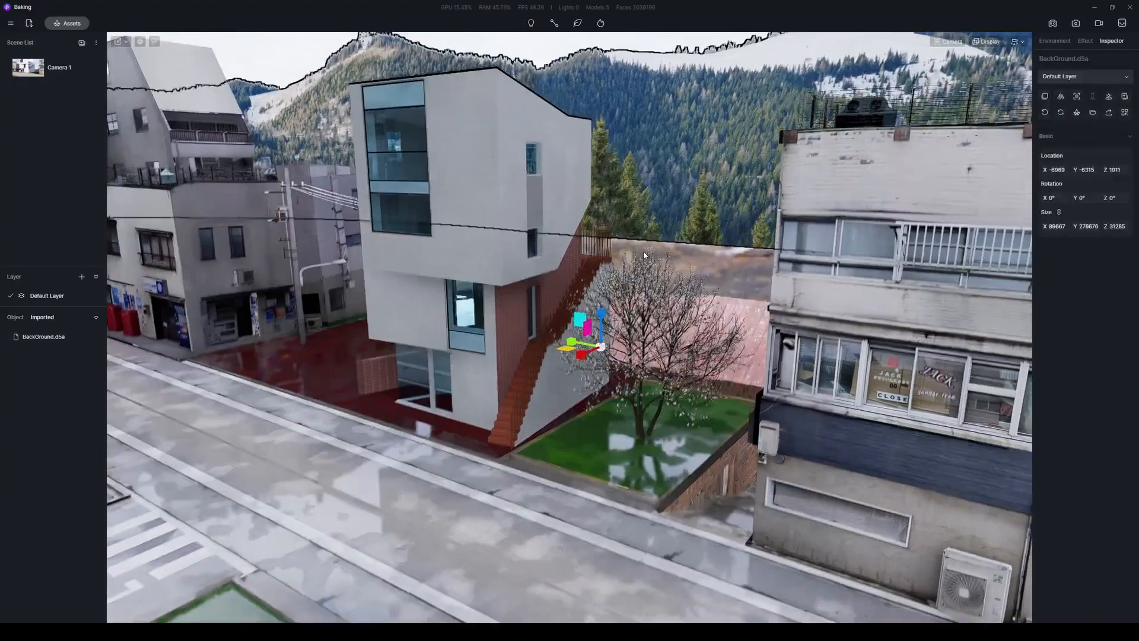
- Try moving the imported mountain backdrop farther behind the buildings
{"action": "scroll", "coordinate": [638, 290], "scroll_direction": "down", "scroll_amount": 5}
{"action": "key", "text": "Escape"}
{"action": "left_click", "coordinate": [633, 299]}
{"action": "left_click_drag", "start_coordinate": [632, 300], "coordinate": [656, 247]}
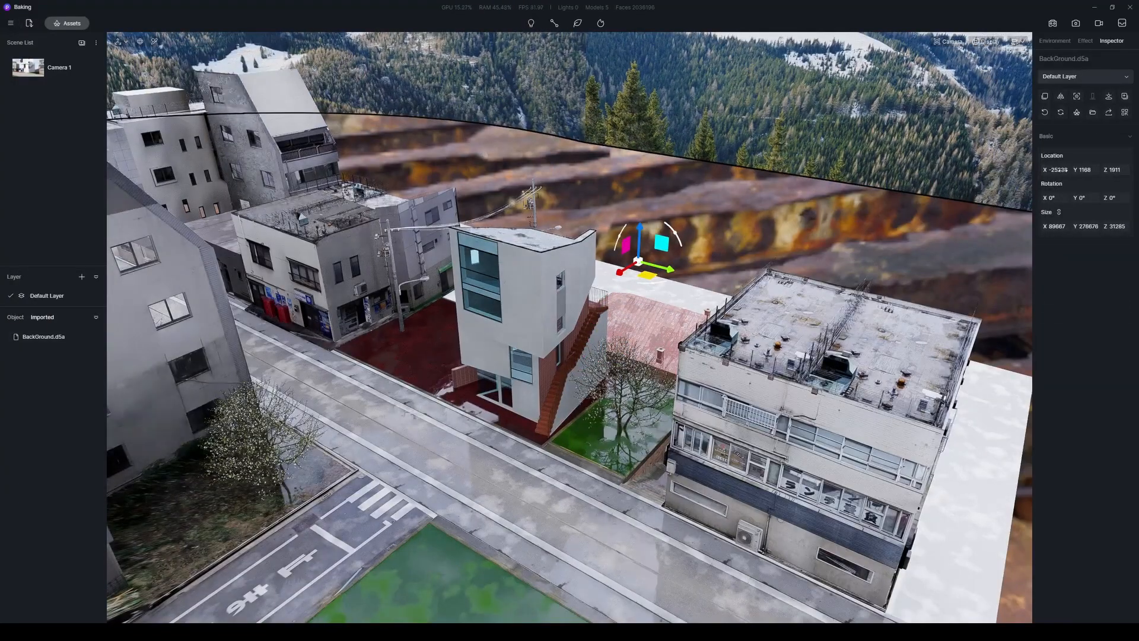
- Set the mountain backdrop's location to X 0, Y 0 and Z 0
{"action": "left_click", "coordinate": [1058, 170]}
{"action": "type", "text": "0"}
{"action": "key", "text": "Tab"}
{"action": "type", "text": "0"}
{"action": "key", "text": "Tab"}
{"action": "type", "text": "0"}
{"action": "key", "text": "Return"}
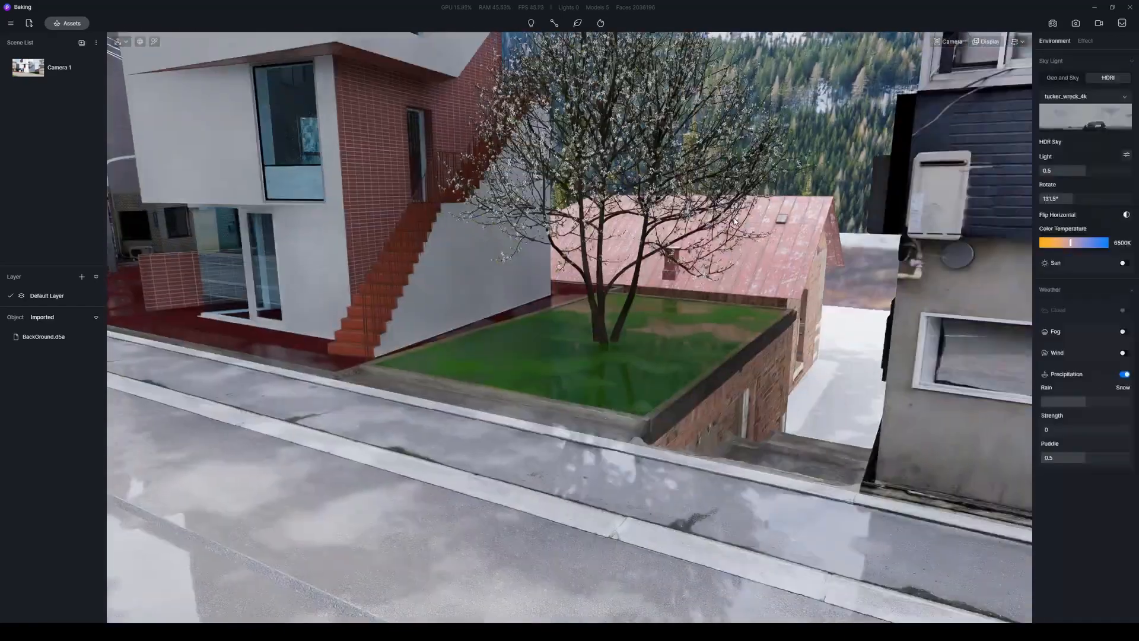
- Move the mountain backdrop back and down behind the buildings, to about X -73431 and Z -13137
{"action": "scroll", "coordinate": [803, 219], "scroll_direction": "down", "scroll_amount": 5}
{"action": "left_click_drag", "start_coordinate": [793, 252], "coordinate": [791, 350]}
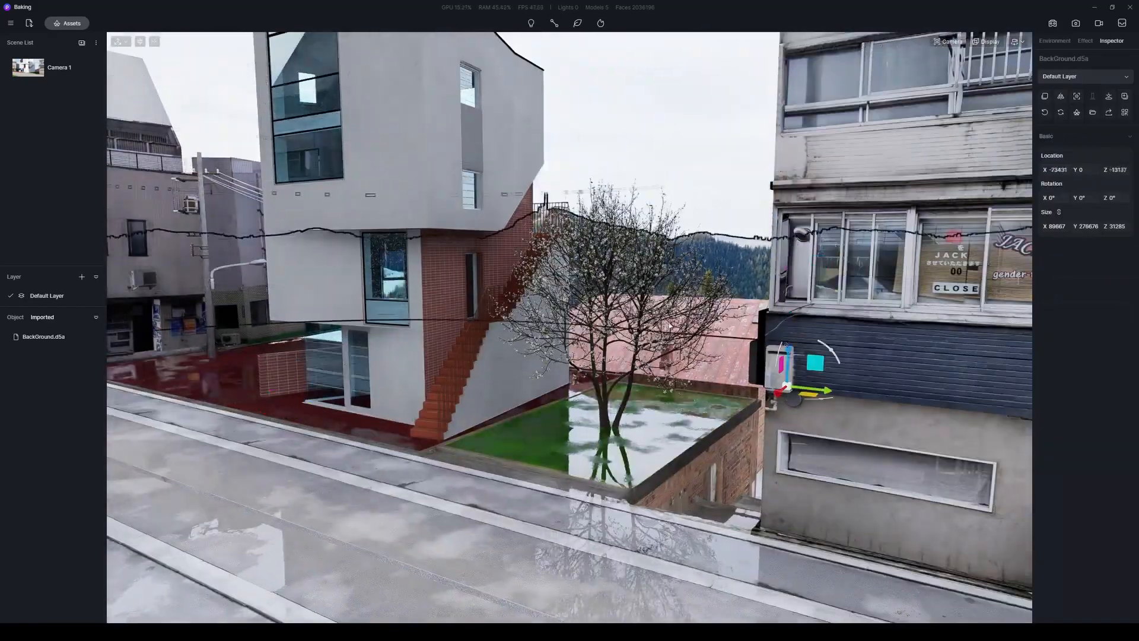
{"action": "key", "text": "Escape"}
{"action": "scroll", "coordinate": [783, 332], "scroll_direction": "up", "scroll_amount": 3}
{"action": "right_click_drag", "start_coordinate": [789, 326], "coordinate": [769, 303]}
{"action": "scroll", "coordinate": [769, 304], "scroll_direction": "down", "scroll_amount": 4}
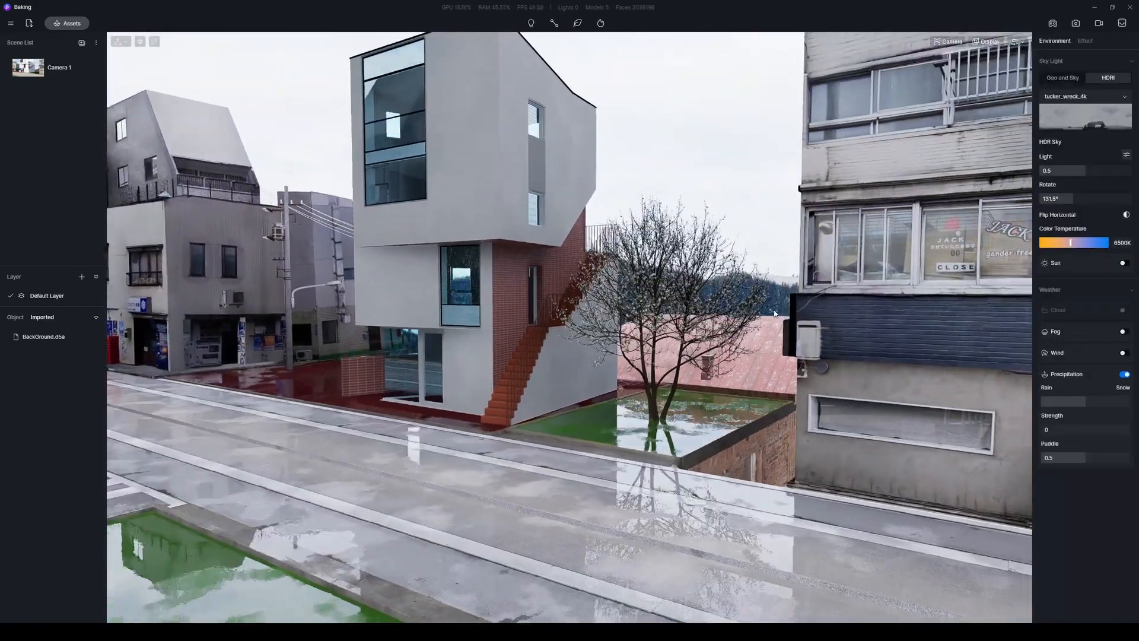
- Set the saturation of the mountain material's base color map to -17 and raise its brightness
{"action": "left_click", "coordinate": [769, 305]}
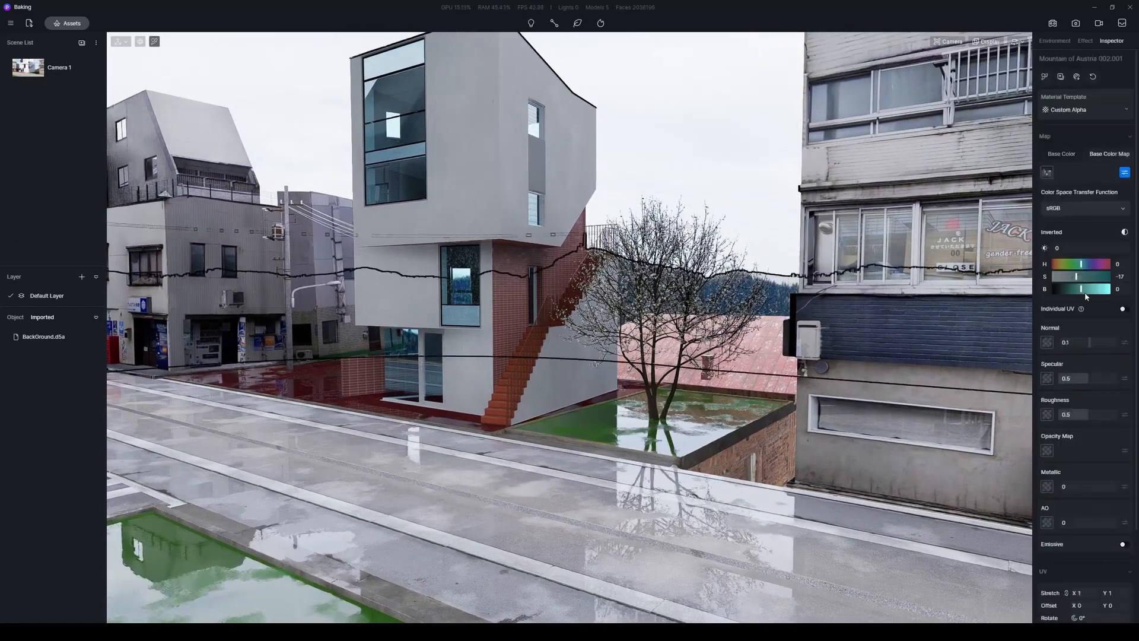
{"action": "left_click_drag", "start_coordinate": [1083, 290], "coordinate": [1095, 291]}
{"action": "key", "text": "Escape"}
{"action": "right_click_drag", "start_coordinate": [756, 252], "coordinate": [820, 301]}
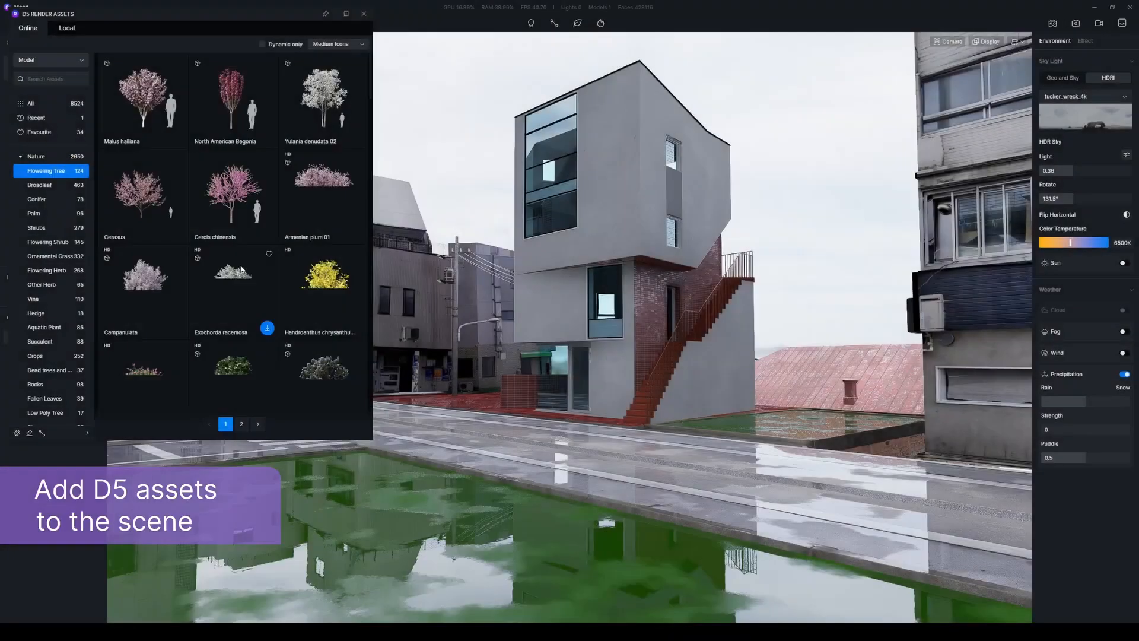
- Place a Campanulata flowering tree in the green bed beside the building and brush GrassMaterial01 grass over the planting beds
{"action": "left_click", "coordinate": [143, 273]}
{"action": "left_click", "coordinate": [798, 426]}
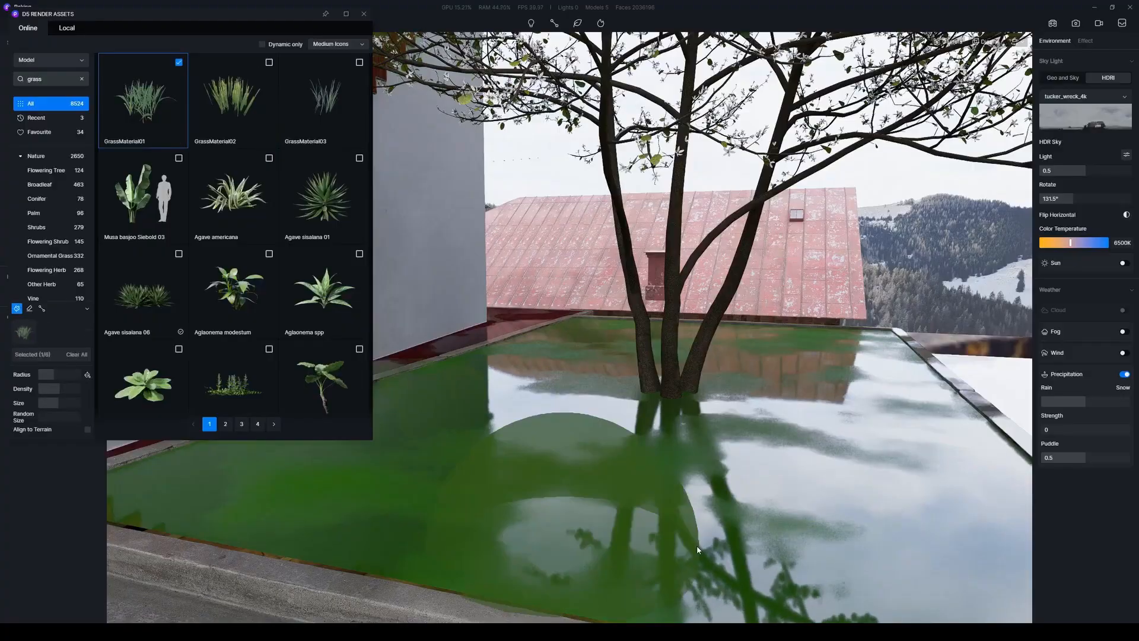
{"action": "left_click", "coordinate": [629, 404]}
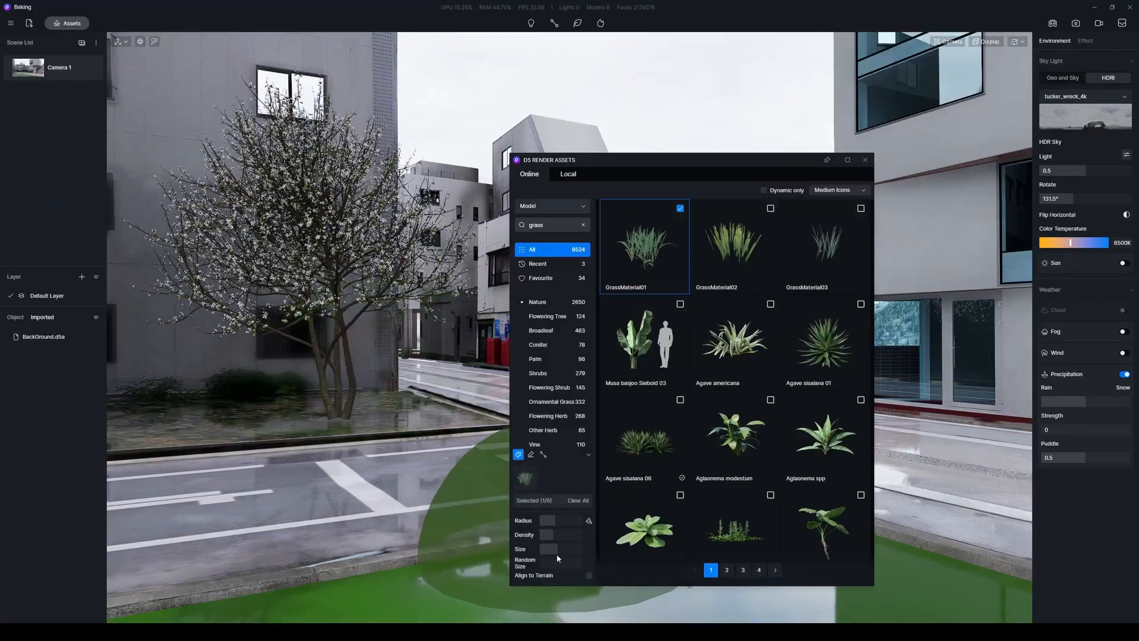
{"action": "left_click_drag", "start_coordinate": [380, 415], "coordinate": [224, 419]}
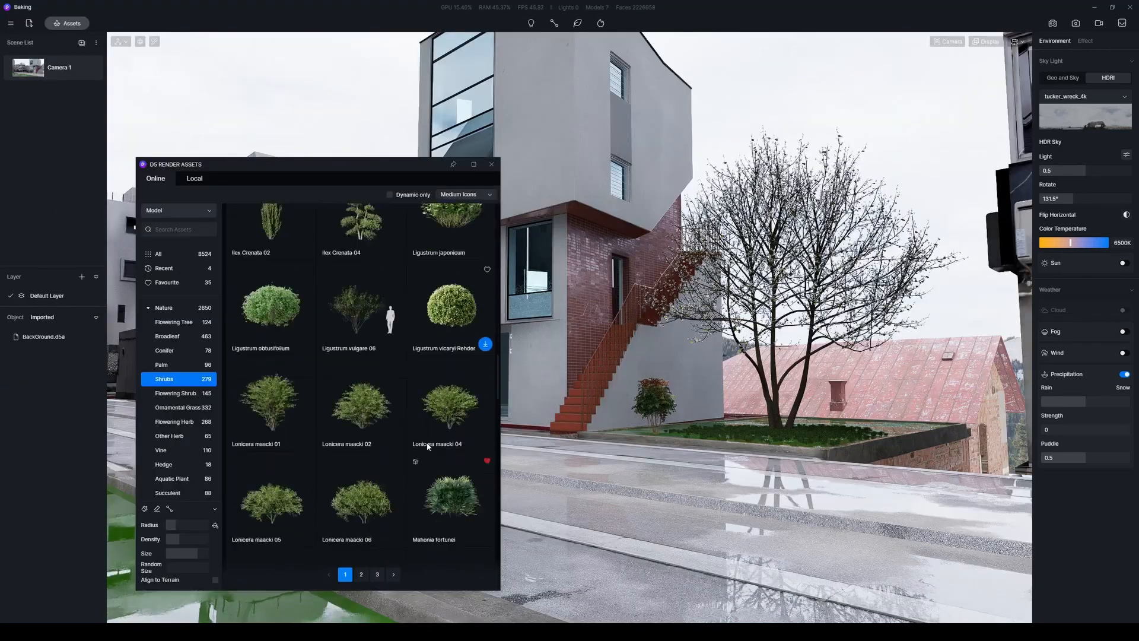
- Add plants from the Shrubs category to the planting beds beside the staircase and across the street
{"action": "scroll", "coordinate": [362, 415], "scroll_direction": "down", "scroll_amount": 1}
{"action": "left_click", "coordinate": [625, 450]}
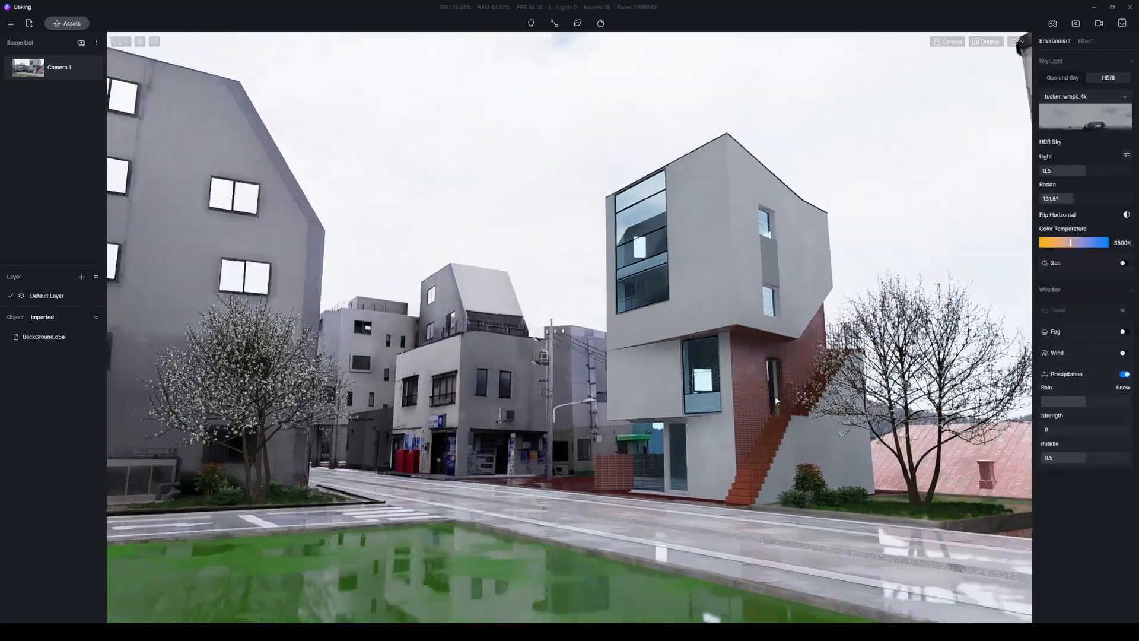
{"action": "left_click", "coordinate": [344, 486]}
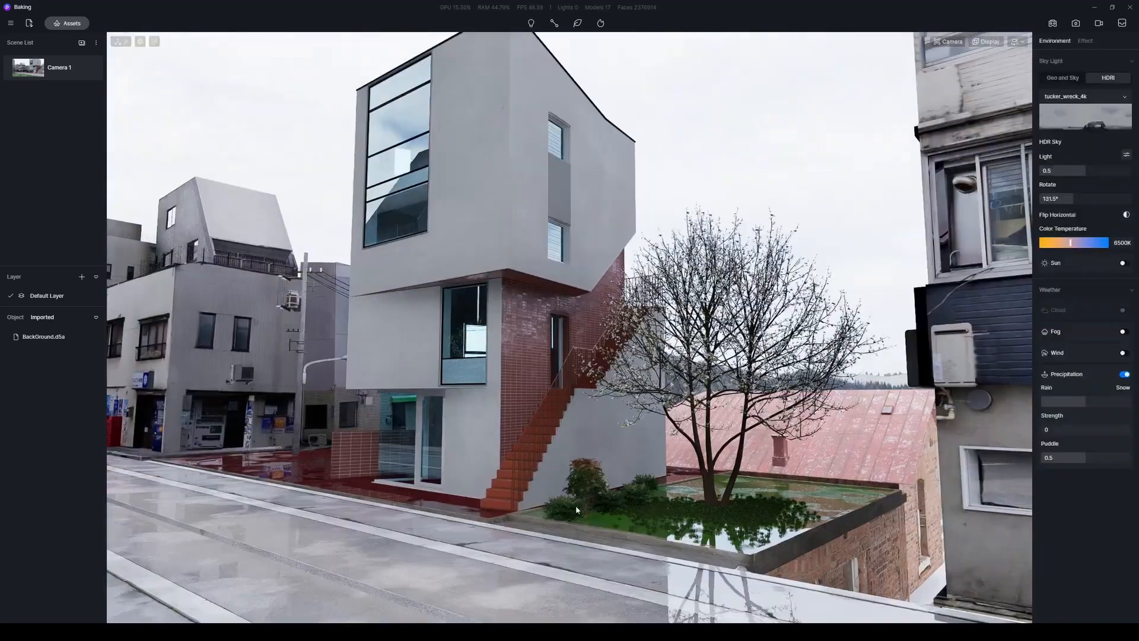
{"action": "left_click", "coordinate": [696, 498]}
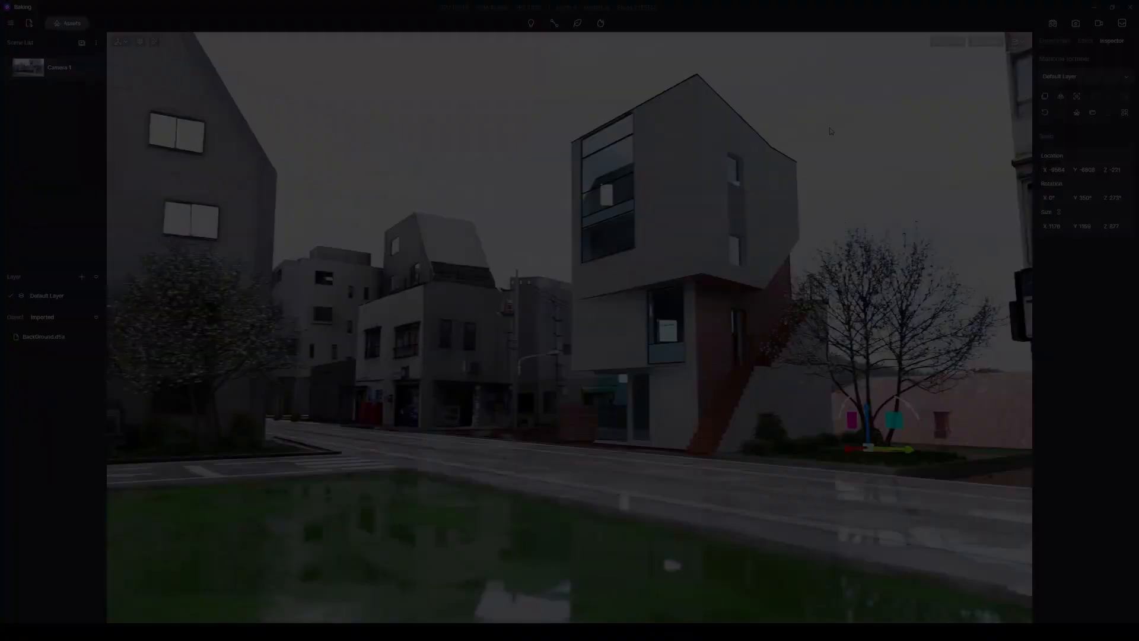
- Open Scene4 and place the Residential Interior 02 interior parallax model behind the doorway by the staircase
{"action": "left_click", "coordinate": [28, 92]}
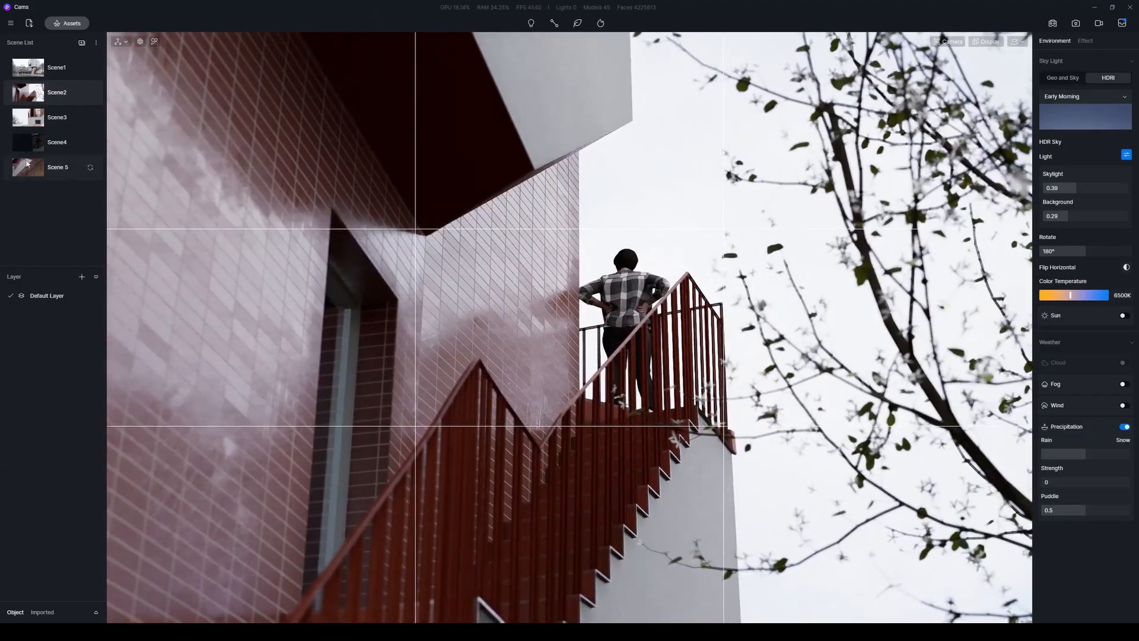
{"action": "left_click", "coordinate": [60, 141]}
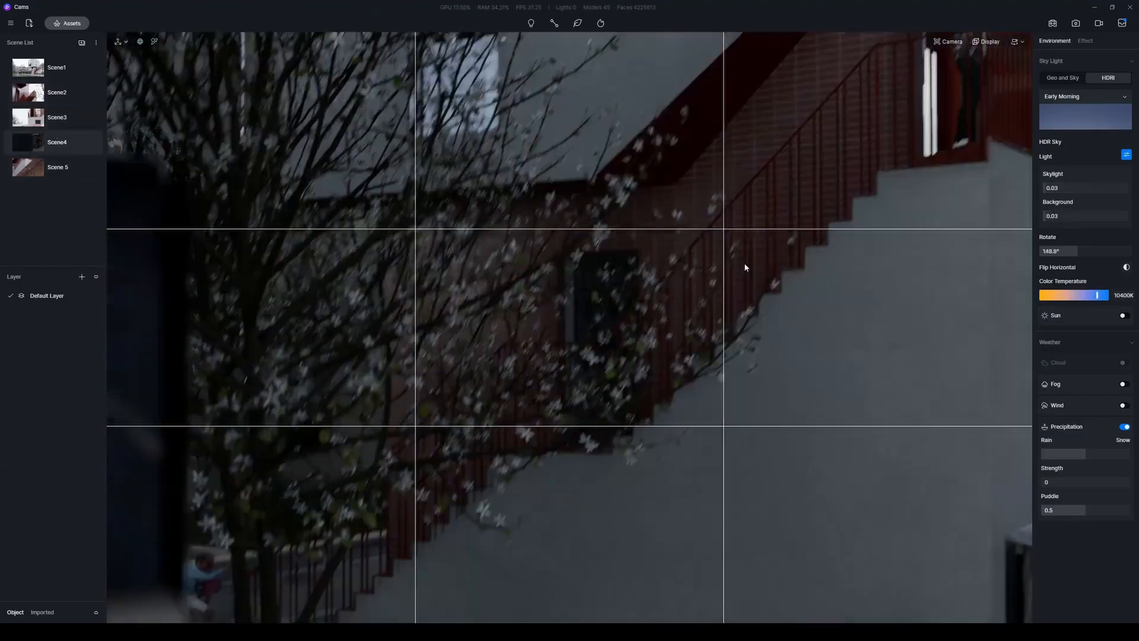
{"action": "left_click", "coordinate": [67, 24]}
{"action": "scroll", "coordinate": [320, 237], "scroll_direction": "down", "scroll_amount": 5}
{"action": "left_click", "coordinate": [610, 359]}
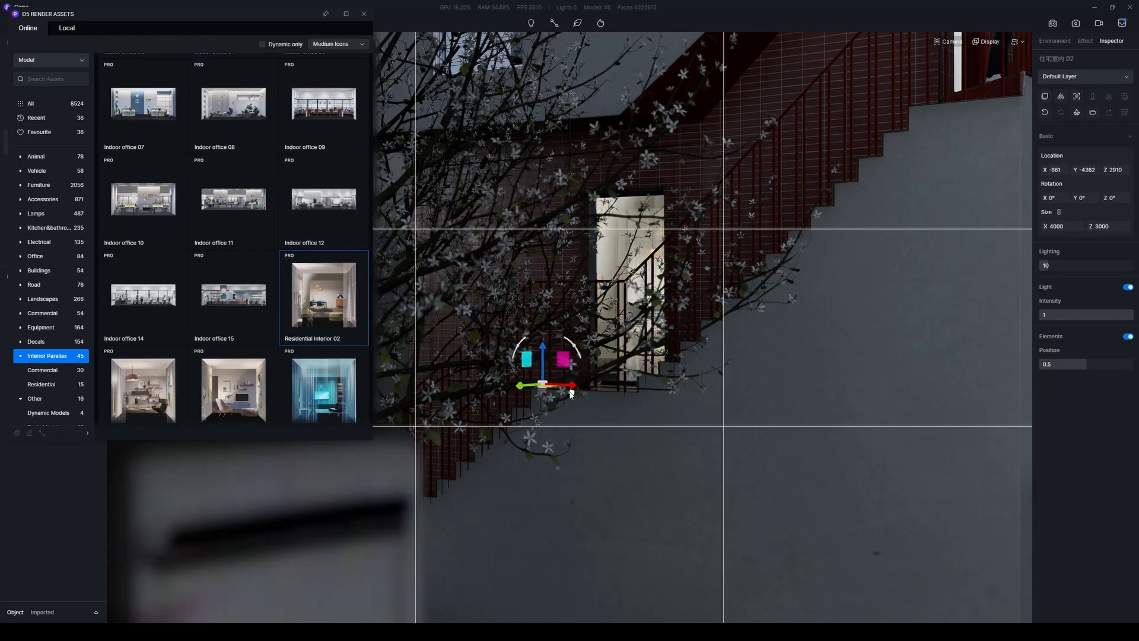
{"action": "key", "text": "Escape"}
{"action": "middle_click_drag", "start_coordinate": [665, 245], "coordinate": [691, 279]}
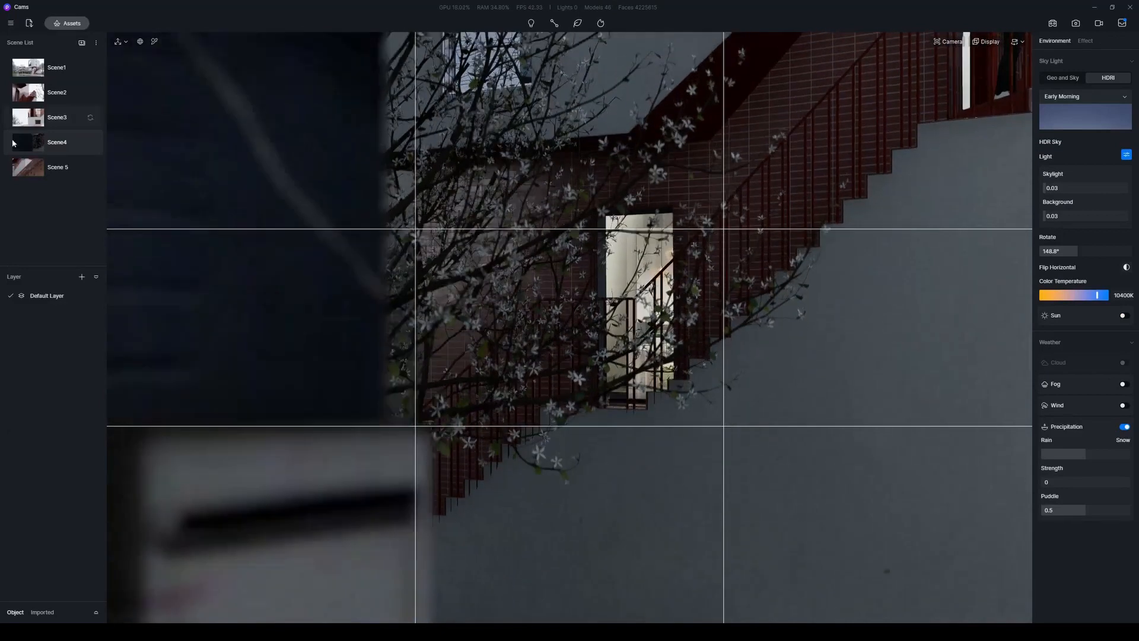
- Place a spotlight near the bench in Scene4, turn it upward and shift it to light the wall
{"action": "left_click", "coordinate": [13, 143]}
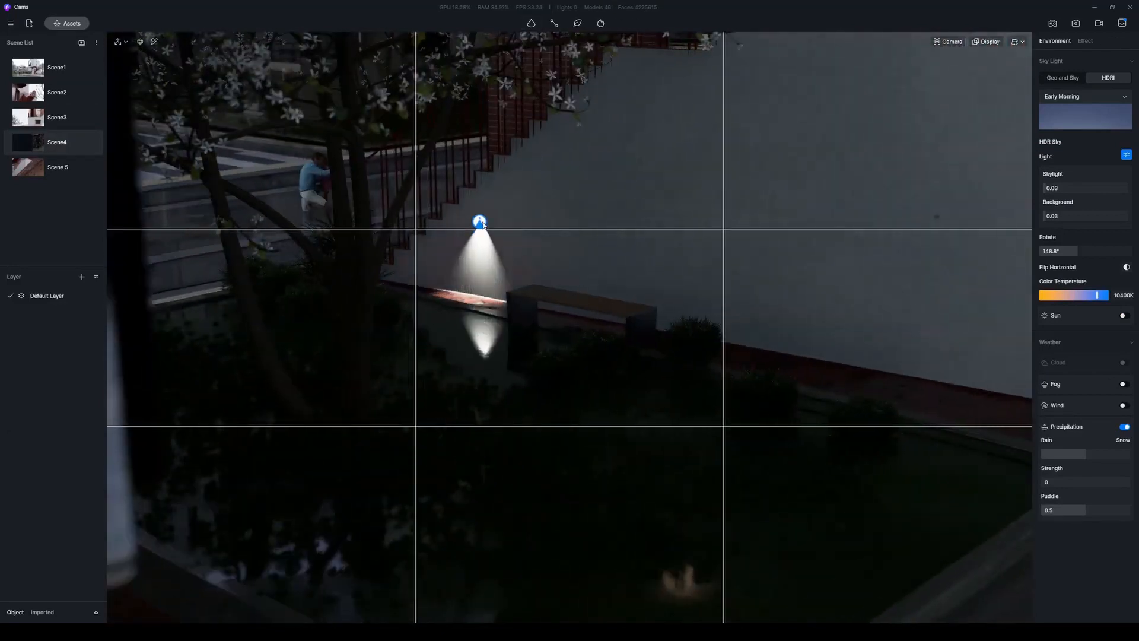
{"action": "left_click", "coordinate": [482, 224]}
{"action": "left_click_drag", "start_coordinate": [453, 169], "coordinate": [620, 339]}
{"action": "left_click_drag", "start_coordinate": [481, 172], "coordinate": [483, 257]}
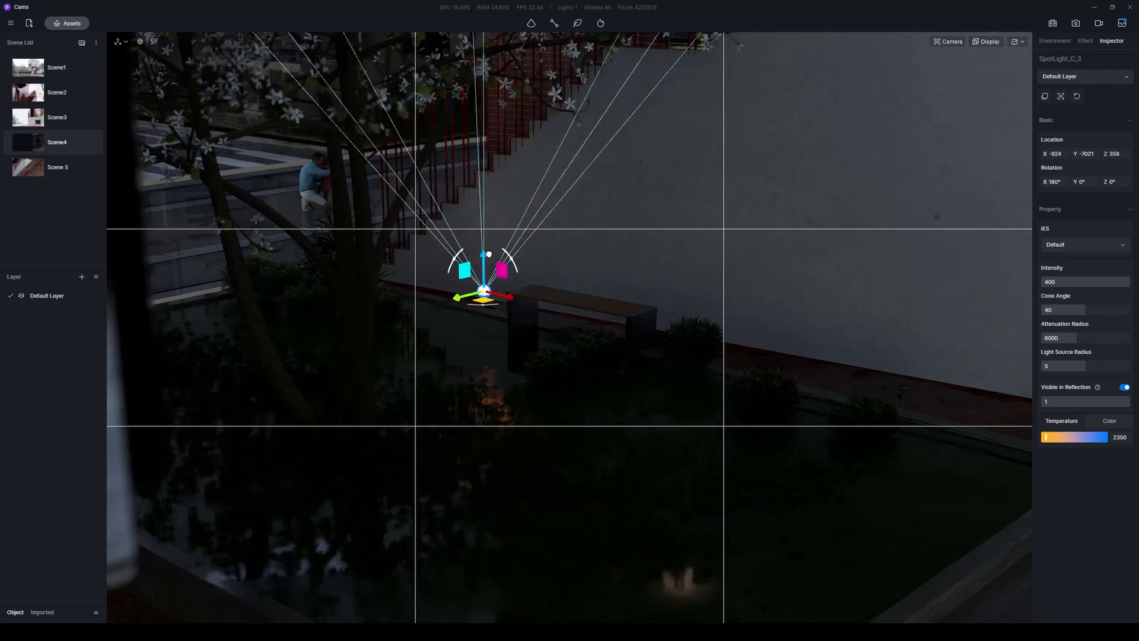
{"action": "left_click_drag", "start_coordinate": [458, 295], "coordinate": [438, 317]}
- Add more upward-facing spotlights with a 2750 color temperature along the wall below the staircase
{"action": "left_click_drag", "start_coordinate": [463, 263], "coordinate": [852, 395]}
{"action": "left_click_drag", "start_coordinate": [823, 353], "coordinate": [822, 356]}
{"action": "left_click", "coordinate": [24, 170]}
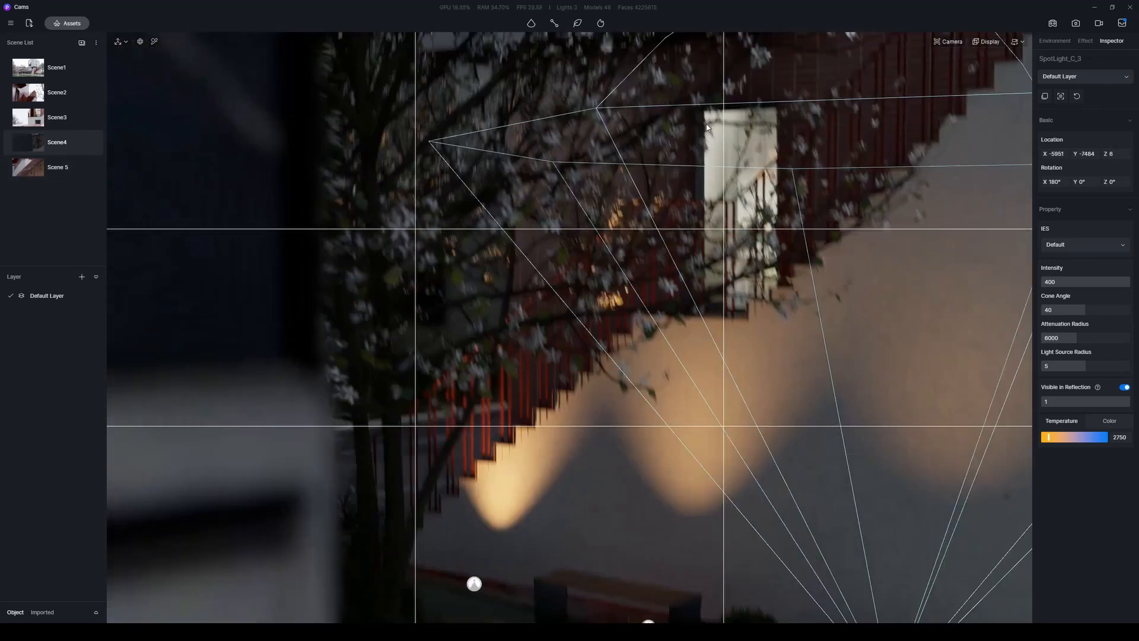
{"action": "left_click", "coordinate": [1011, 70]}
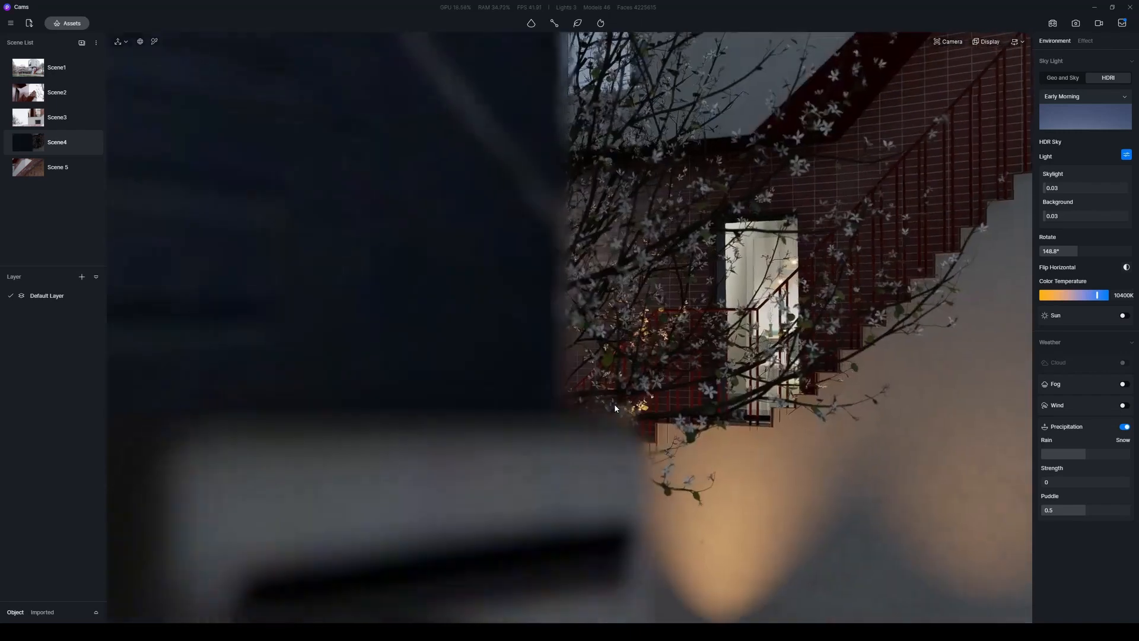
- Play back Clip 1 and review its environment and post-processing settings
{"action": "middle_click_drag", "start_coordinate": [329, 225], "coordinate": [614, 453]}
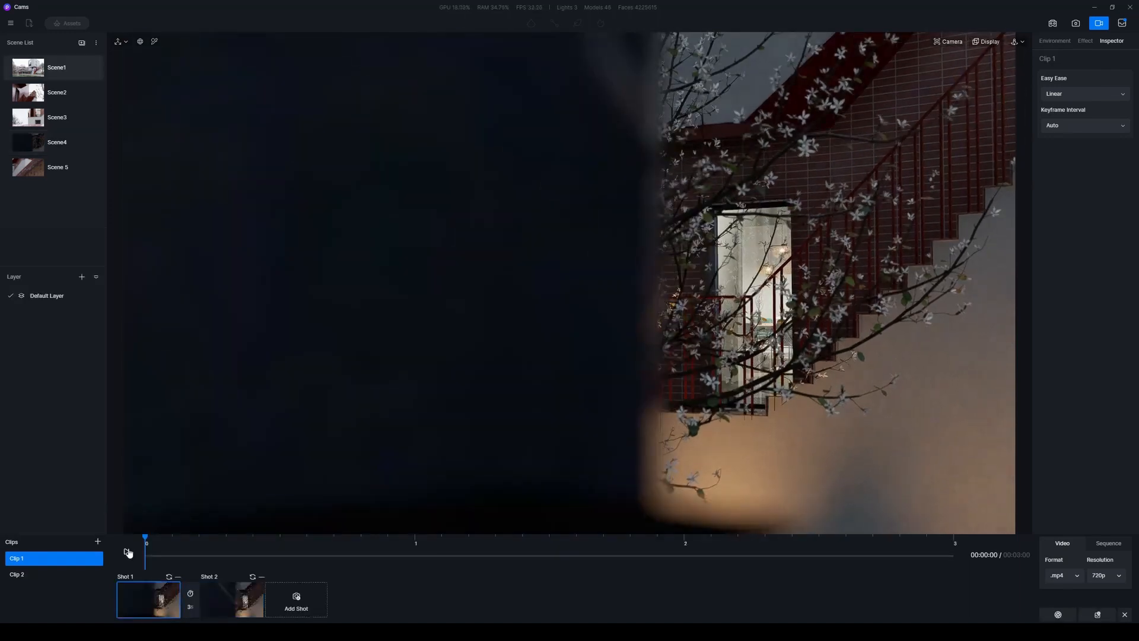
{"action": "left_click", "coordinate": [128, 552]}
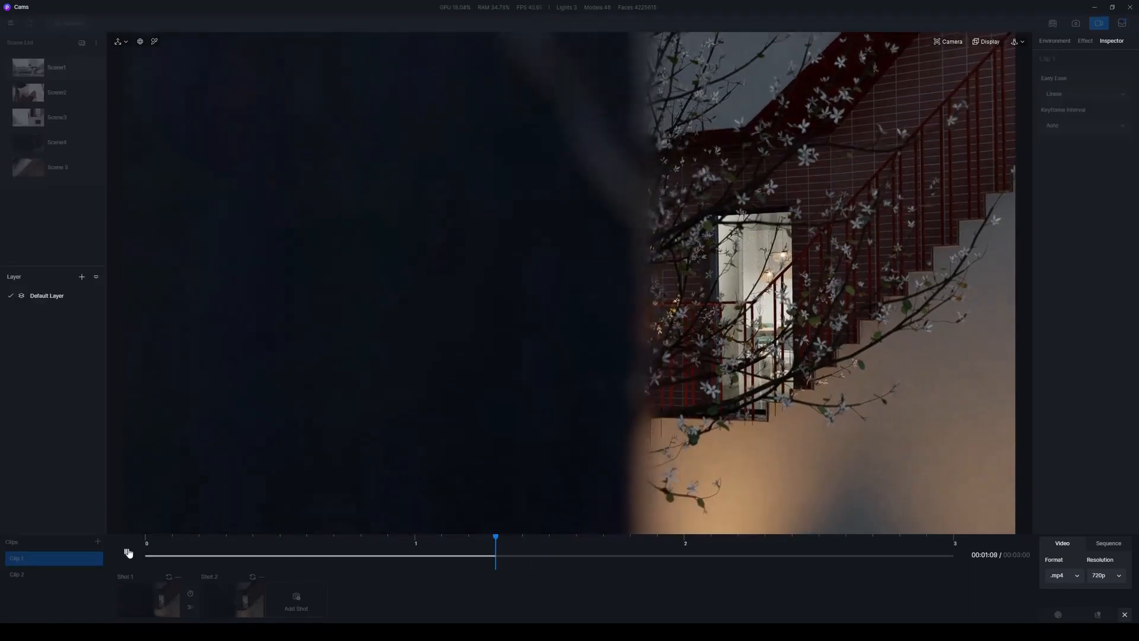
{"action": "left_click", "coordinate": [1055, 40]}
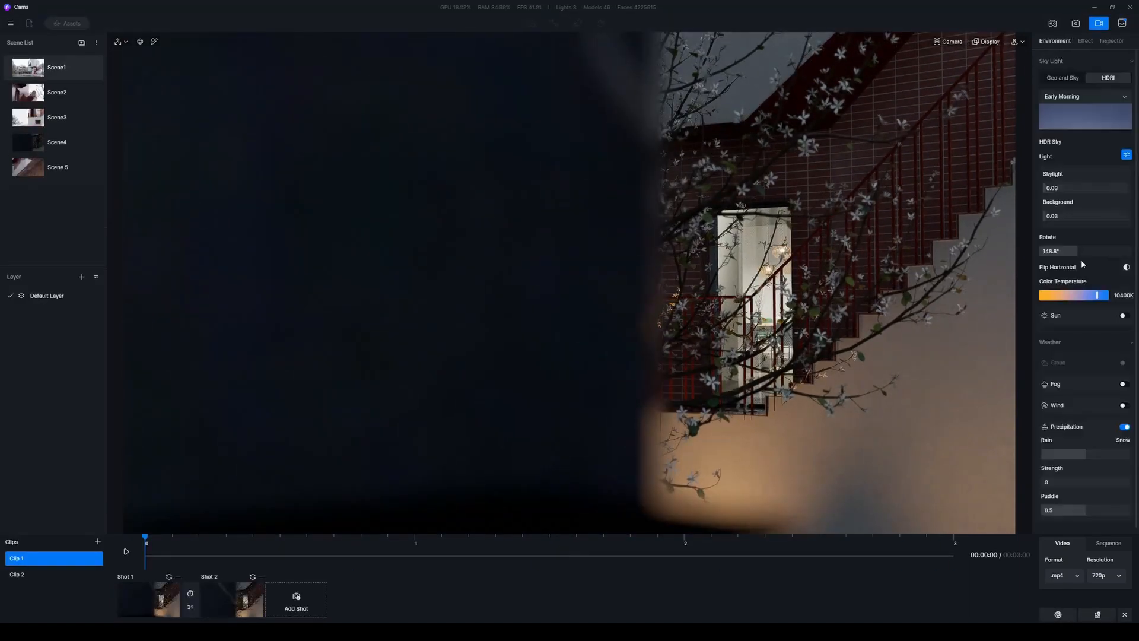
{"action": "left_click", "coordinate": [1084, 42]}
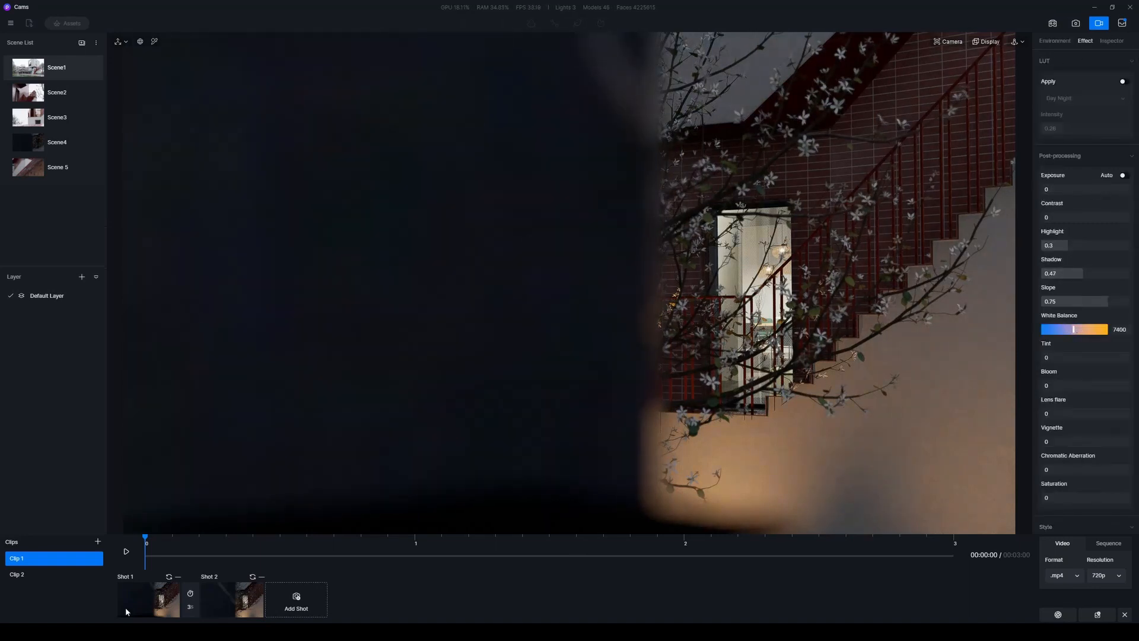
{"action": "left_click", "coordinate": [125, 551]}
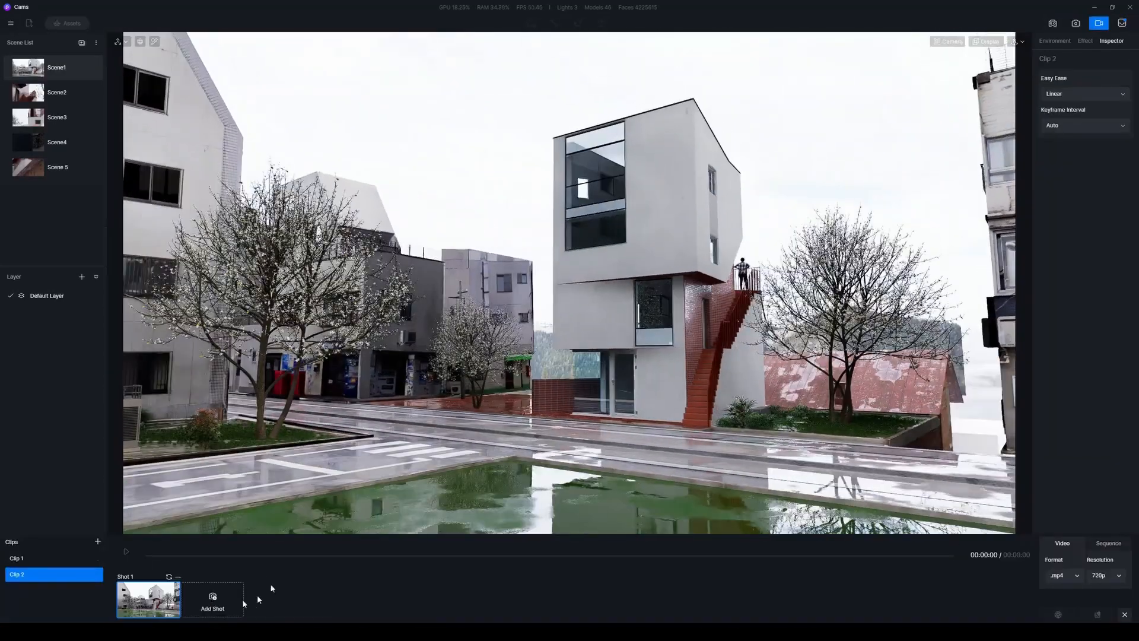
- Add a second shot to Clip 2 and play back the clip
{"action": "left_click", "coordinate": [212, 601]}
{"action": "left_click", "coordinate": [125, 551]}
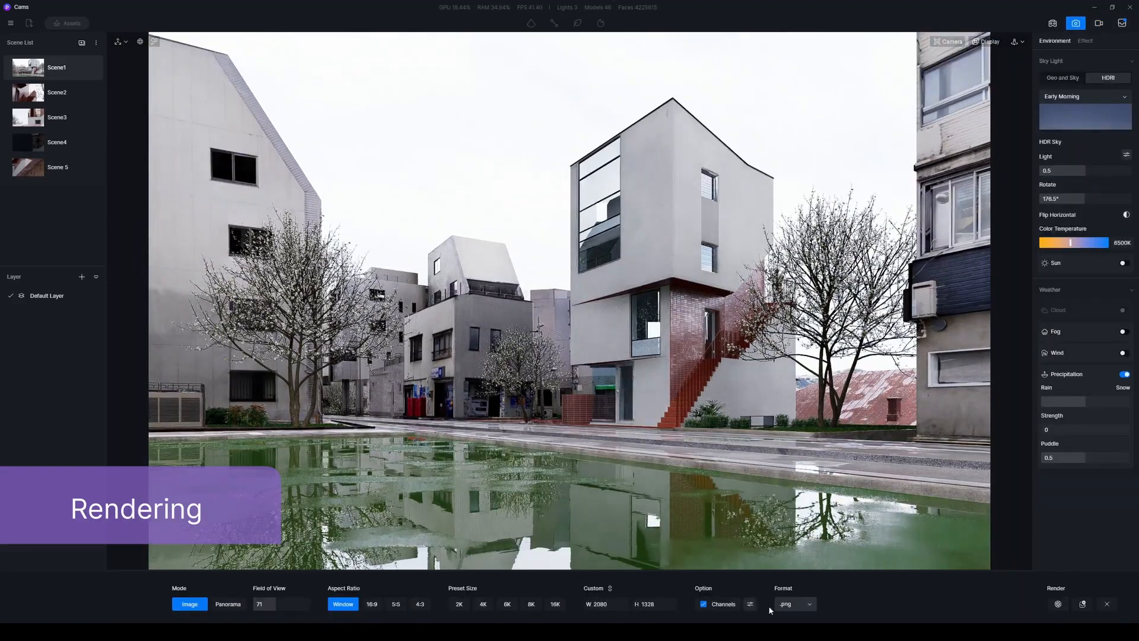
- Render the Scene1 view as a 2080 x 1328 .png image with channels included
{"action": "left_click", "coordinate": [1057, 603]}
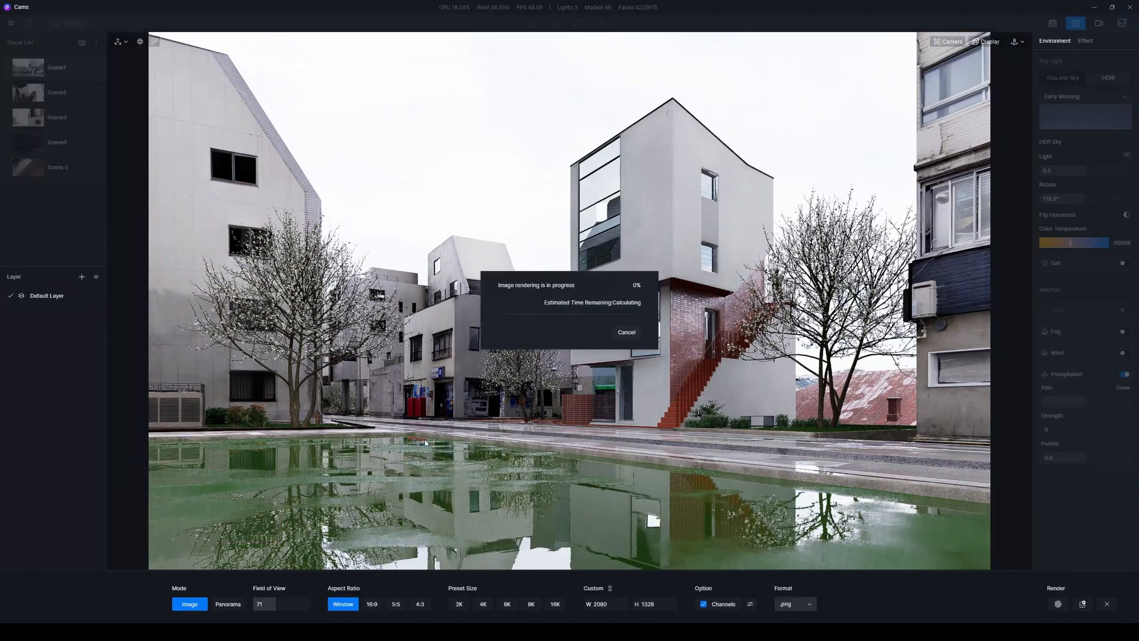